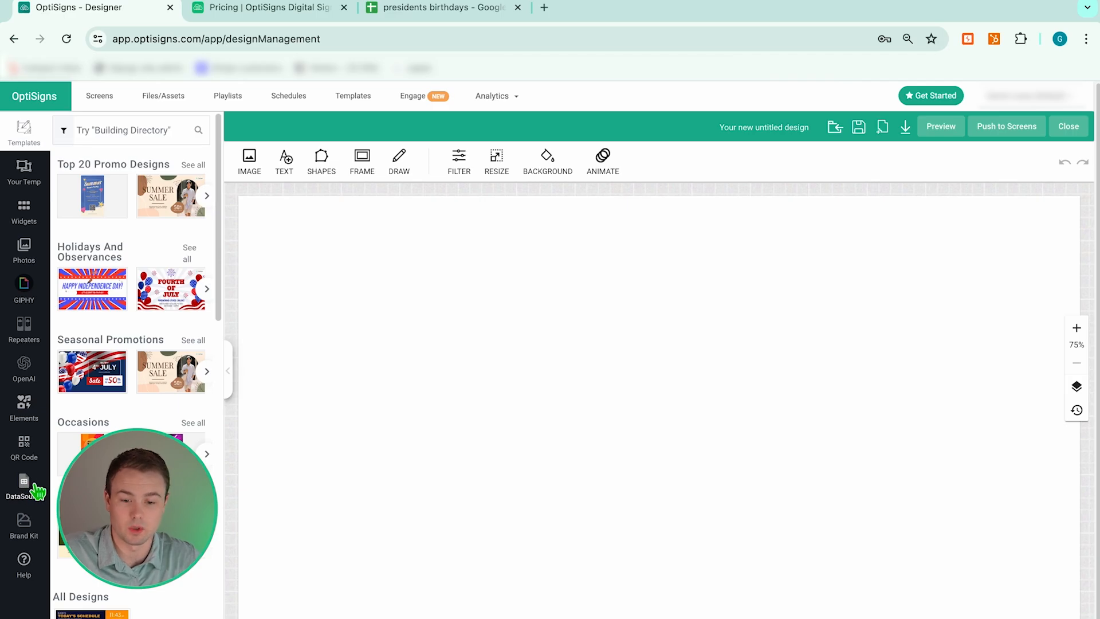
# - Open the Add DataSource dialog from the design's DataSource panel
pyautogui.click(28, 491)
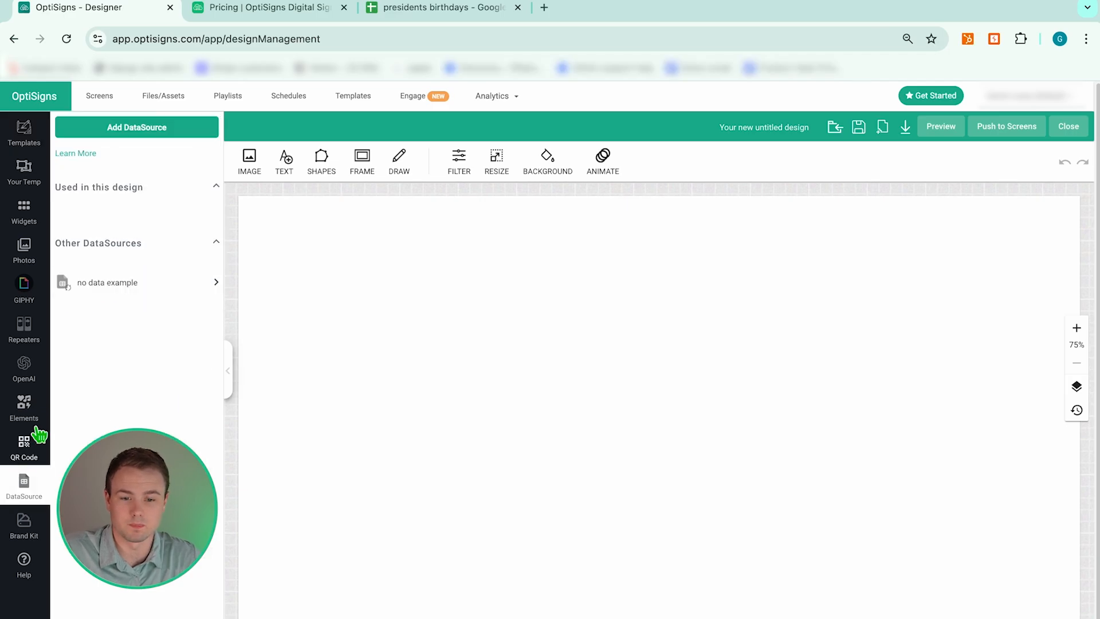
pyautogui.click(142, 133)
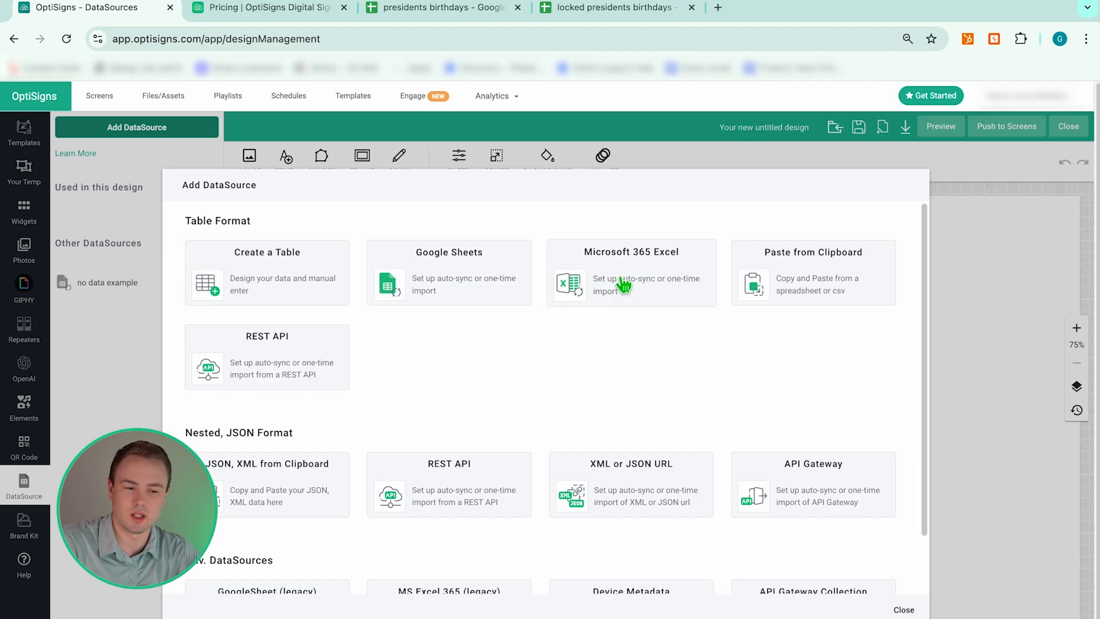
# - Choose Google Sheets as the source, paste the copied sheet link, and import its data
pyautogui.click(437, 291)
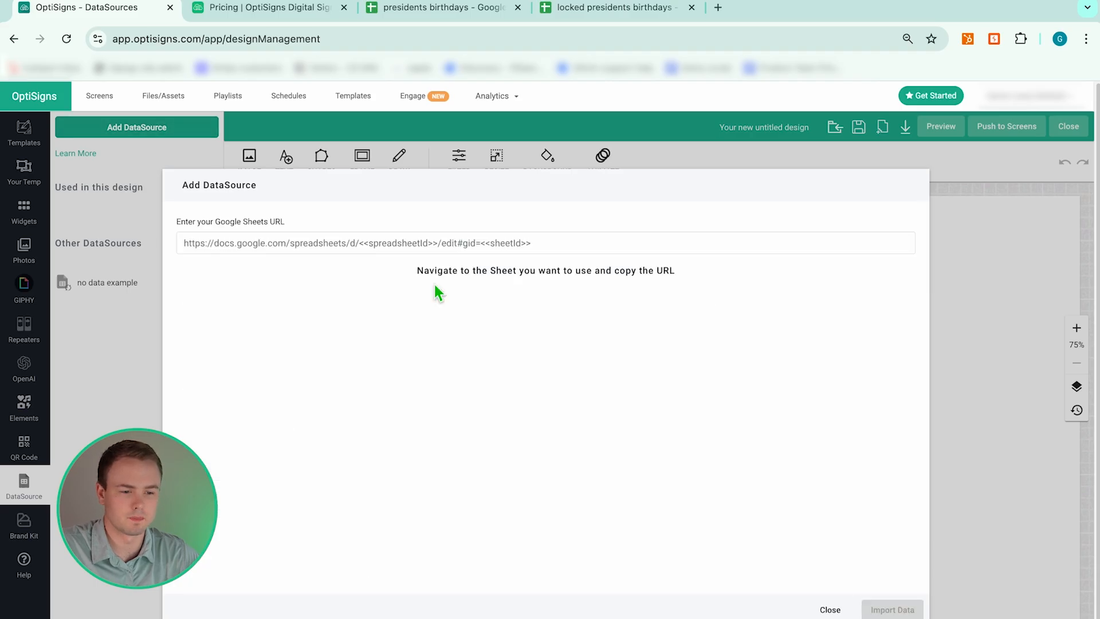
pyautogui.click(430, 245)
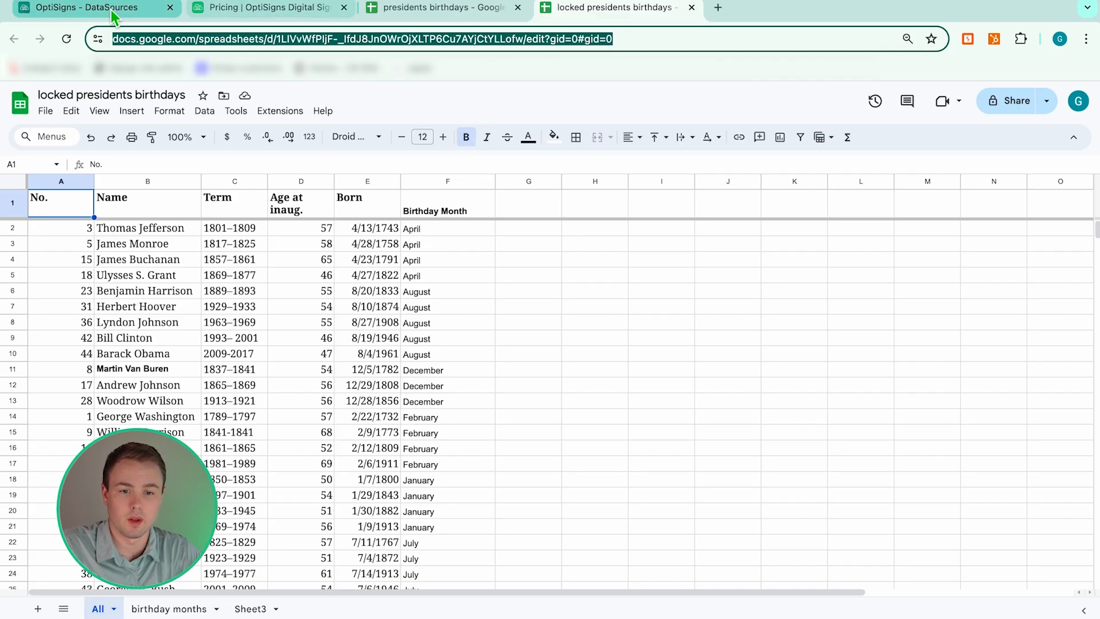
pyautogui.click(154, 13)
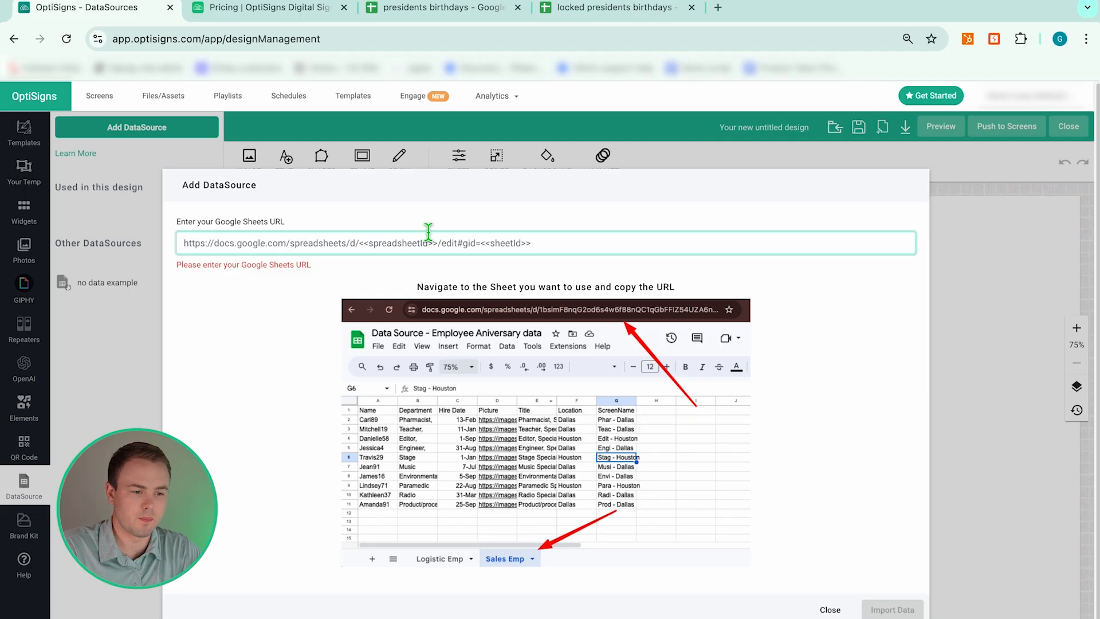
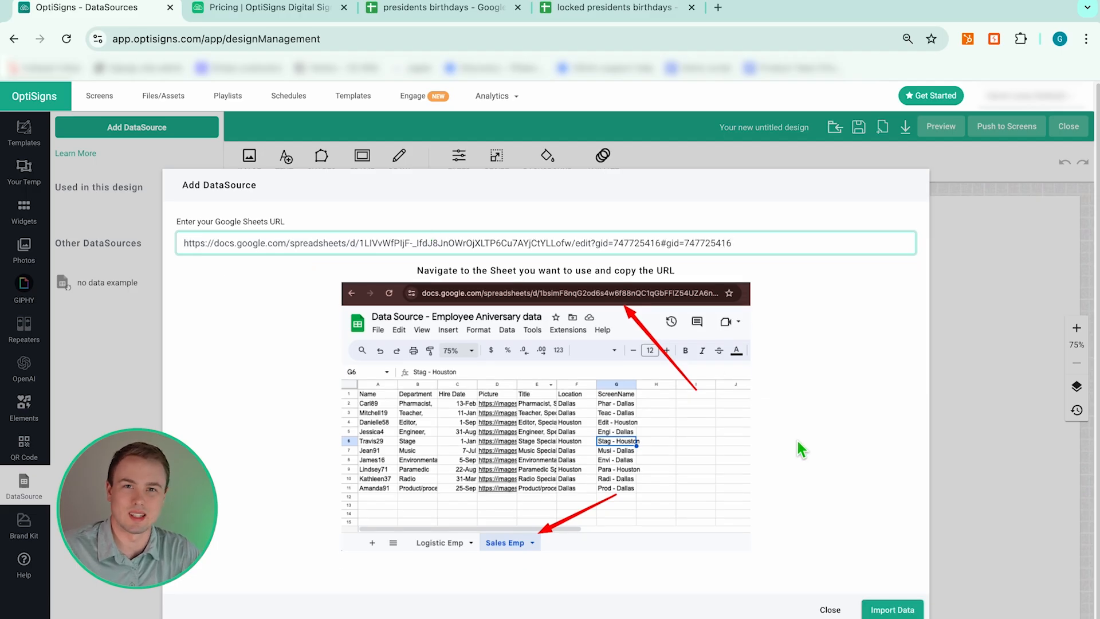
pyautogui.click(899, 613)
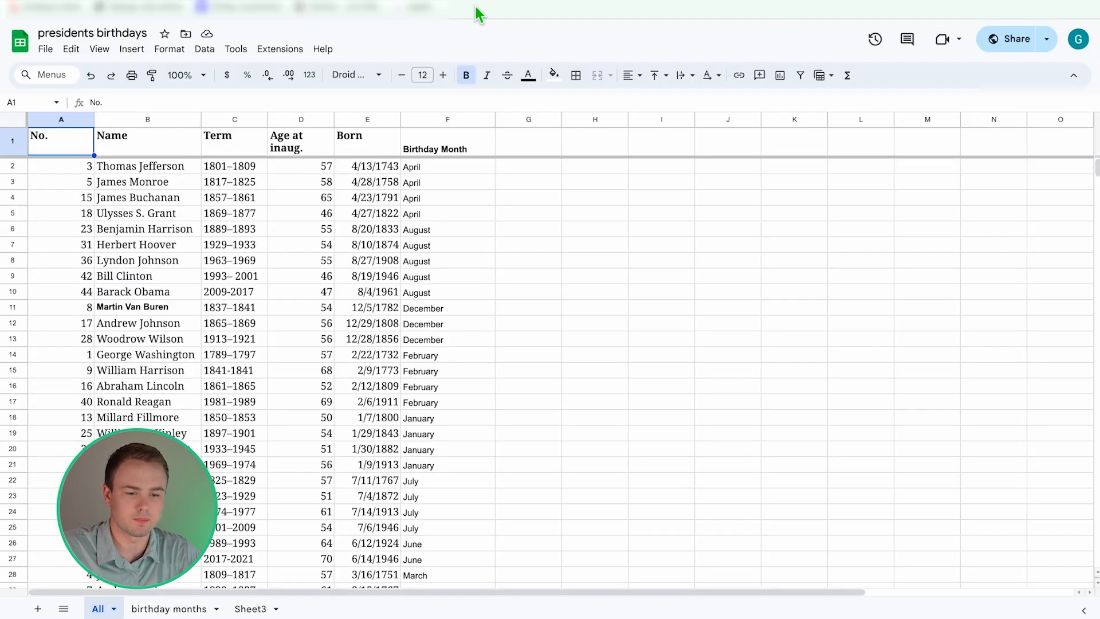
# - Copy the presidents birthdays sheet link and re-import it as a Google Sheets source
pyautogui.click(205, 608)
pyautogui.rightClick(455, 0)
pyautogui.click(499, 97)
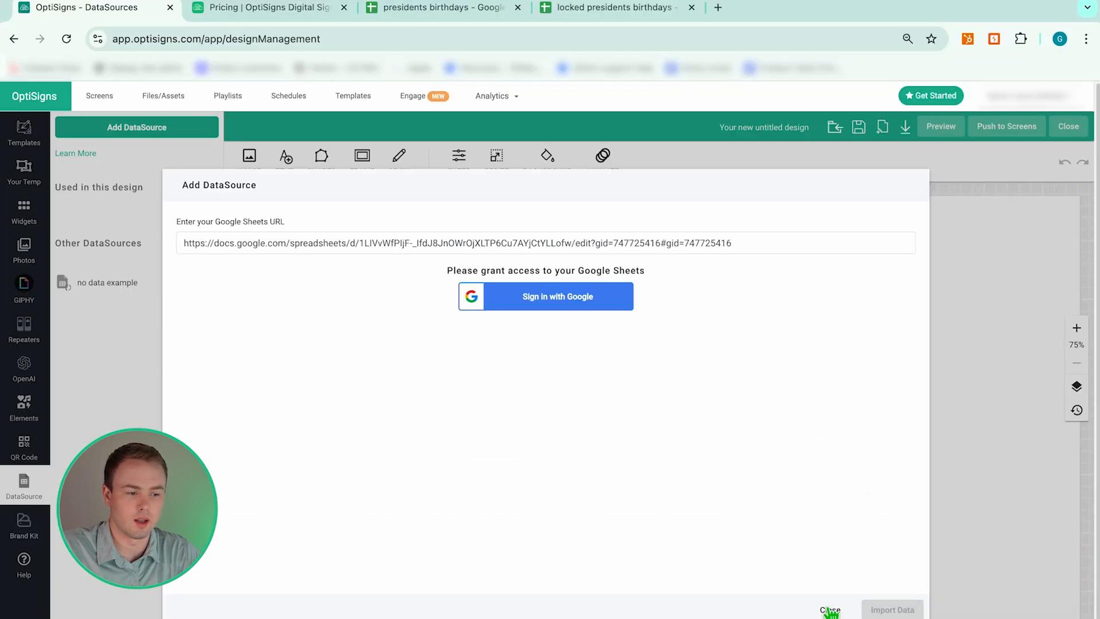
pyautogui.click(828, 609)
pyautogui.click(449, 279)
pyautogui.click(456, 242)
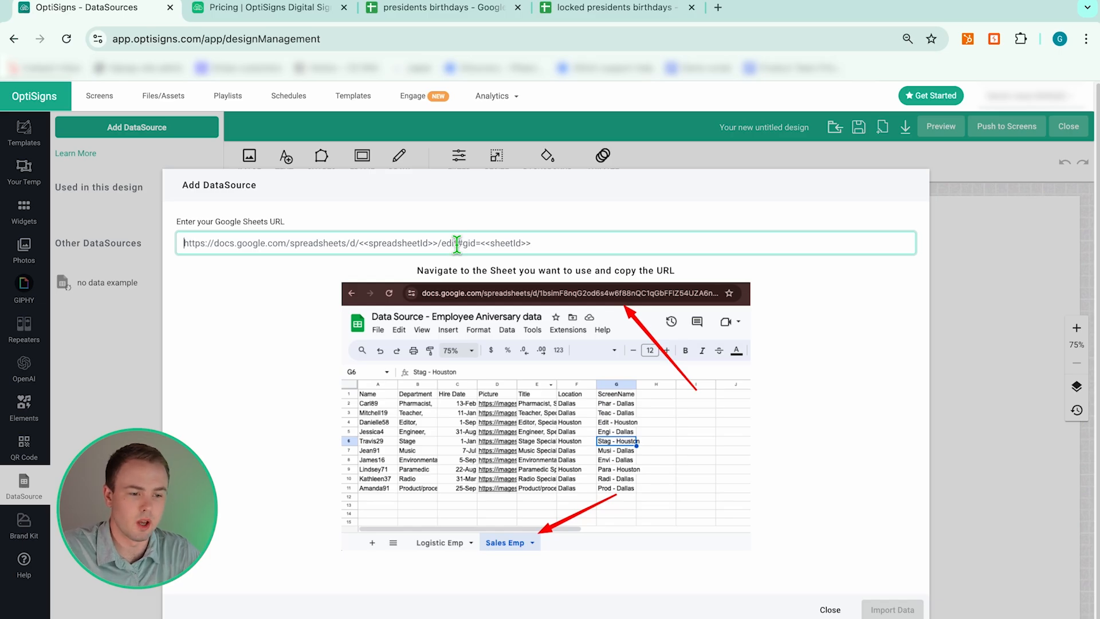
pyautogui.click(892, 610)
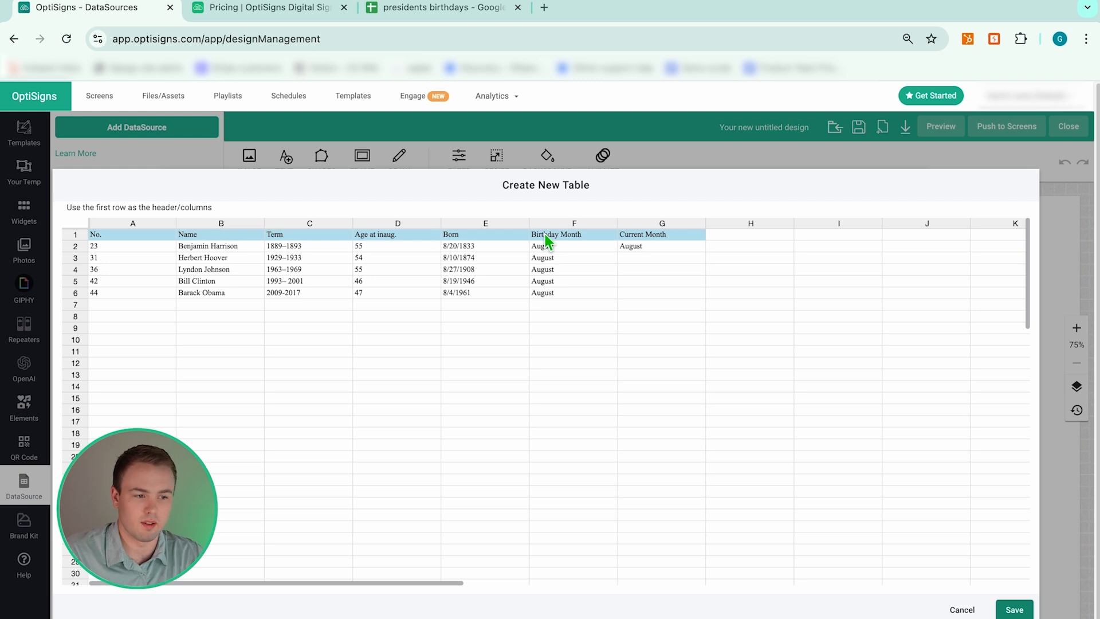
# - Save the imported table and name the data source 'president's birthdays august'
pyautogui.click(1013, 611)
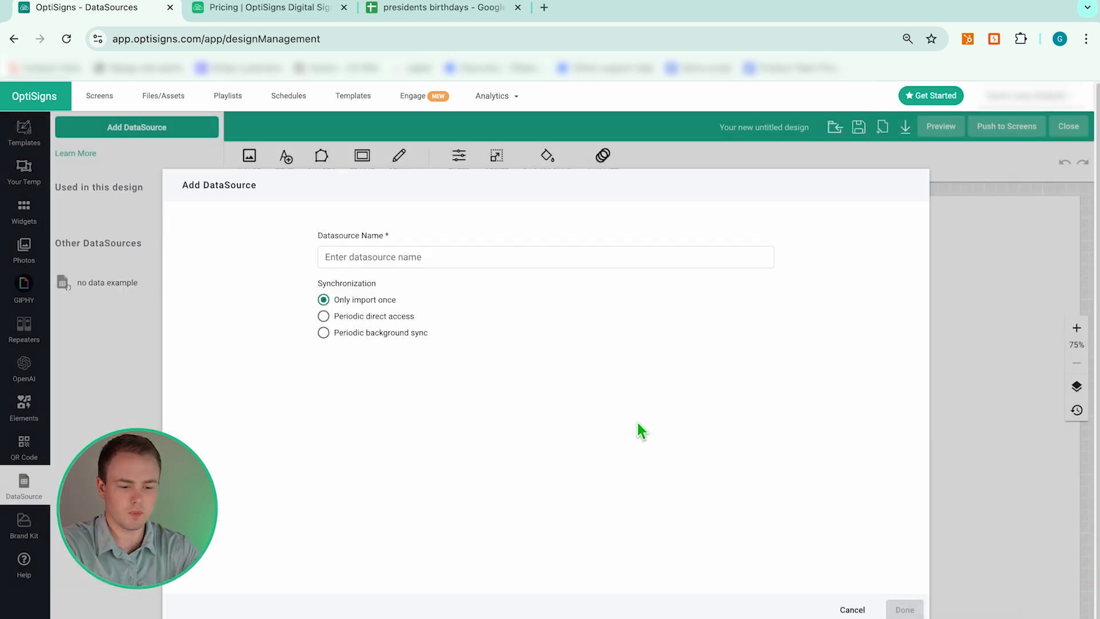
pyautogui.click(346, 252)
pyautogui.write("president's birthdays august")
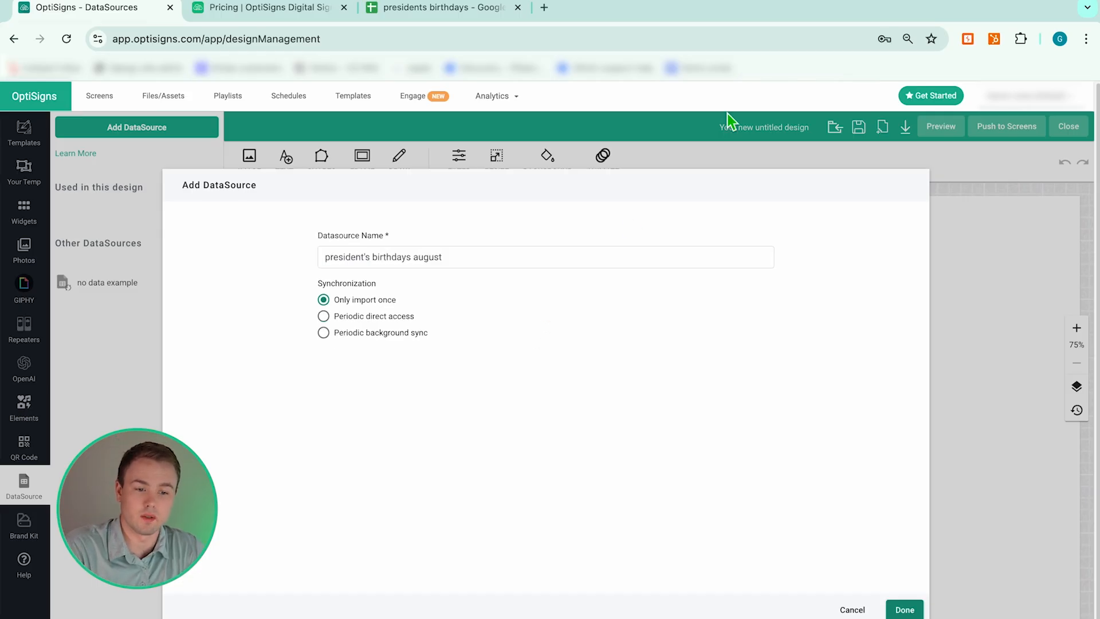
# - Enter the test word 'edits' in cell C10 of the presidents birthdays sheet
pyautogui.click(421, 8)
pyautogui.click(259, 345)
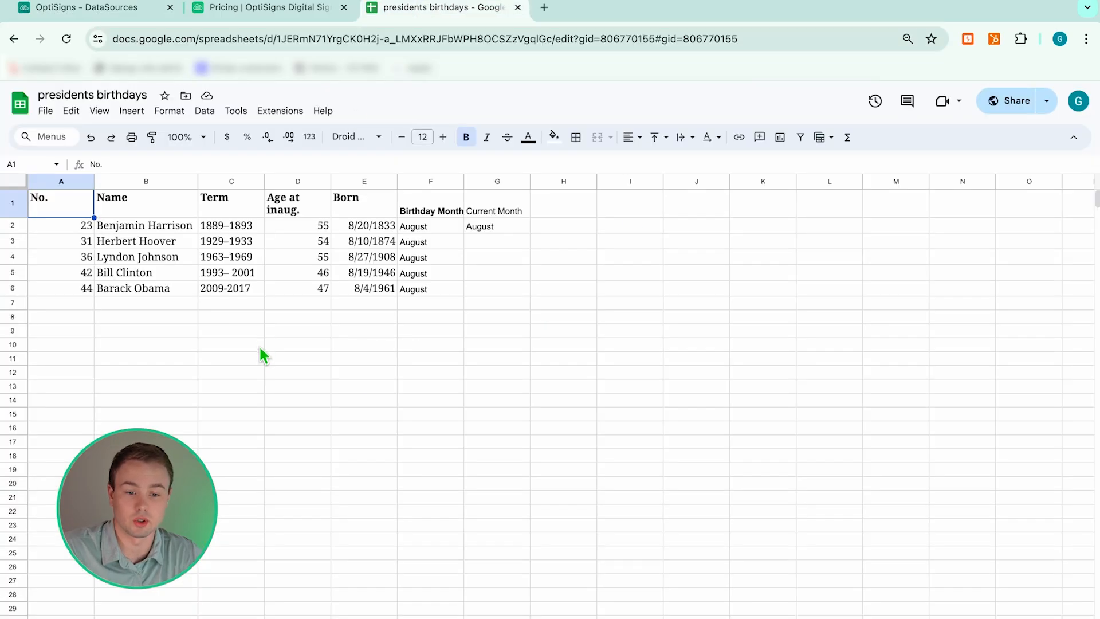
pyautogui.write('edits')
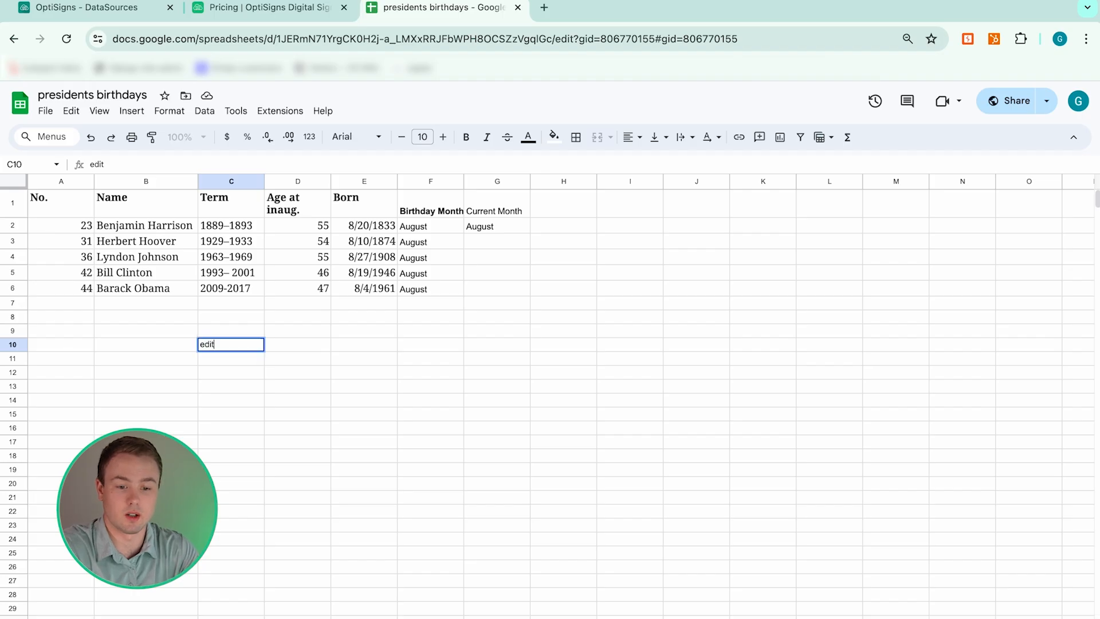
pyautogui.press('Return')
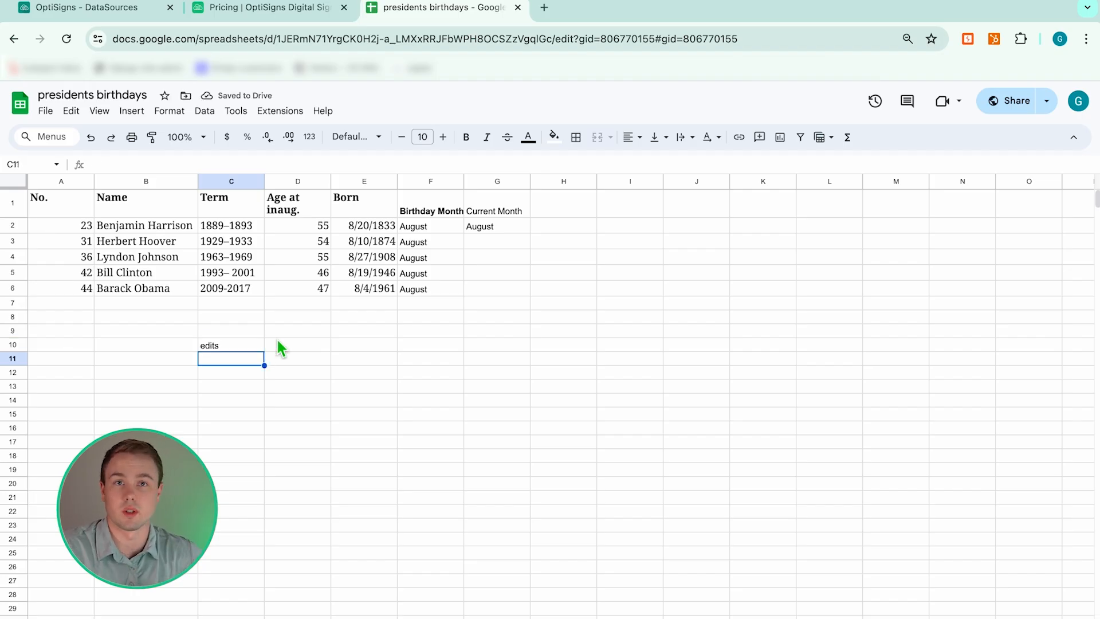
pyautogui.click(121, 11)
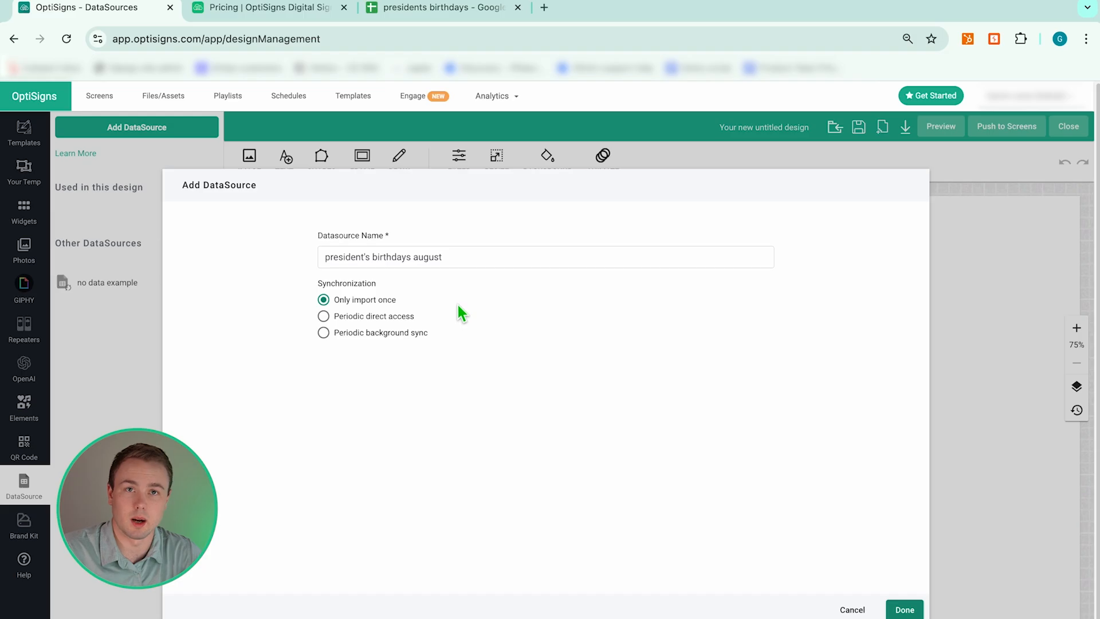
# - Set the new source to periodic background sync with a 1-hour update interval and save it
pyautogui.click(323, 316)
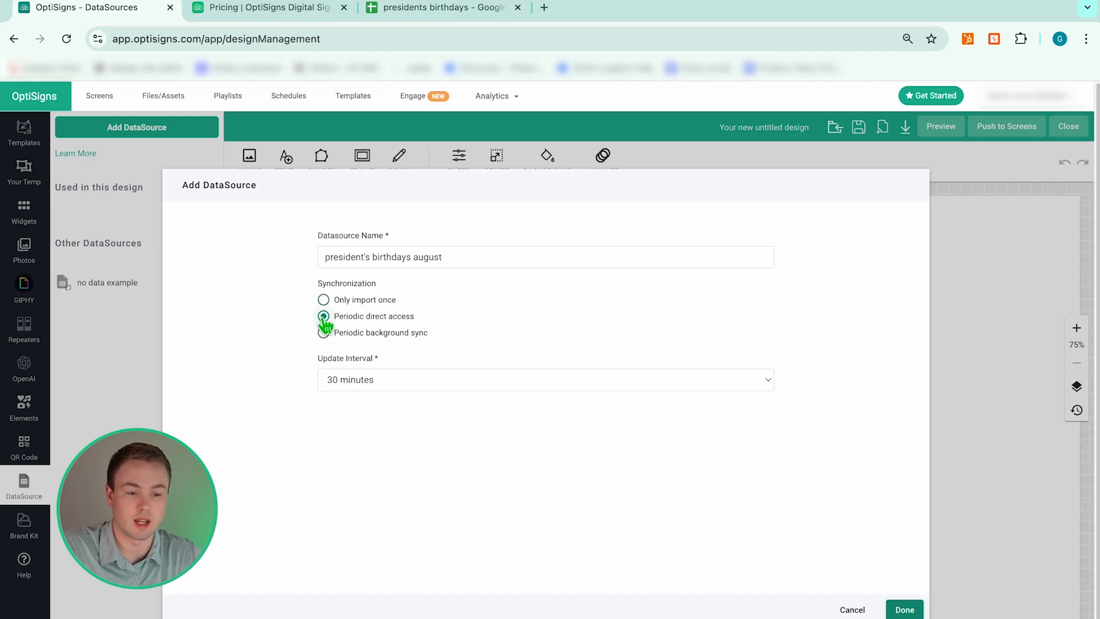
pyautogui.click(323, 333)
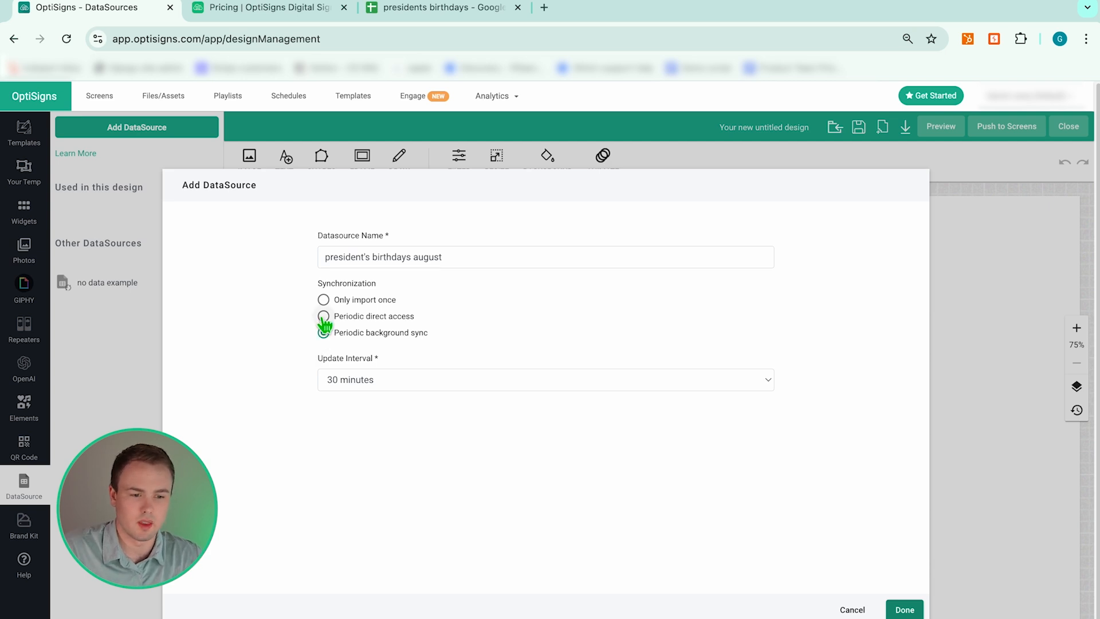
pyautogui.click(338, 377)
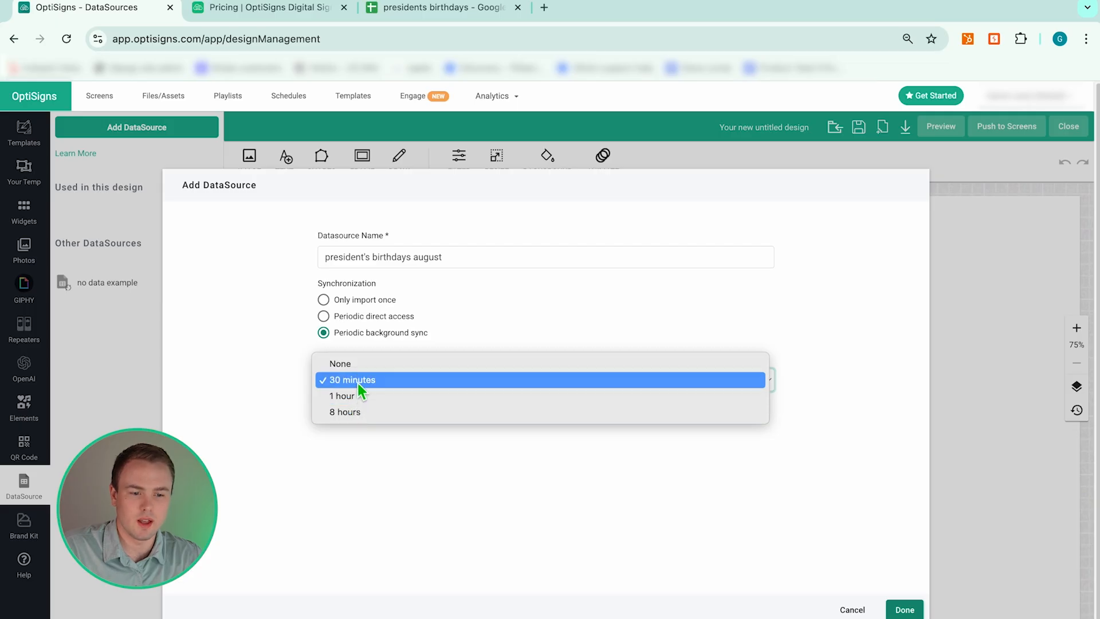
pyautogui.click(358, 380)
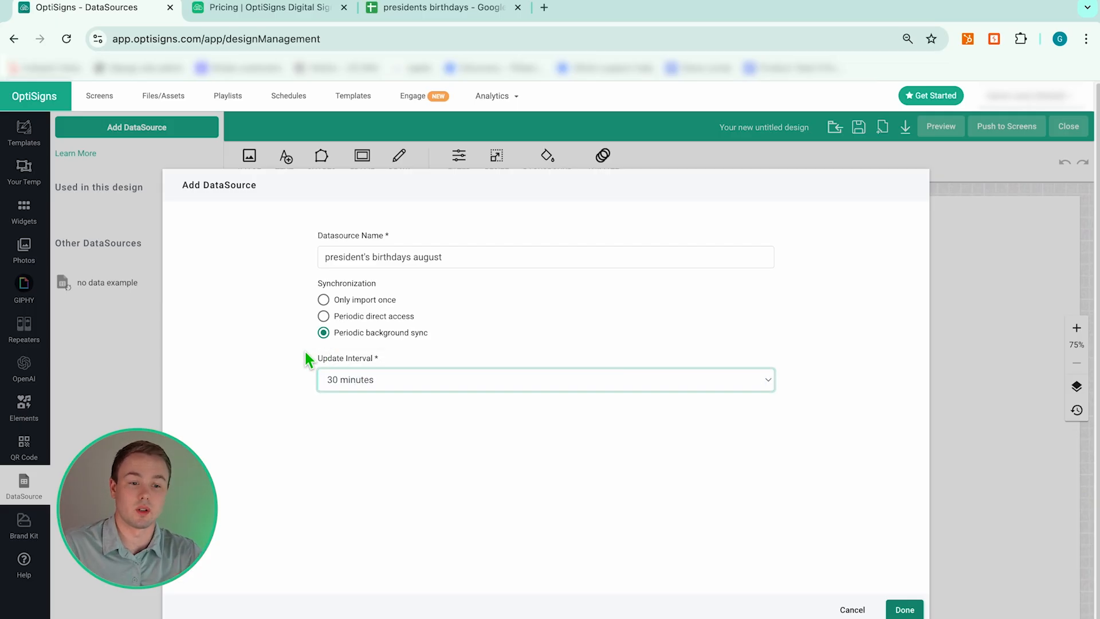
pyautogui.click(323, 317)
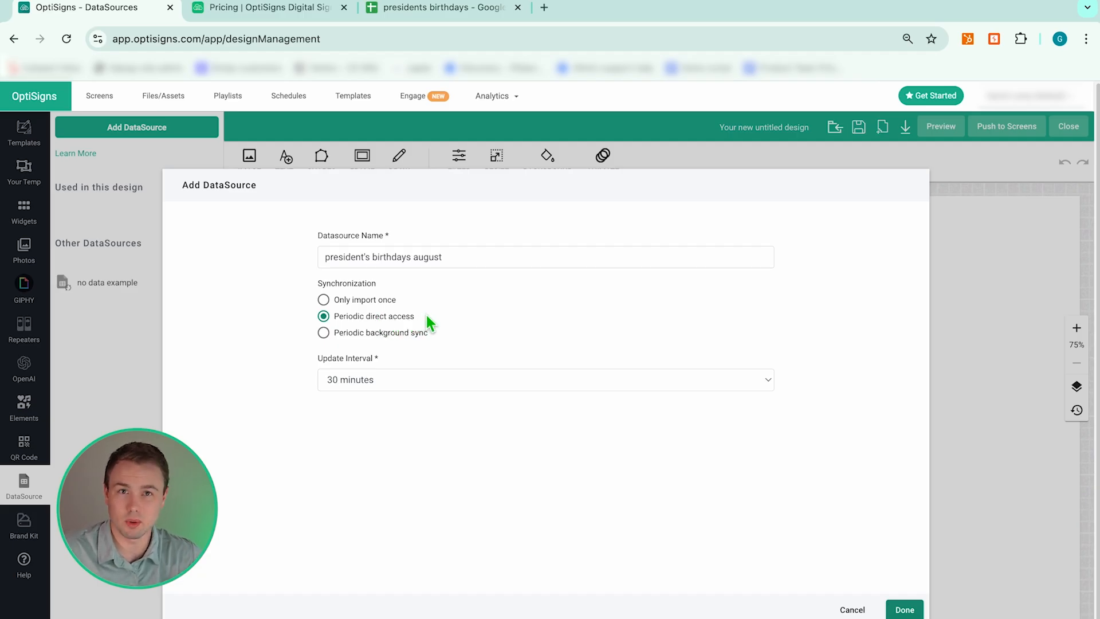
pyautogui.click(324, 335)
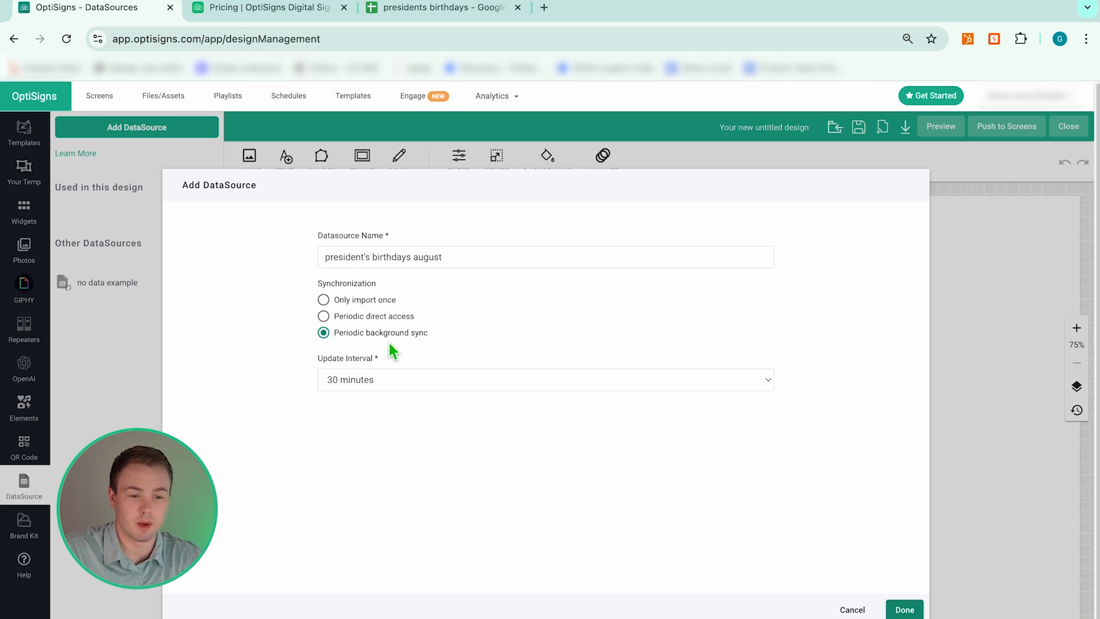
pyautogui.click(390, 378)
pyautogui.click(381, 397)
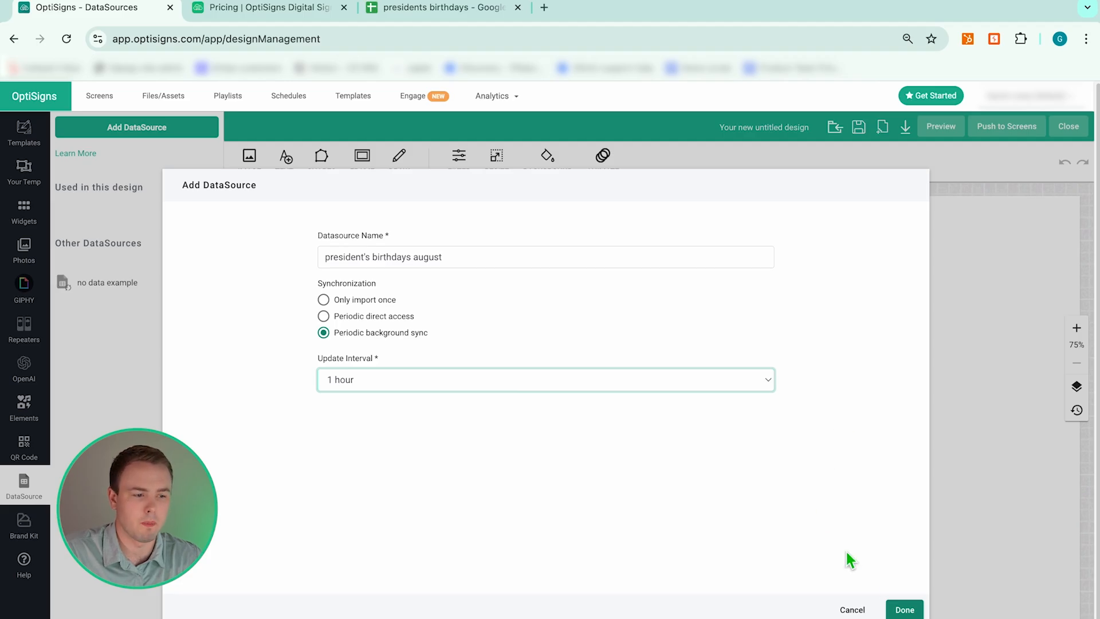
pyautogui.click(897, 610)
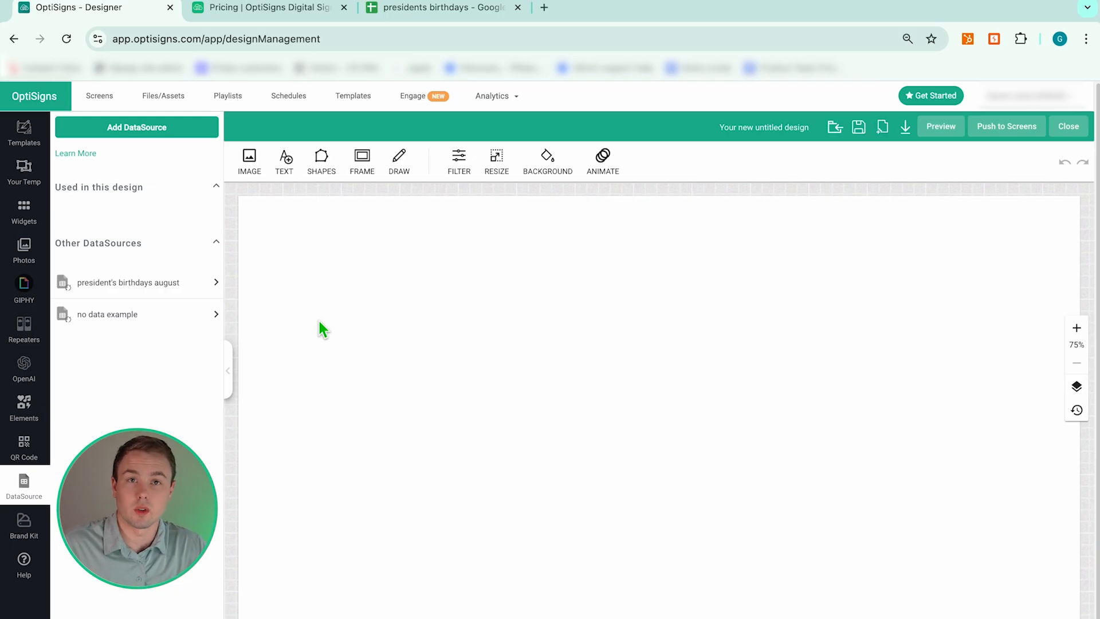
# - Show the Repeaters panel with its Birthday and other layout components
pyautogui.click(35, 331)
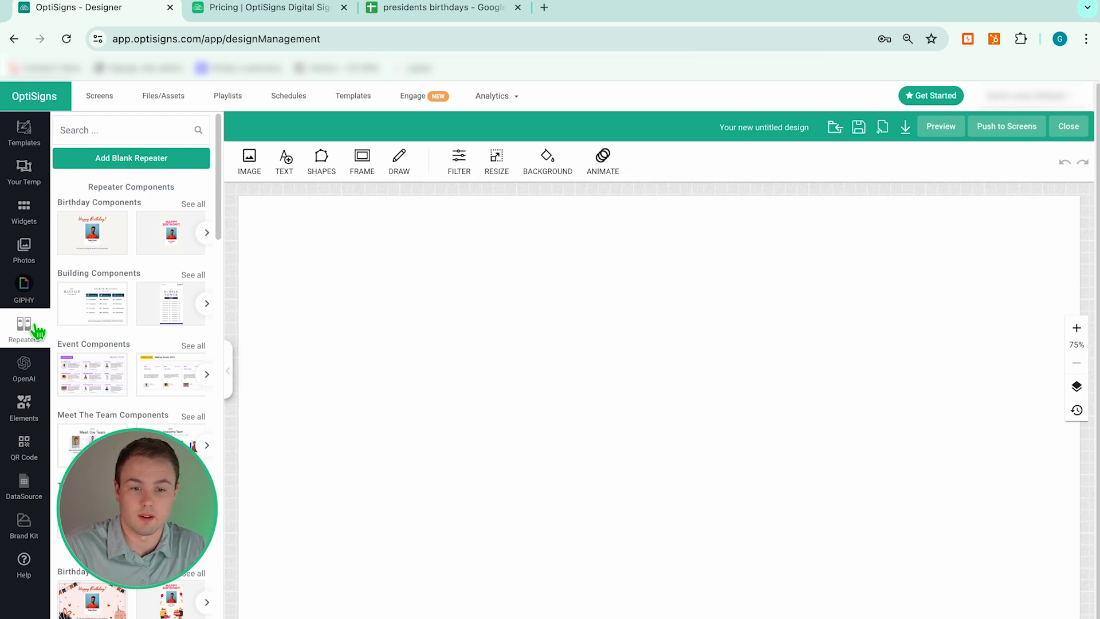
# - Walk through the president names from Benjamin Harrison to Bill Clinton, then return to the designer
pyautogui.moveTo(421, 18)
pyautogui.click(433, 8)
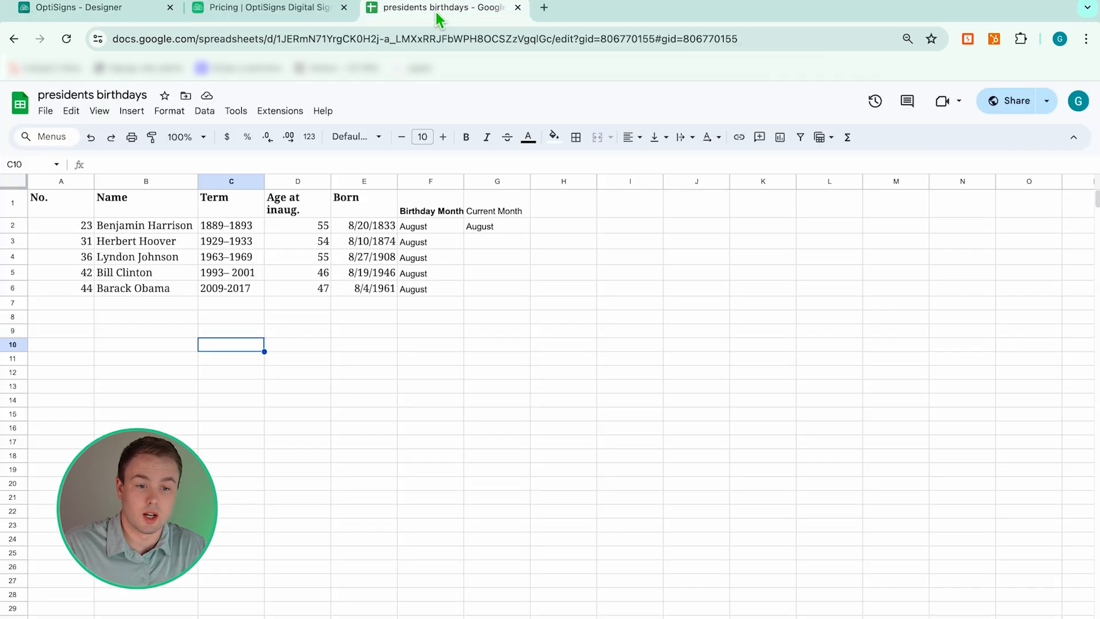
pyautogui.click(109, 226)
pyautogui.click(126, 240)
pyautogui.click(135, 256)
pyautogui.click(138, 270)
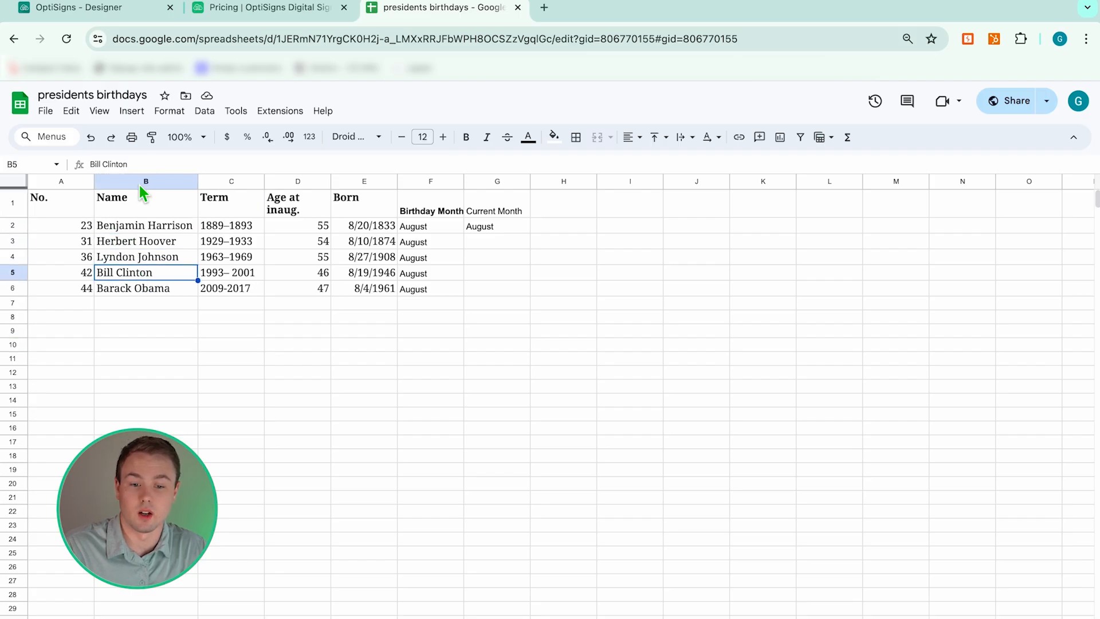
pyautogui.click(119, 230)
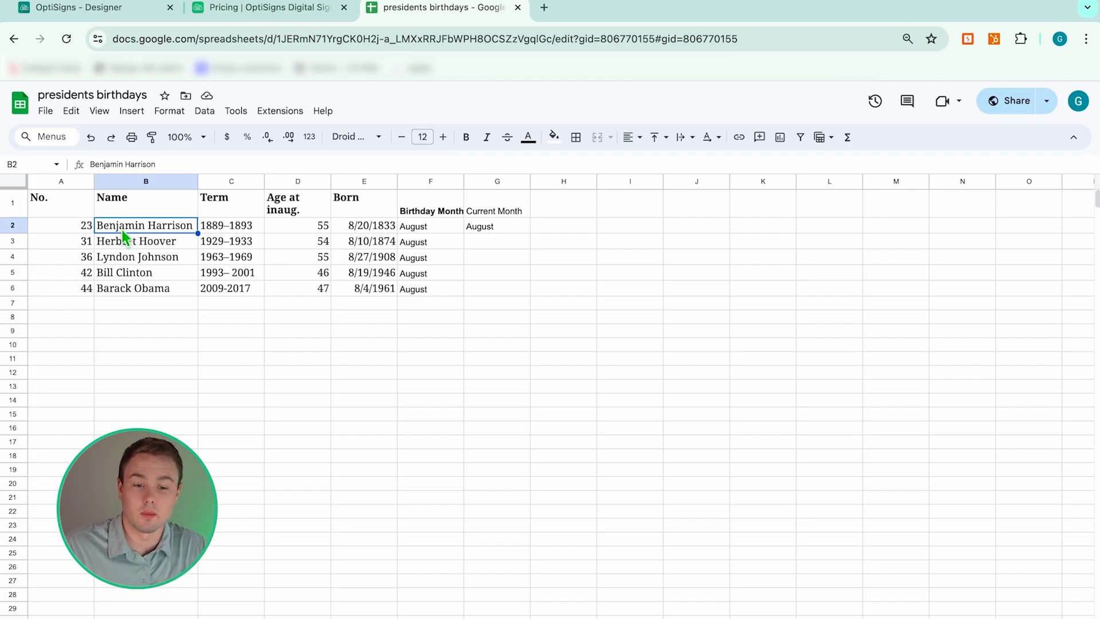
pyautogui.click(152, 240)
pyautogui.click(167, 256)
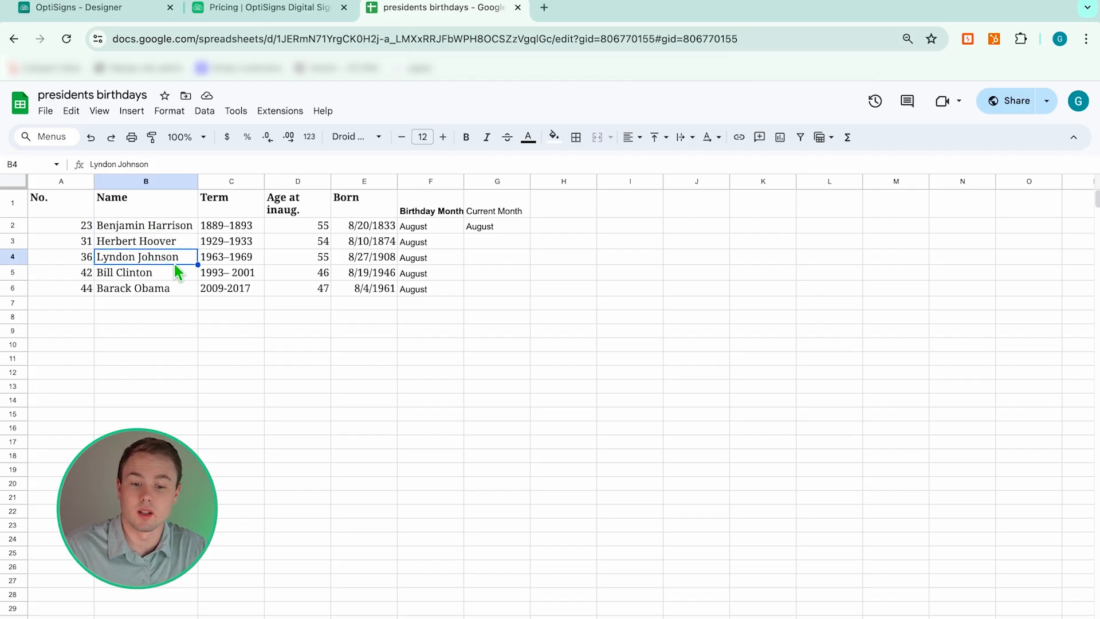
pyautogui.click(181, 276)
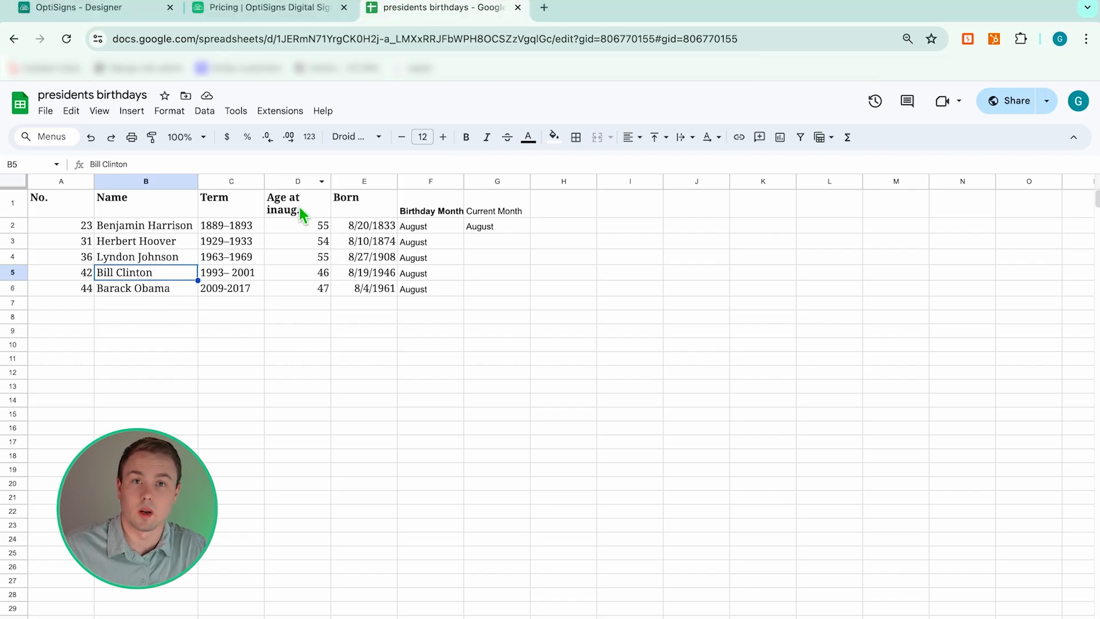
pyautogui.click(154, 16)
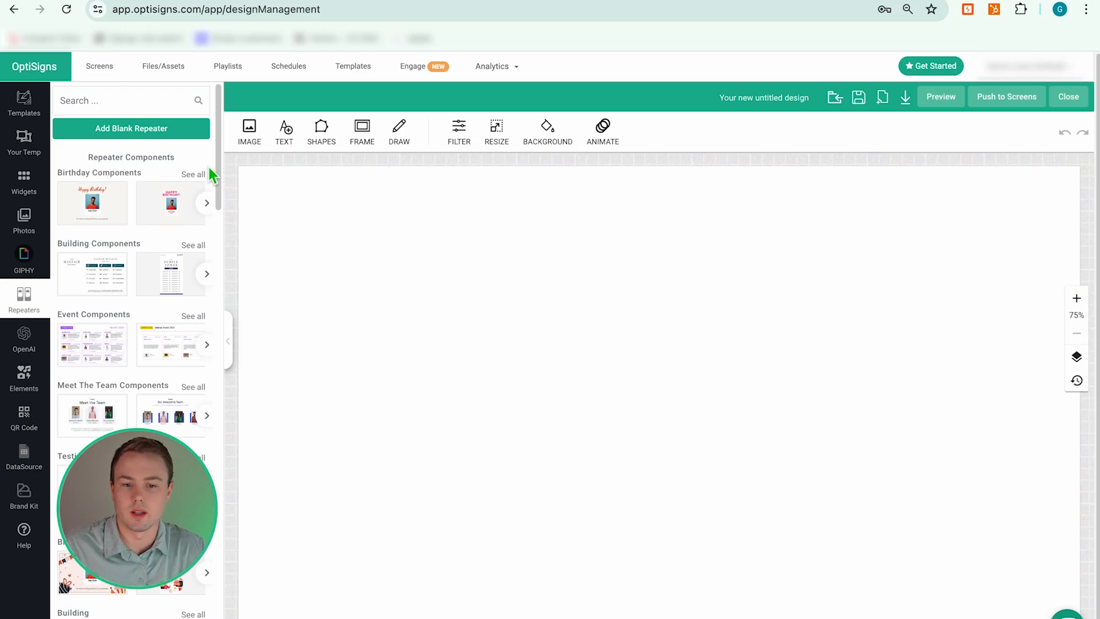
# - Add an empty repeater, then page through the Birthday templates and load the September one
pyautogui.click(136, 134)
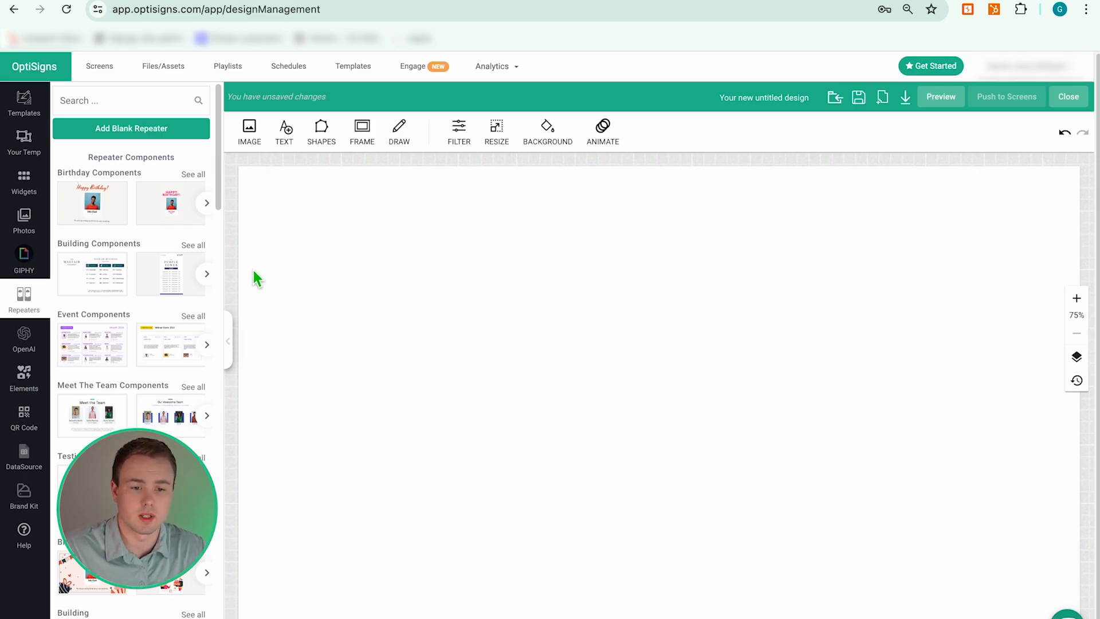
pyautogui.scroll(-4, 132, 238)
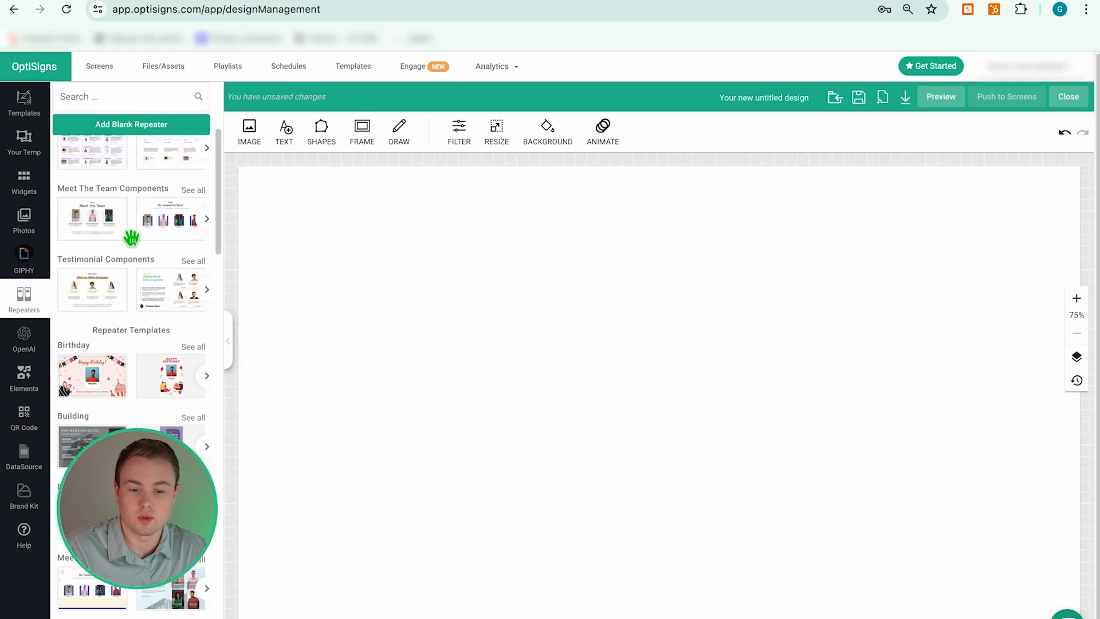
pyautogui.scroll(-1, 121, 283)
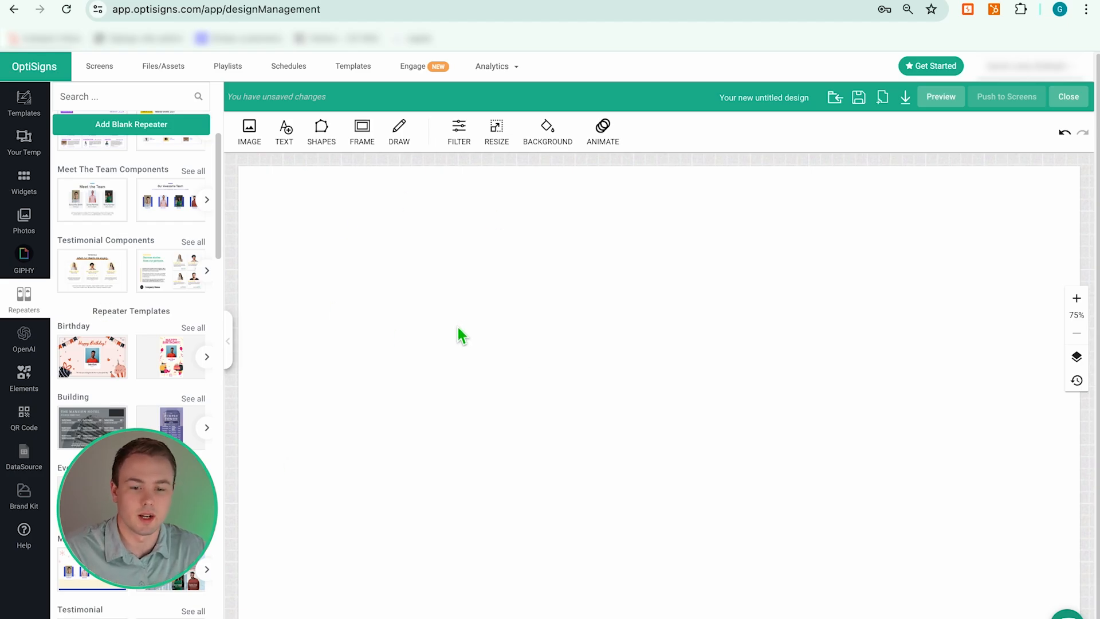
pyautogui.scroll(-2, 142, 354)
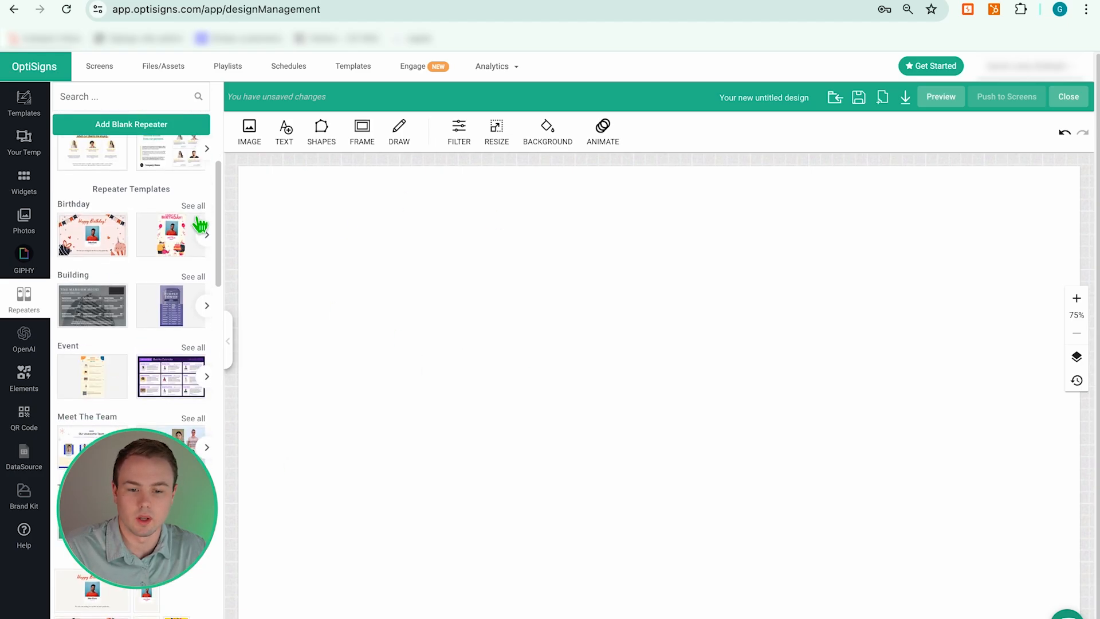
pyautogui.click(205, 236)
pyautogui.click(205, 236)
pyautogui.click(205, 236)
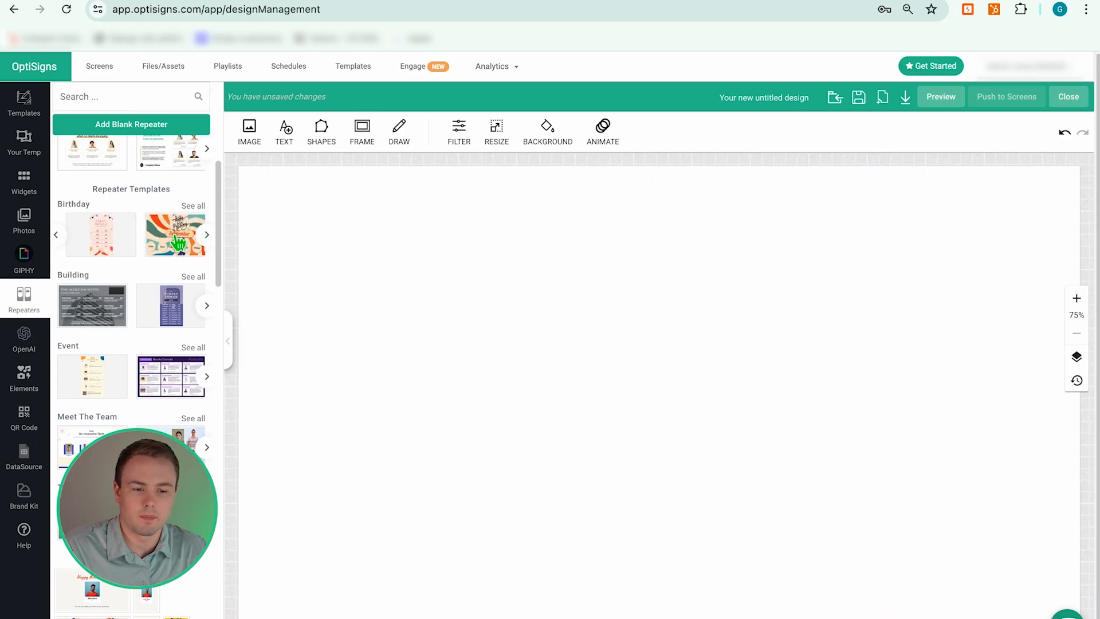
pyautogui.click(178, 243)
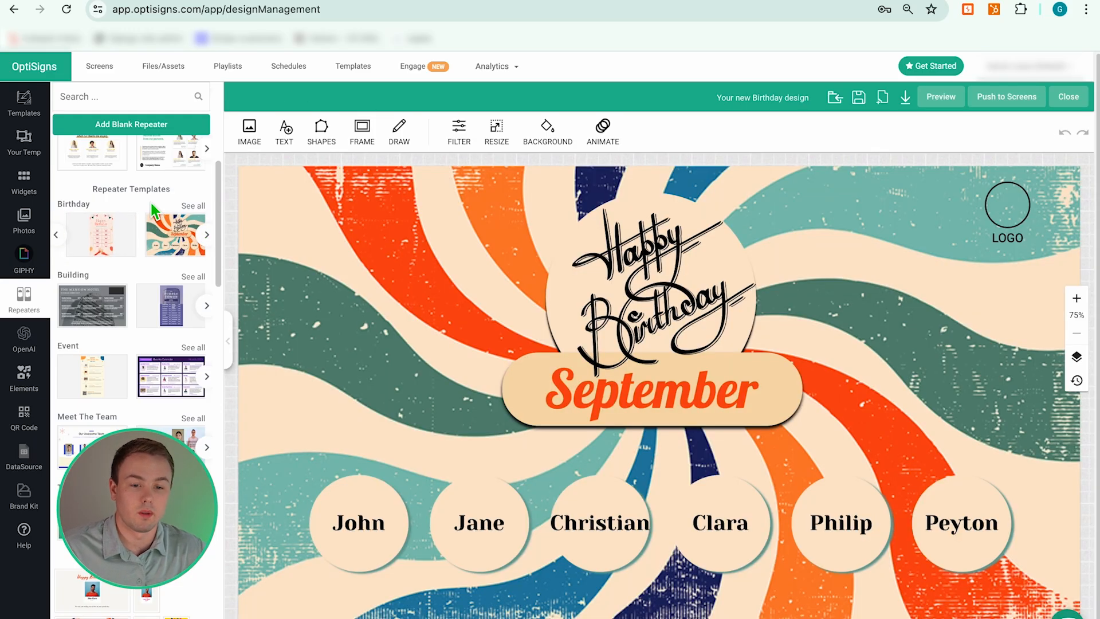
pyautogui.scroll(5, 153, 211)
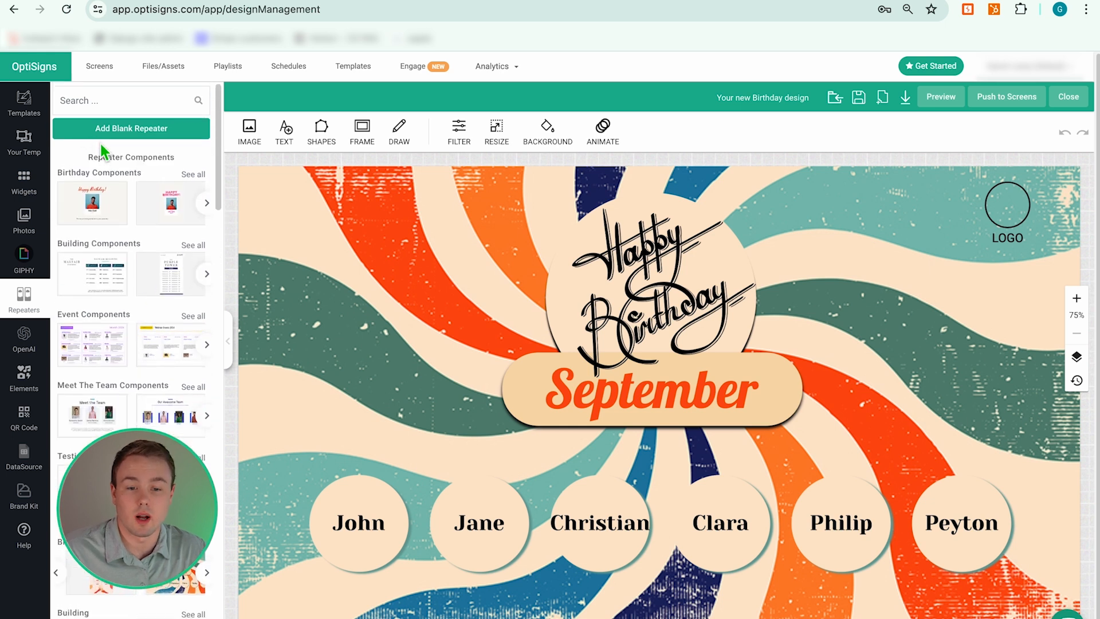
pyautogui.scroll(-2, 129, 423)
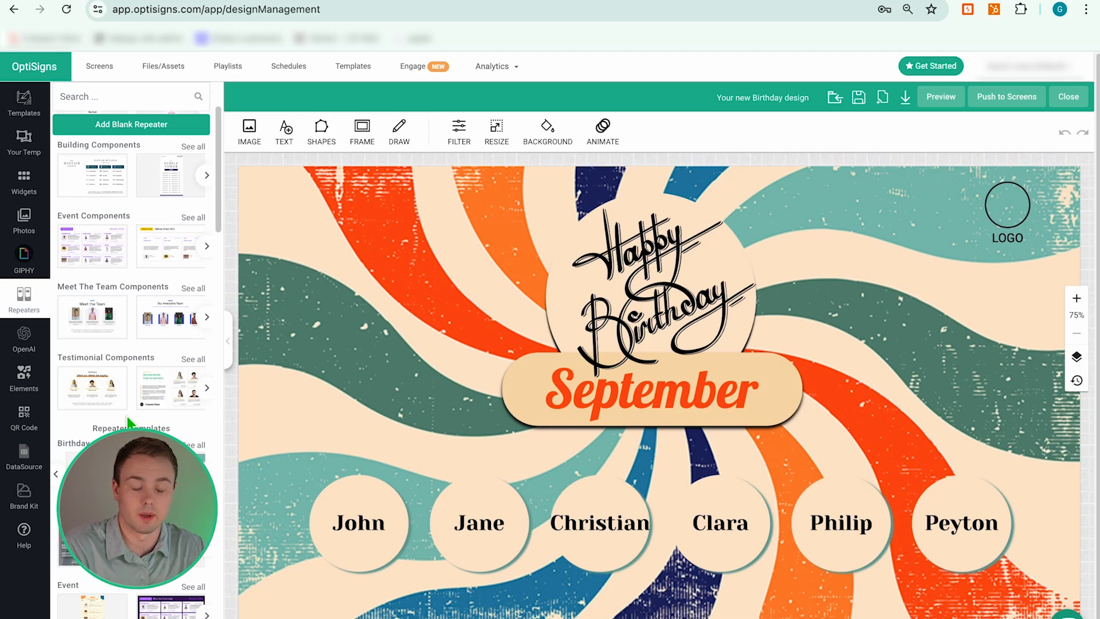
pyautogui.scroll(-1, 129, 422)
pyautogui.click(393, 352)
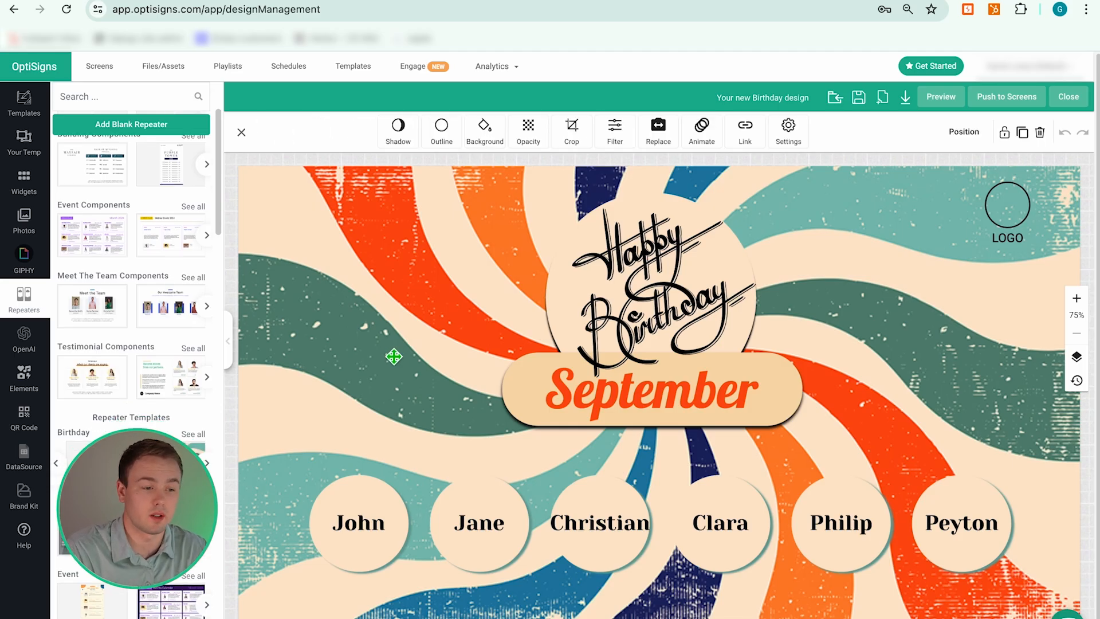
pyautogui.click(1007, 238)
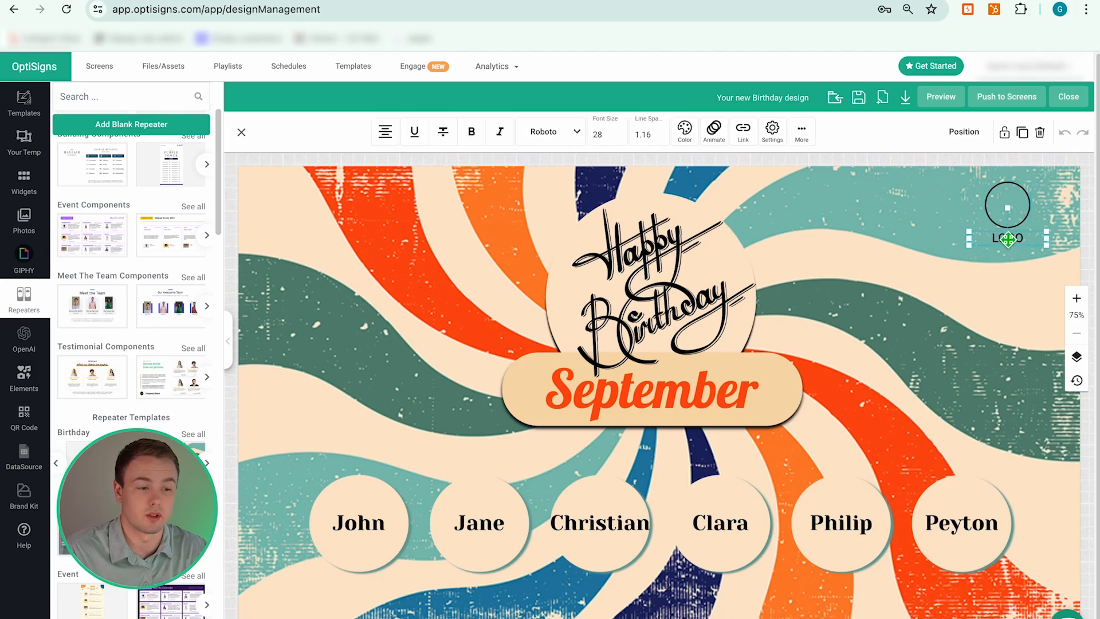
# - Delete the top-right logo placeholder circle and select the LOGO text, background, graphic and month text
pyautogui.click(997, 216)
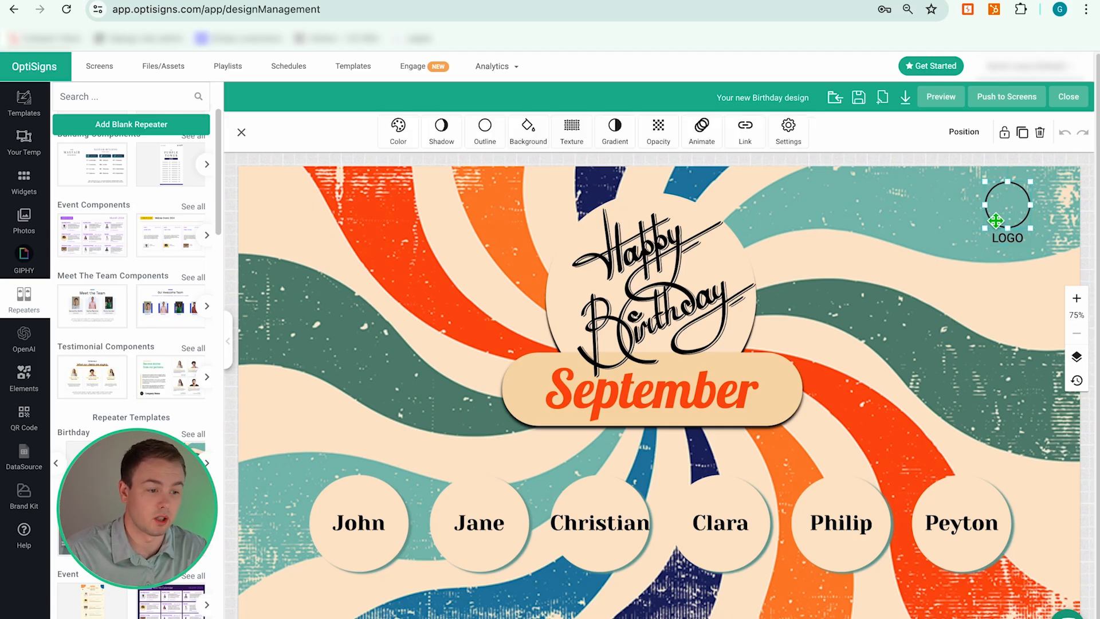
pyautogui.press('Delete')
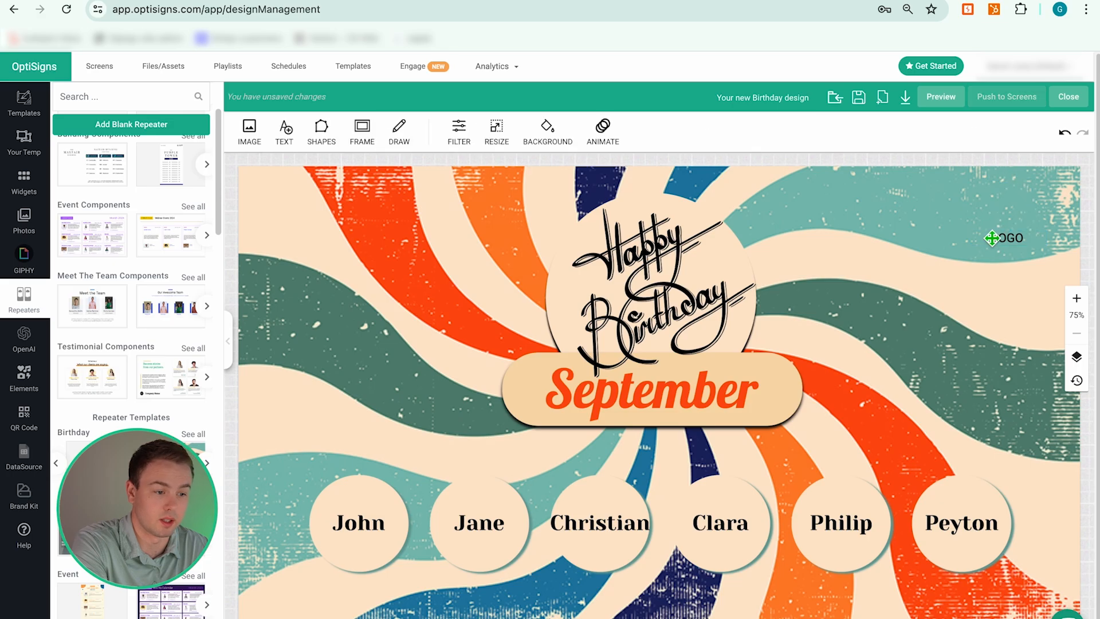
pyautogui.click(1000, 240)
pyautogui.click(847, 205)
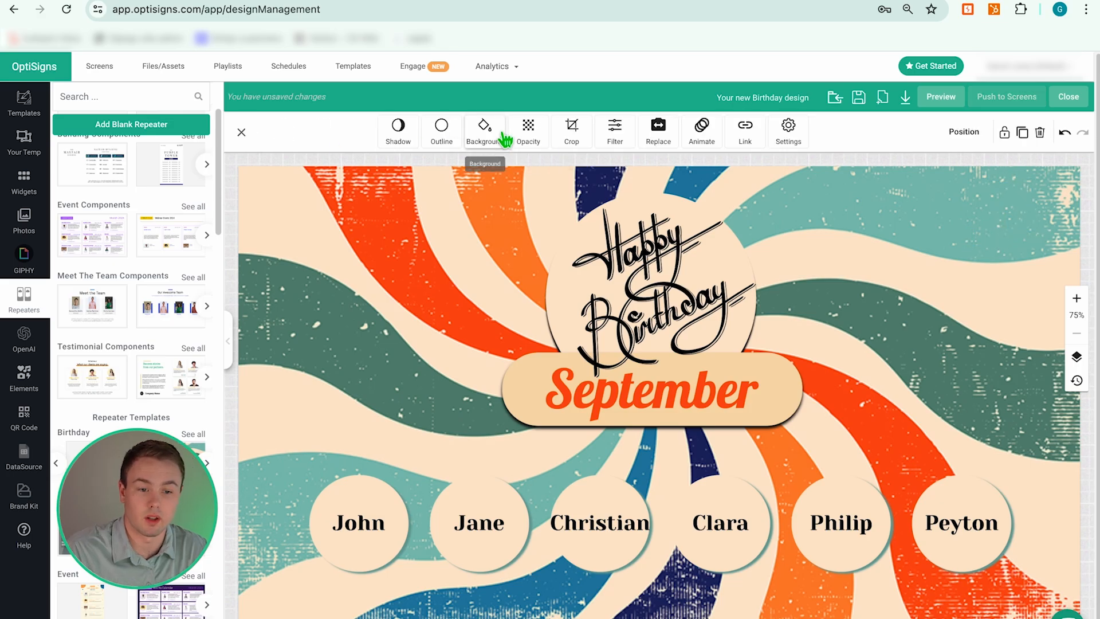
pyautogui.click(643, 290)
pyautogui.click(585, 383)
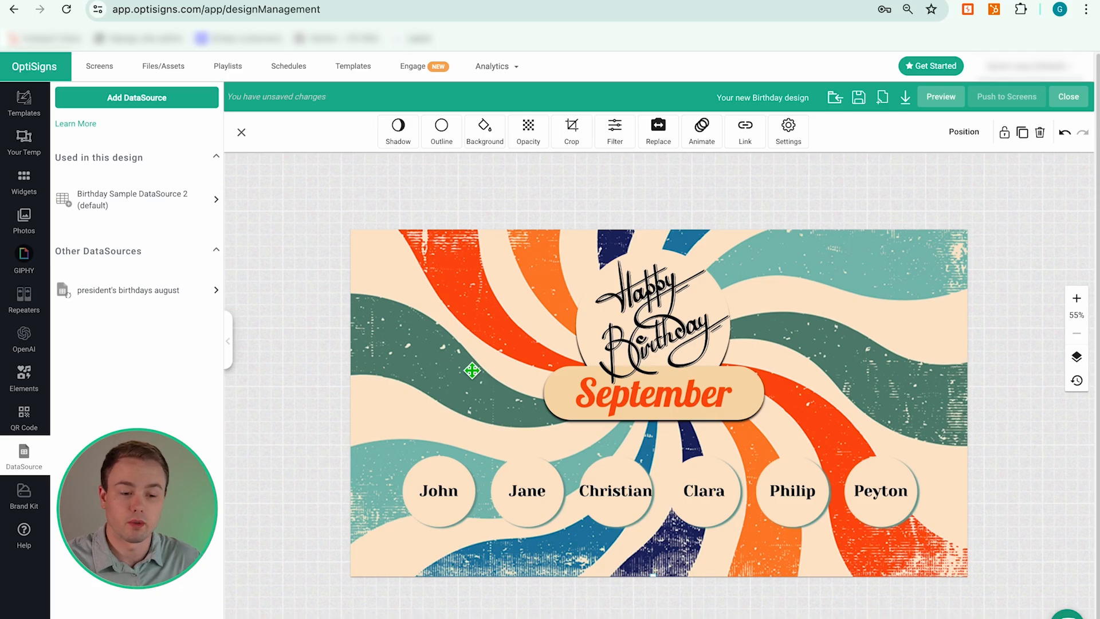
# - Select the row of name circles and choose Replace DataSource in its format options
pyautogui.click(635, 279)
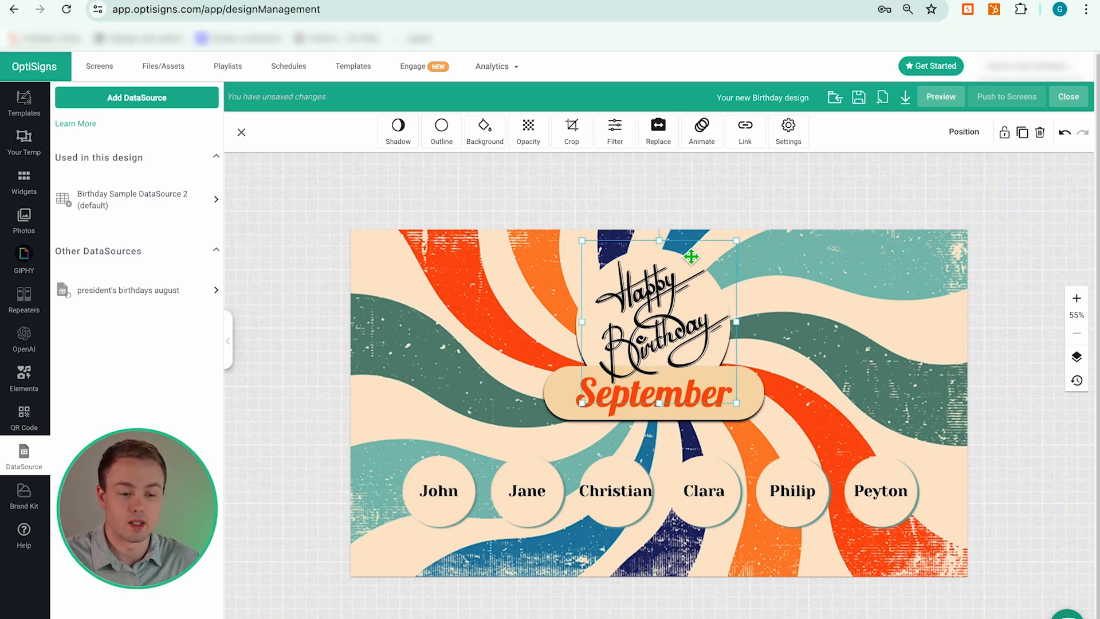
pyautogui.click(491, 373)
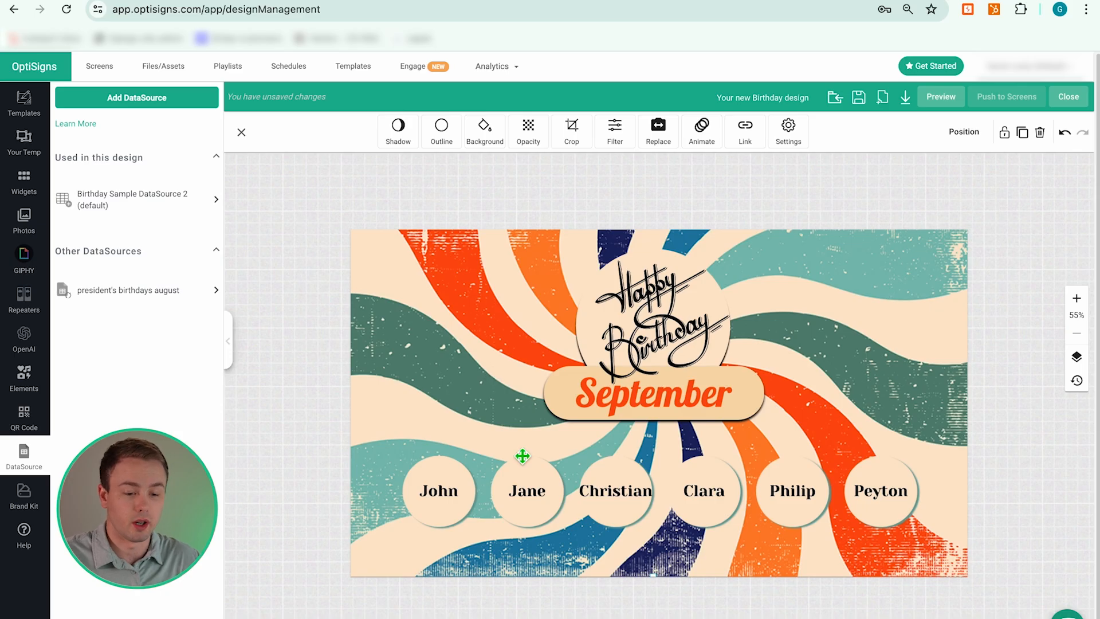
pyautogui.click(512, 470)
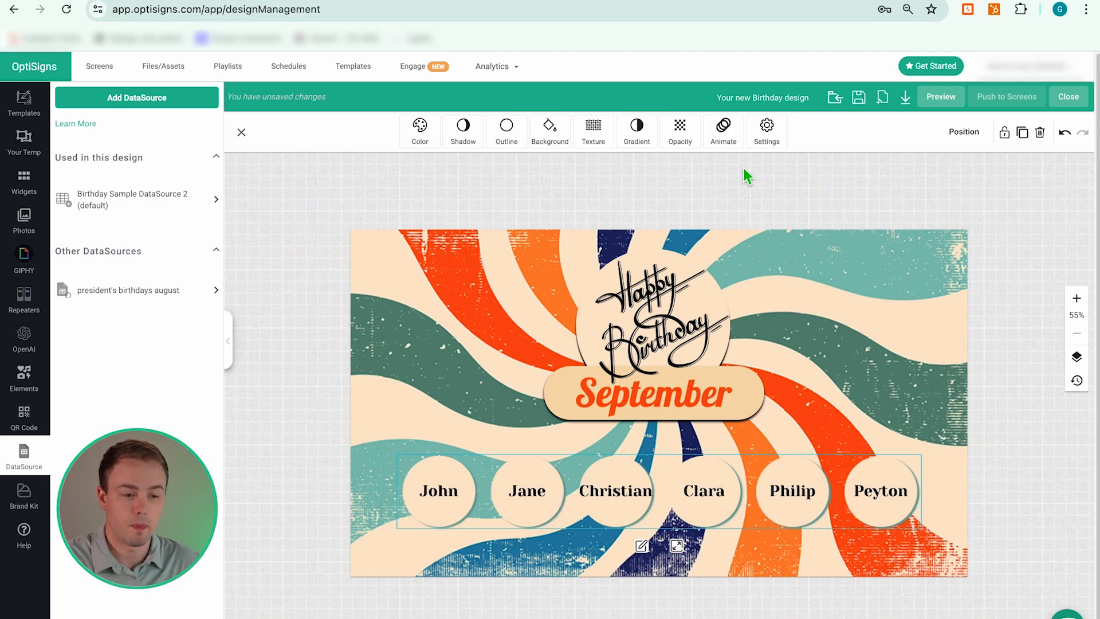
pyautogui.click(767, 139)
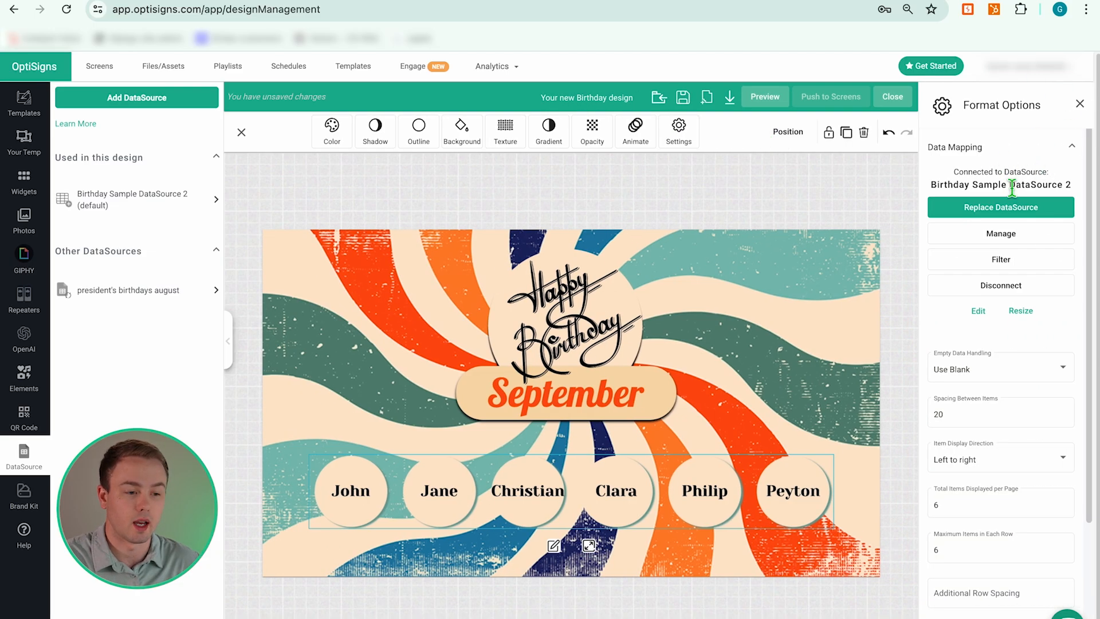
pyautogui.click(998, 215)
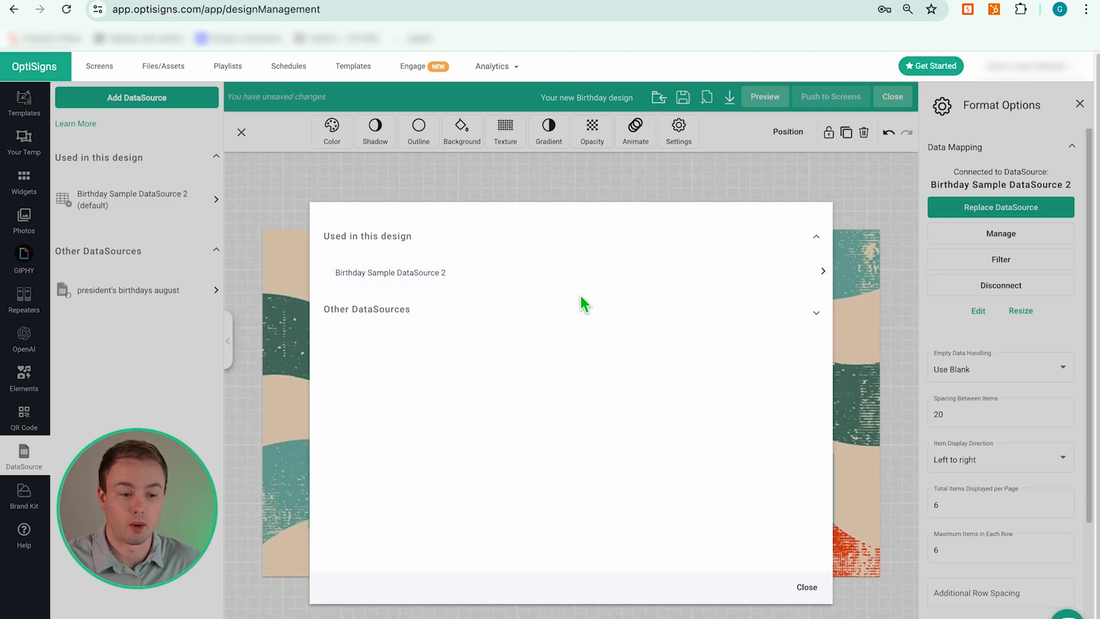
# - Pick president's birthdays august as the new source and map First Name to its Name field
pyautogui.click(818, 315)
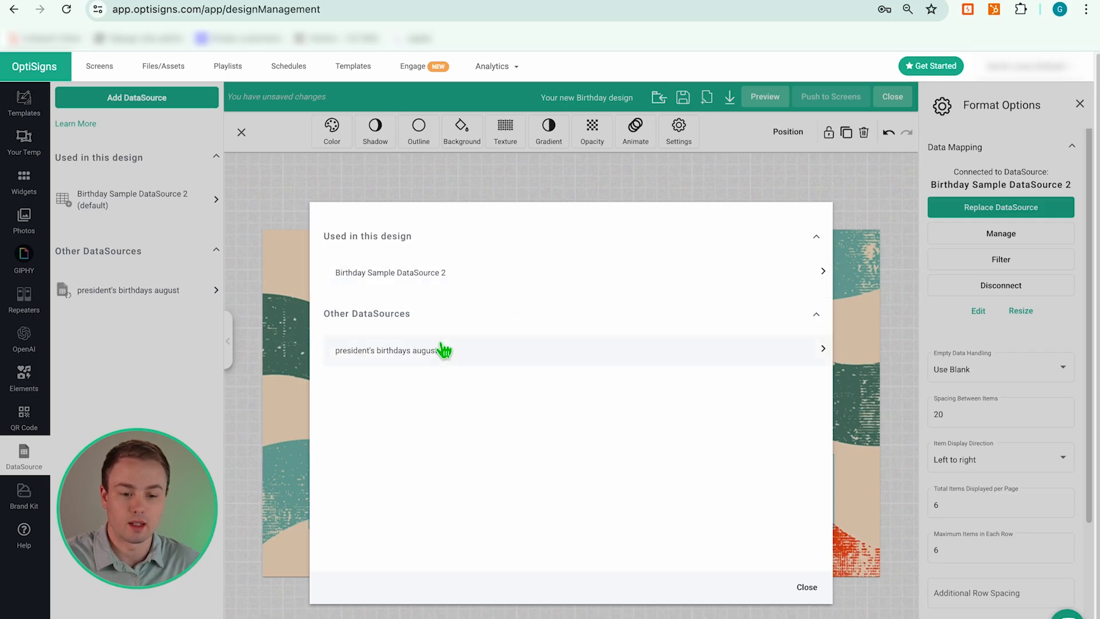
pyautogui.click(474, 357)
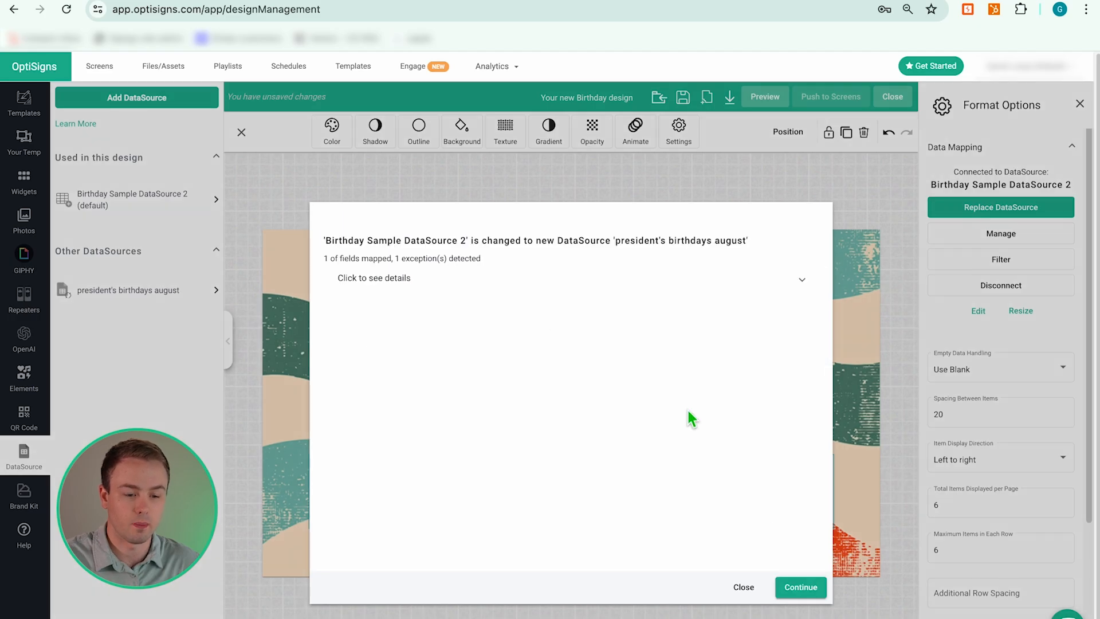
pyautogui.click(802, 281)
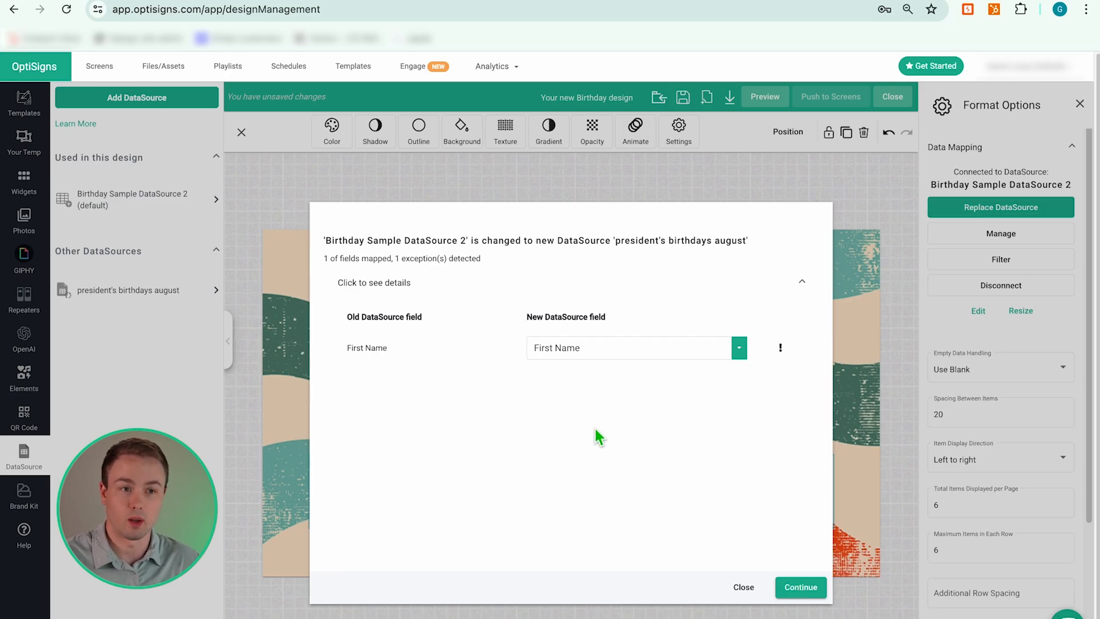
pyautogui.click(739, 348)
pyautogui.click(660, 421)
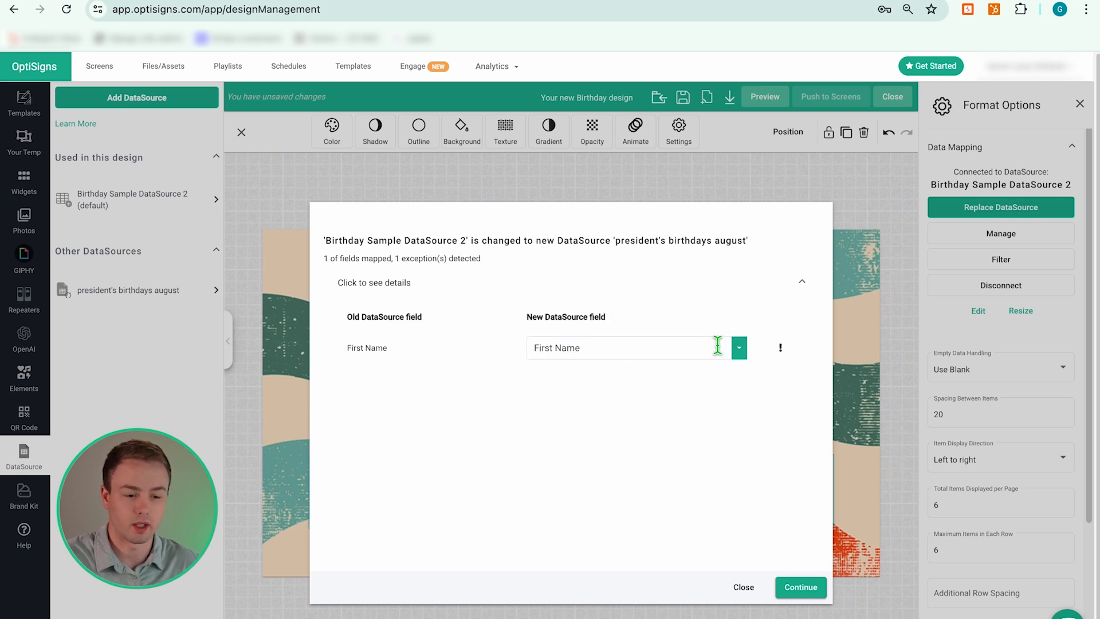
pyautogui.click(738, 350)
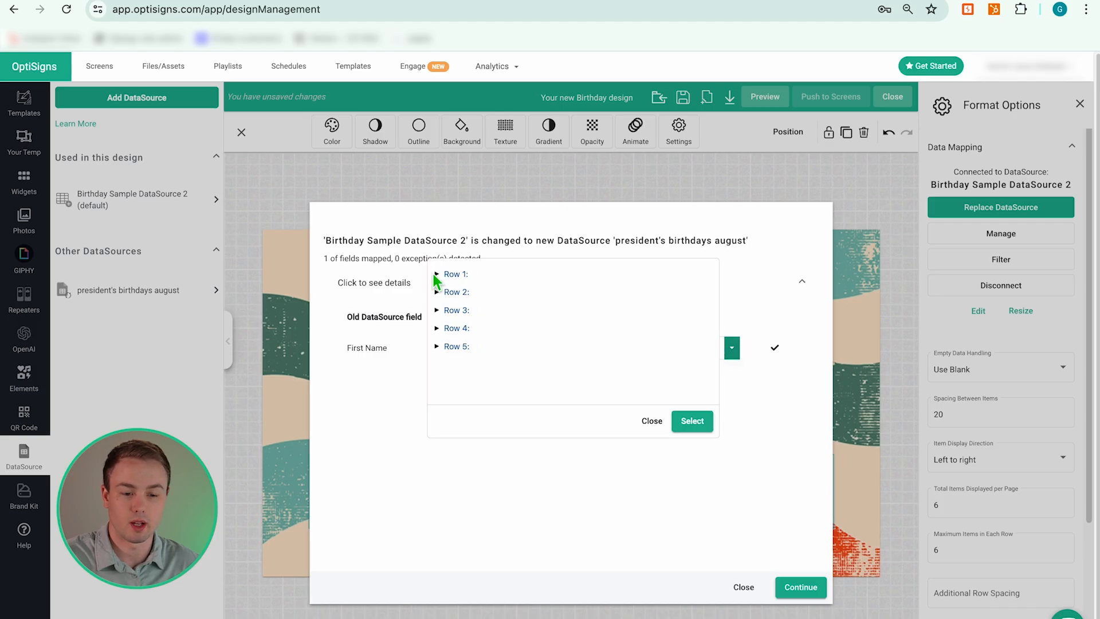
pyautogui.click(437, 277)
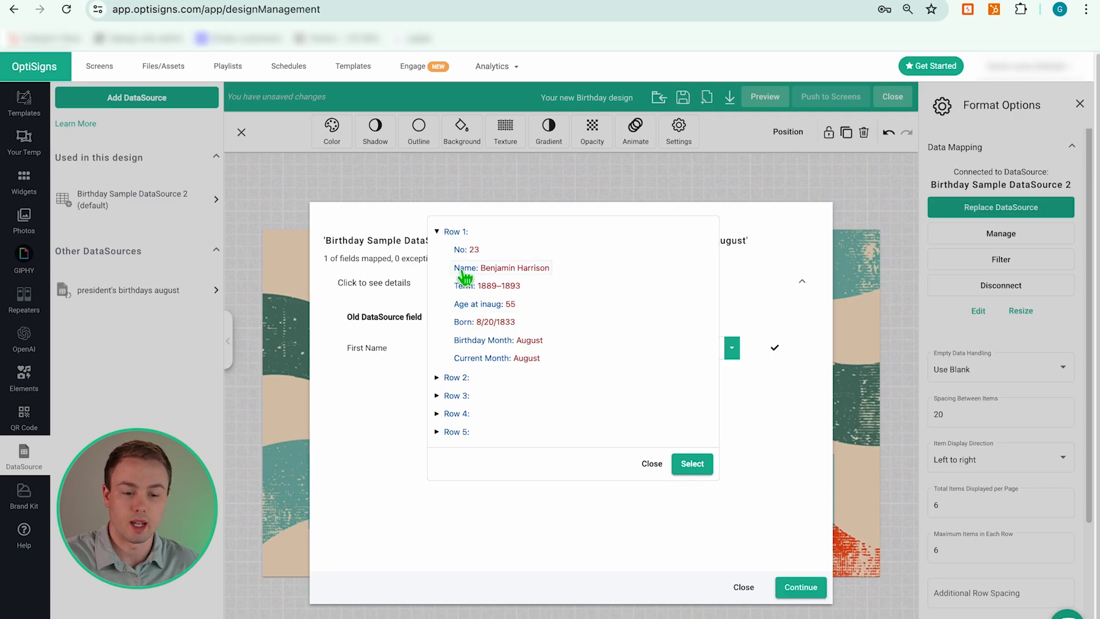
pyautogui.click(699, 465)
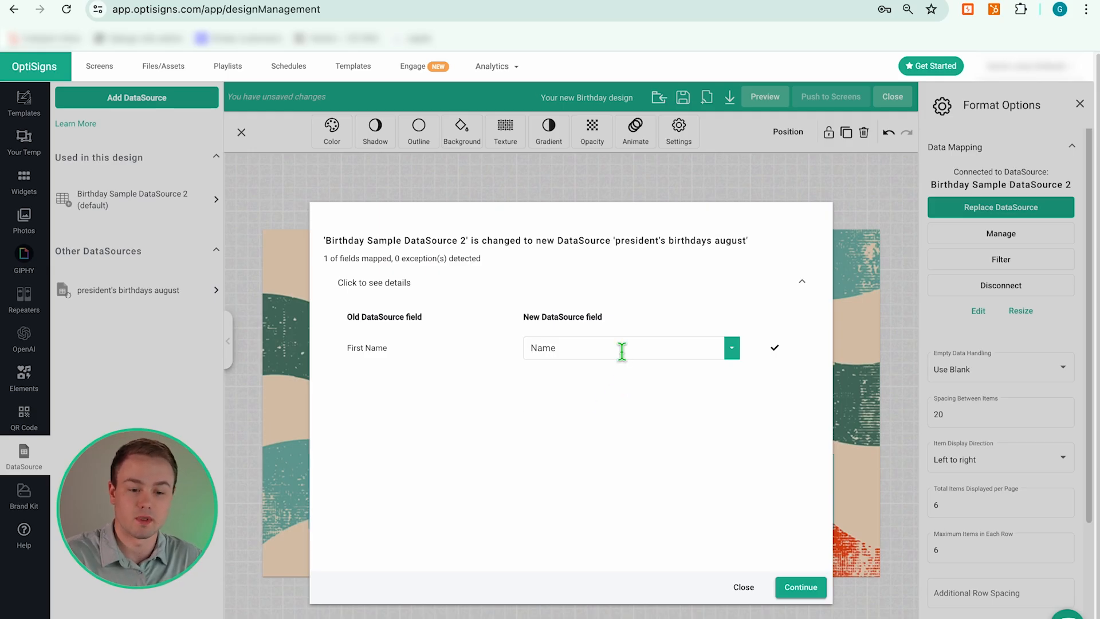
pyautogui.click(423, 1)
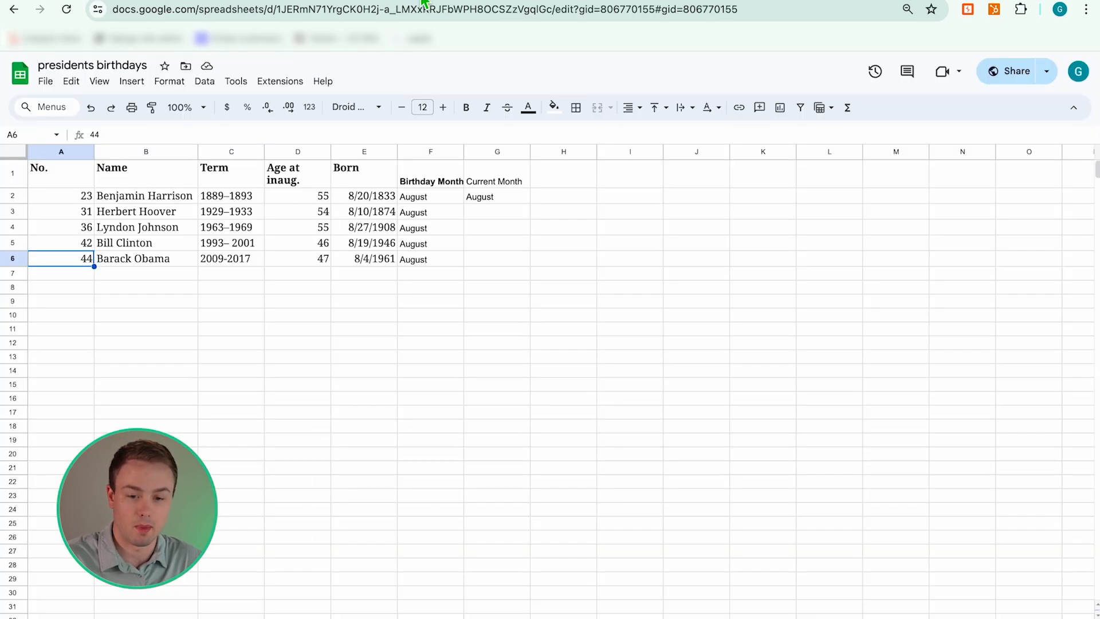
pyautogui.click(142, 194)
pyautogui.click(150, 242)
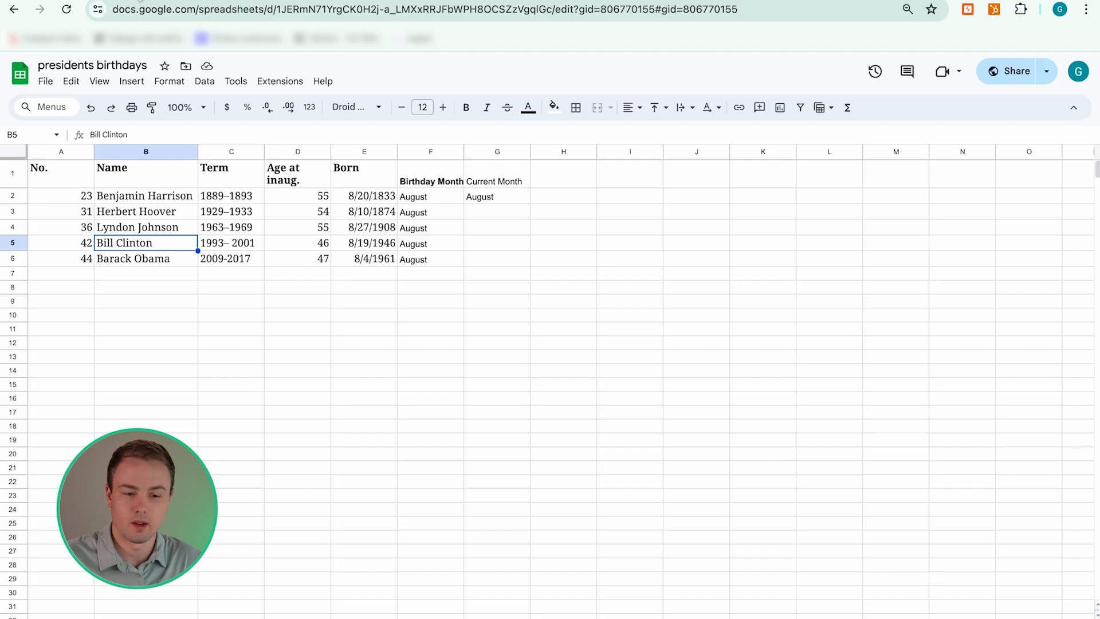
pyautogui.click(162, 3)
pyautogui.click(799, 585)
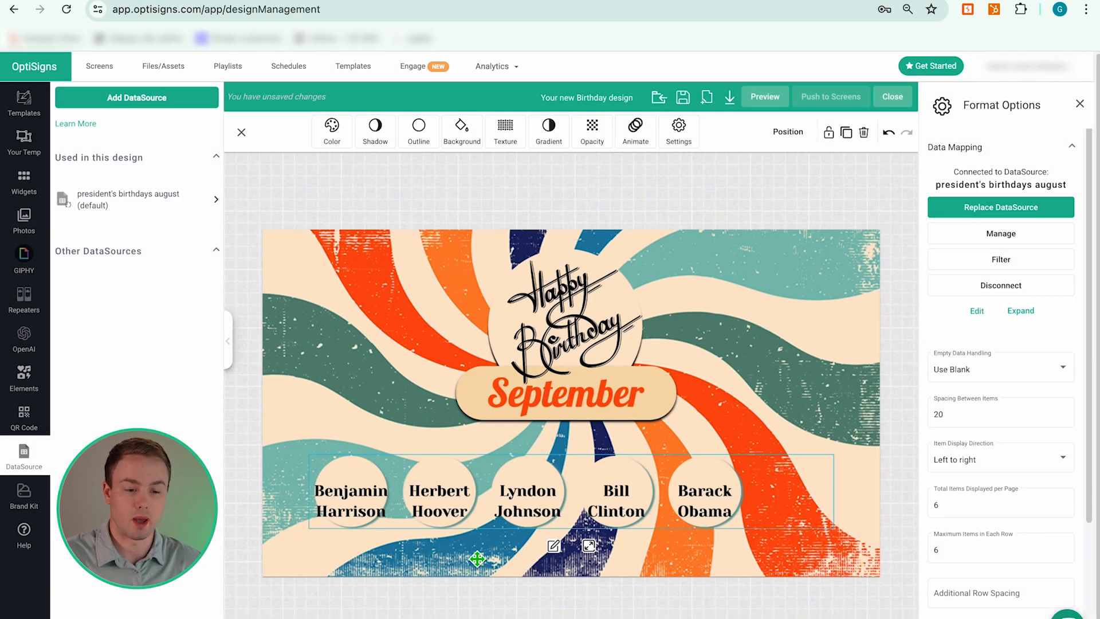
pyautogui.click(445, 5)
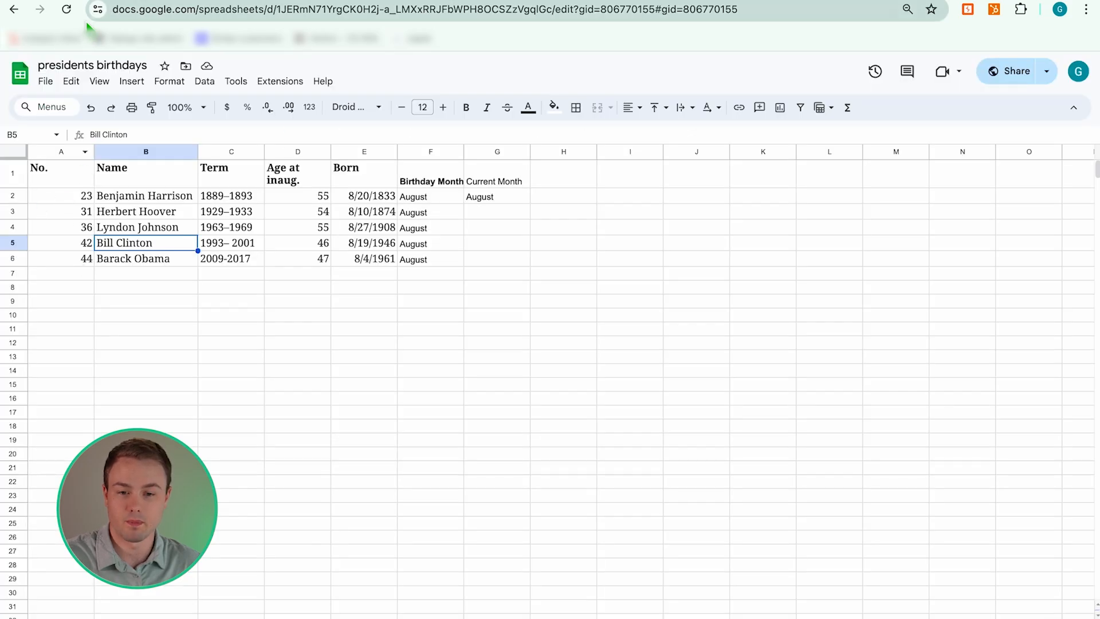
pyautogui.click(86, 3)
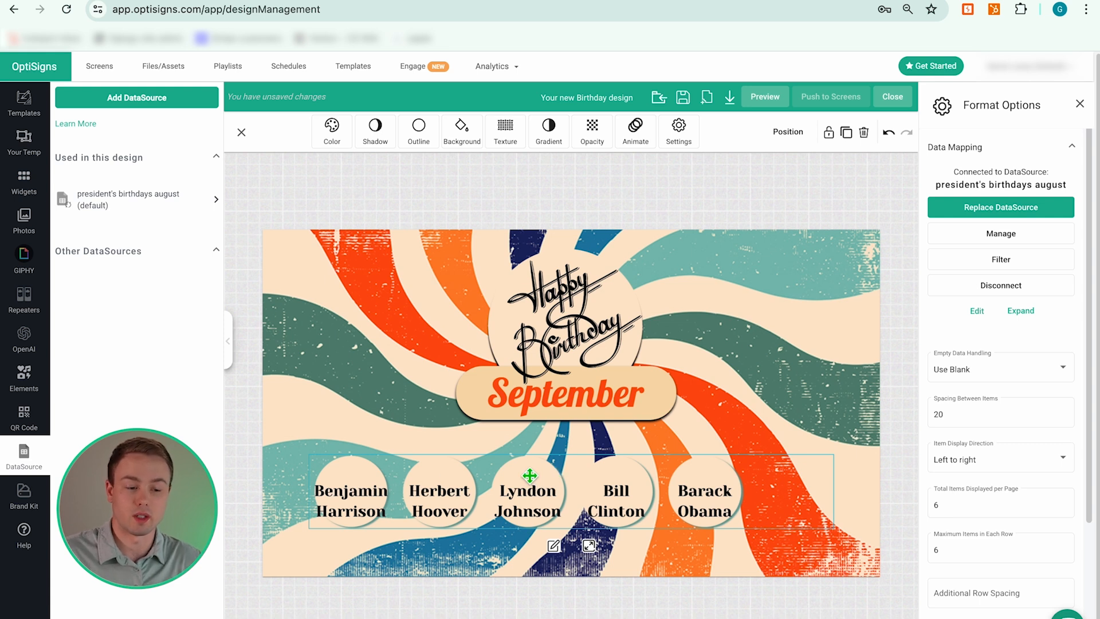
# - In the repeater item, move the name text up and centre it within the circle
pyautogui.doubleClick(444, 501)
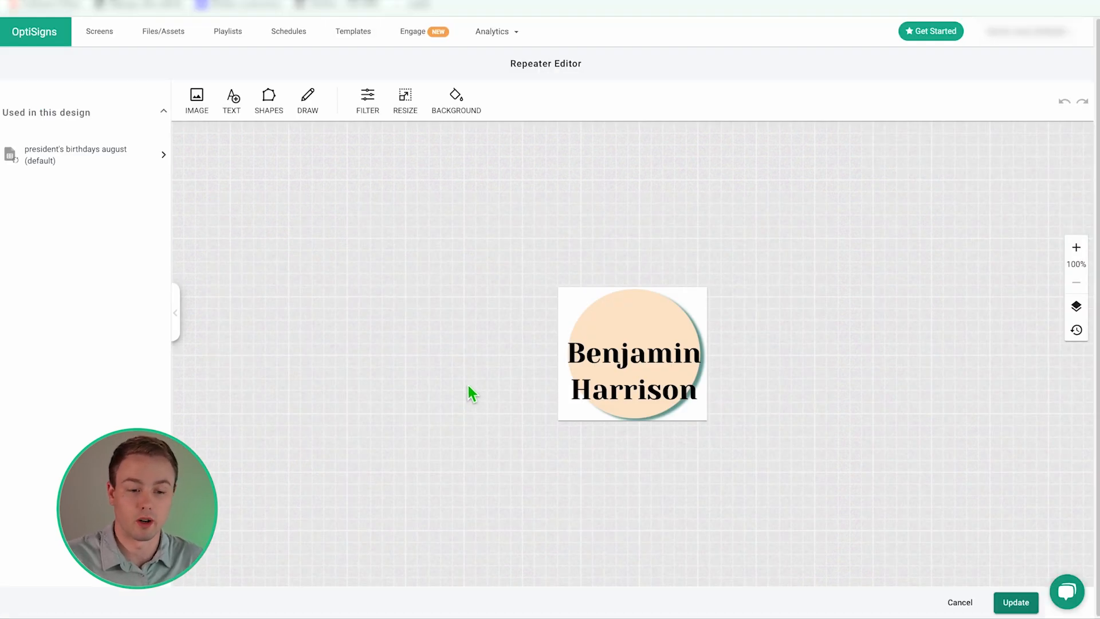
pyautogui.moveTo(644, 374); pyautogui.dragTo(625, 344)
pyautogui.moveTo(558, 383); pyautogui.dragTo(582, 363)
pyautogui.moveTo(671, 328); pyautogui.dragTo(656, 331)
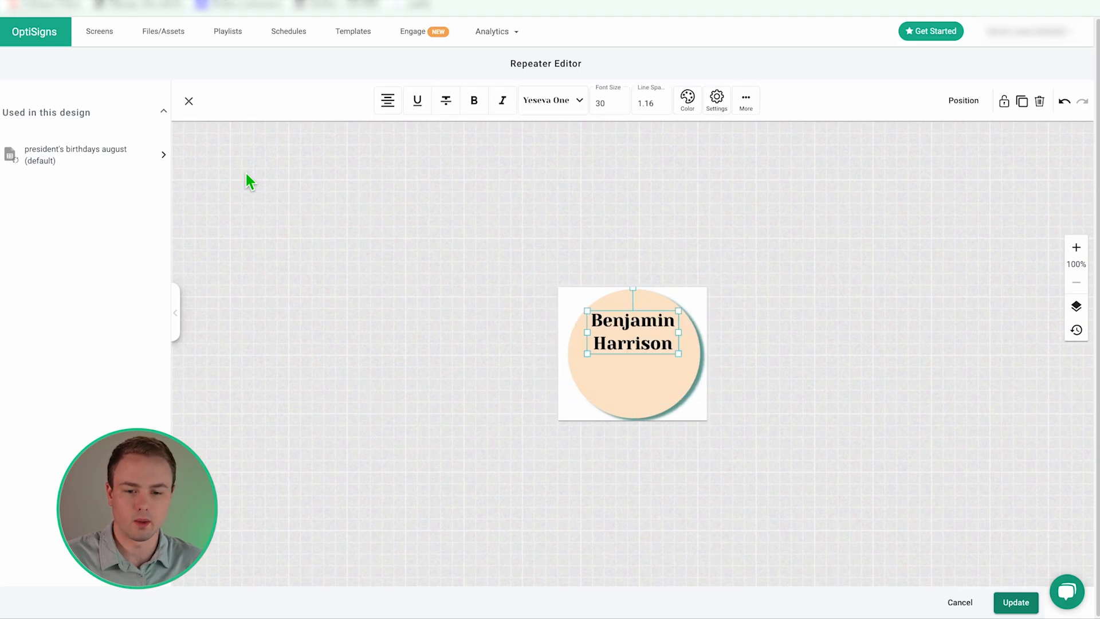
# - Place the president's No field above the name at font size 20
pyautogui.click(165, 161)
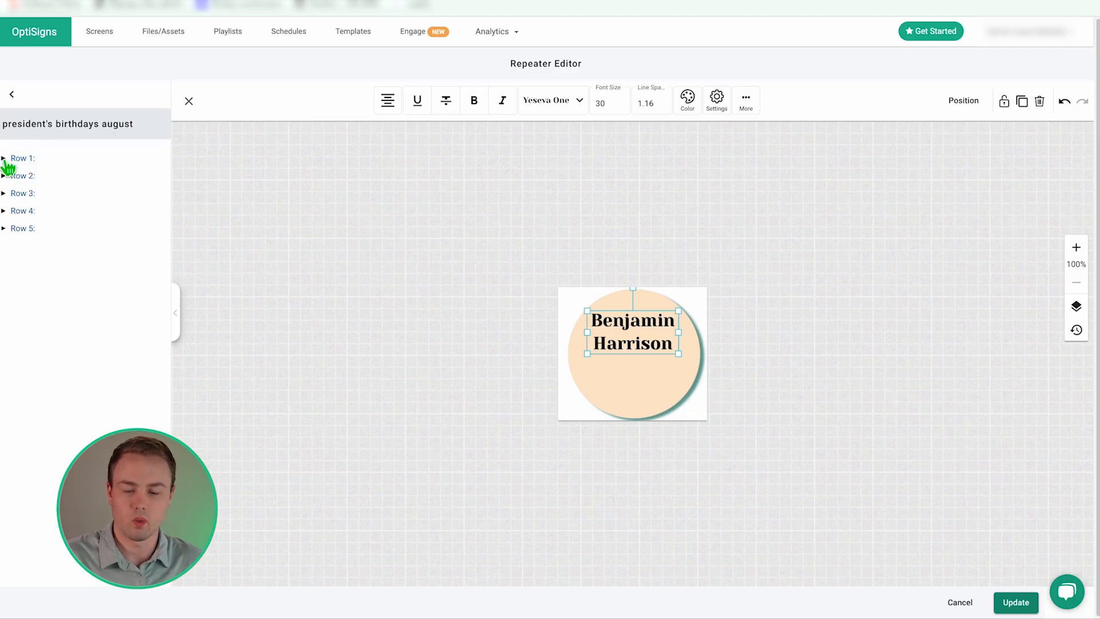
pyautogui.click(21, 158)
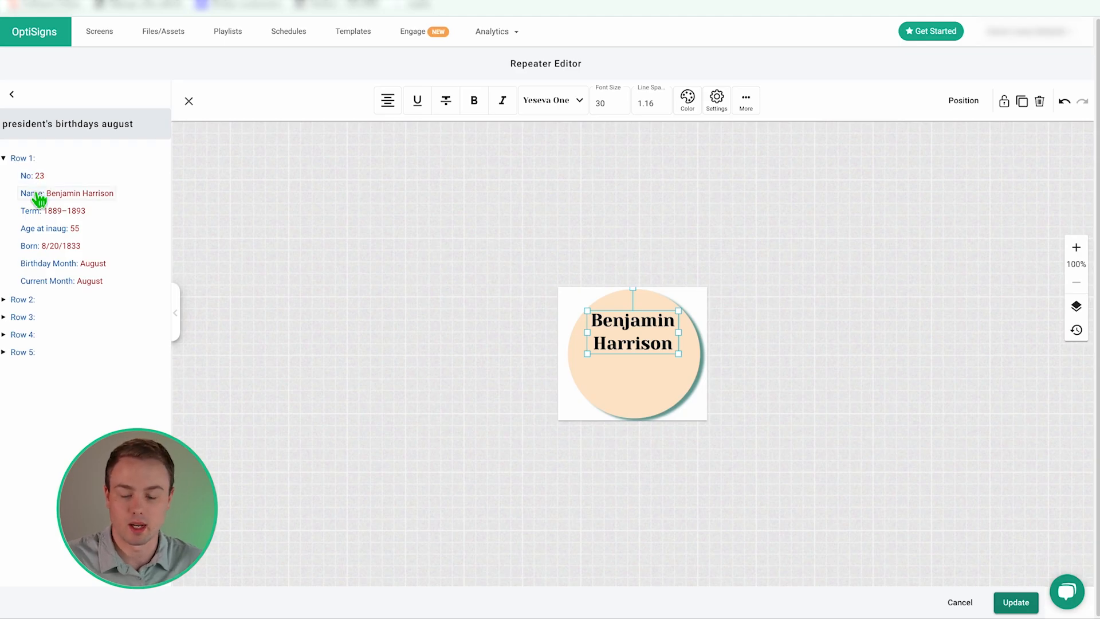
pyautogui.moveTo(39, 177); pyautogui.dragTo(579, 307)
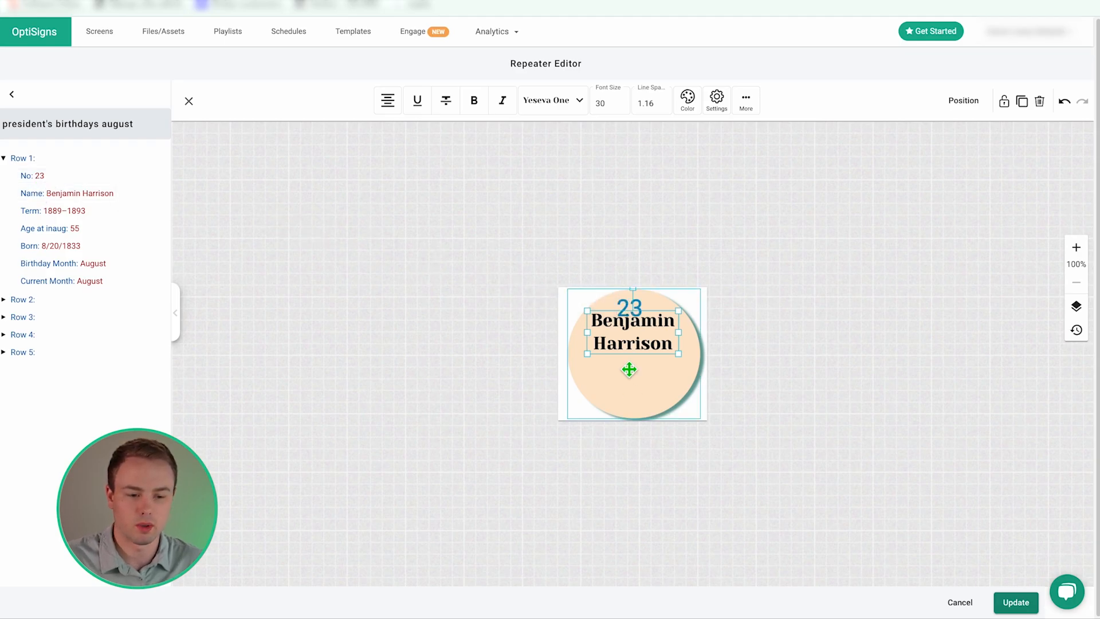
pyautogui.doubleClick(621, 103)
pyautogui.write('20')
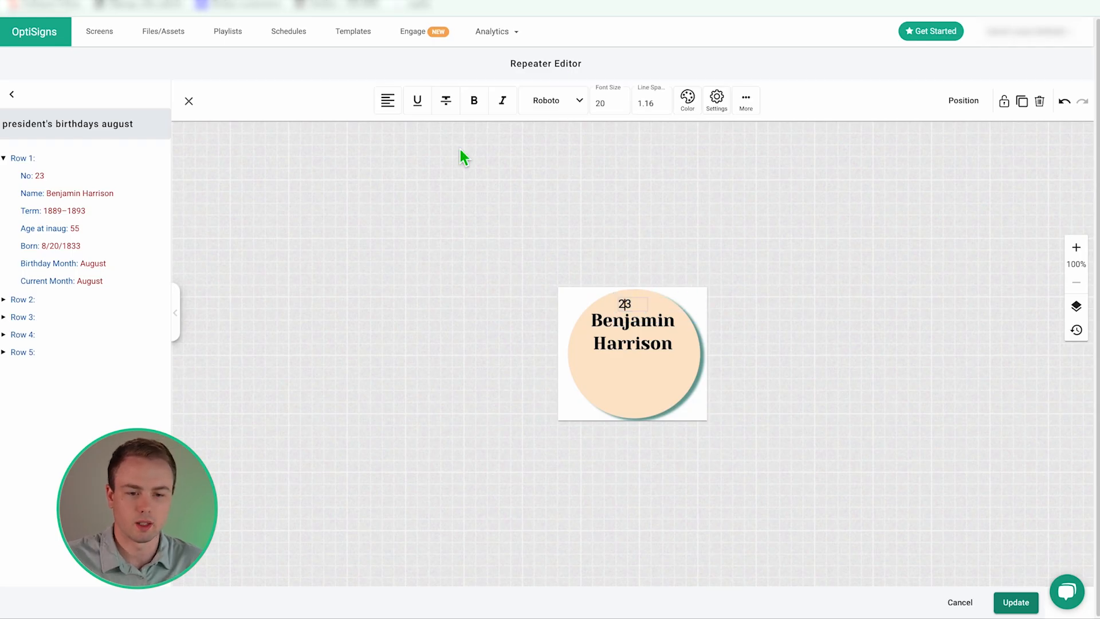
pyautogui.click(645, 383)
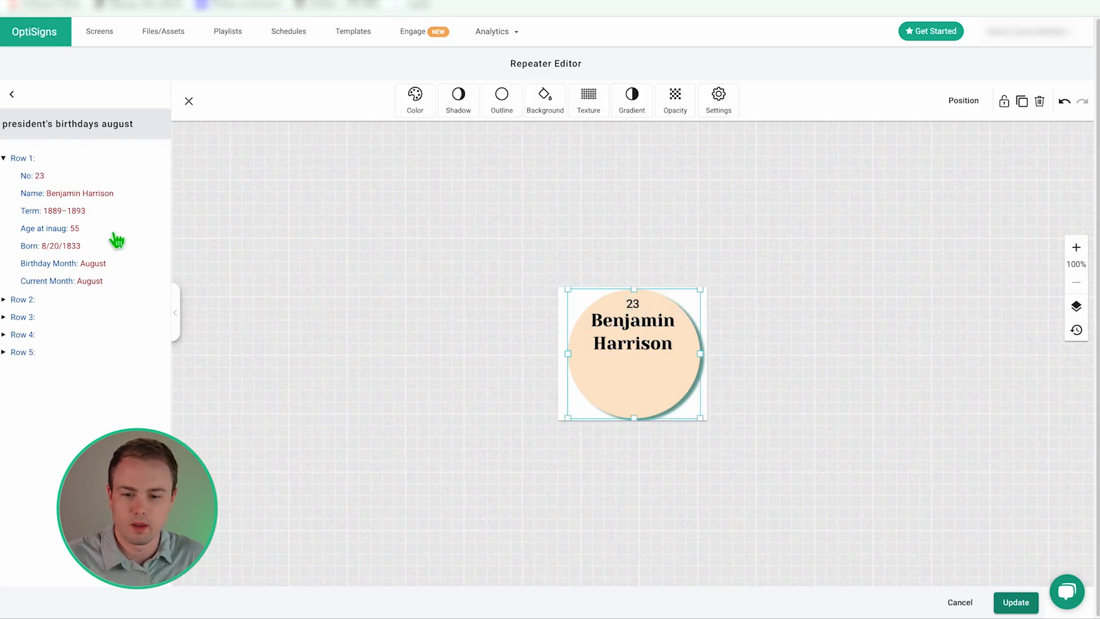
# - Add the Born date below the name at size 30, centre it, and update the item
pyautogui.moveTo(66, 246); pyautogui.dragTo(653, 382)
pyautogui.moveTo(678, 385); pyautogui.dragTo(655, 380)
pyautogui.moveTo(655, 380); pyautogui.dragTo(597, 377)
pyautogui.doubleClick(600, 104)
pyautogui.write('30')
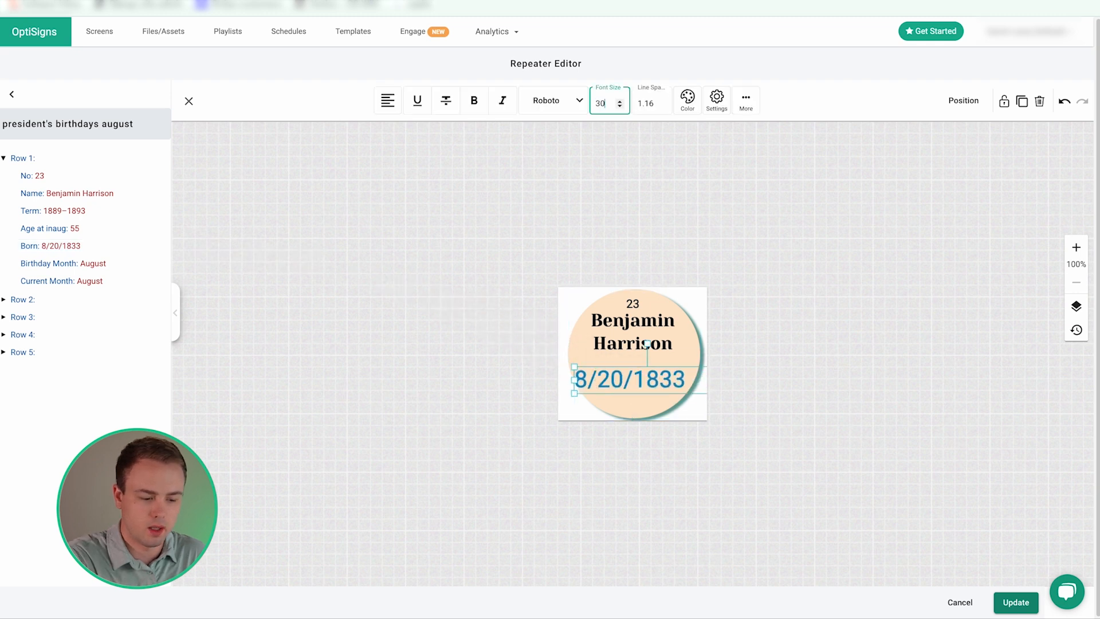
pyautogui.click(570, 376)
pyautogui.click(387, 102)
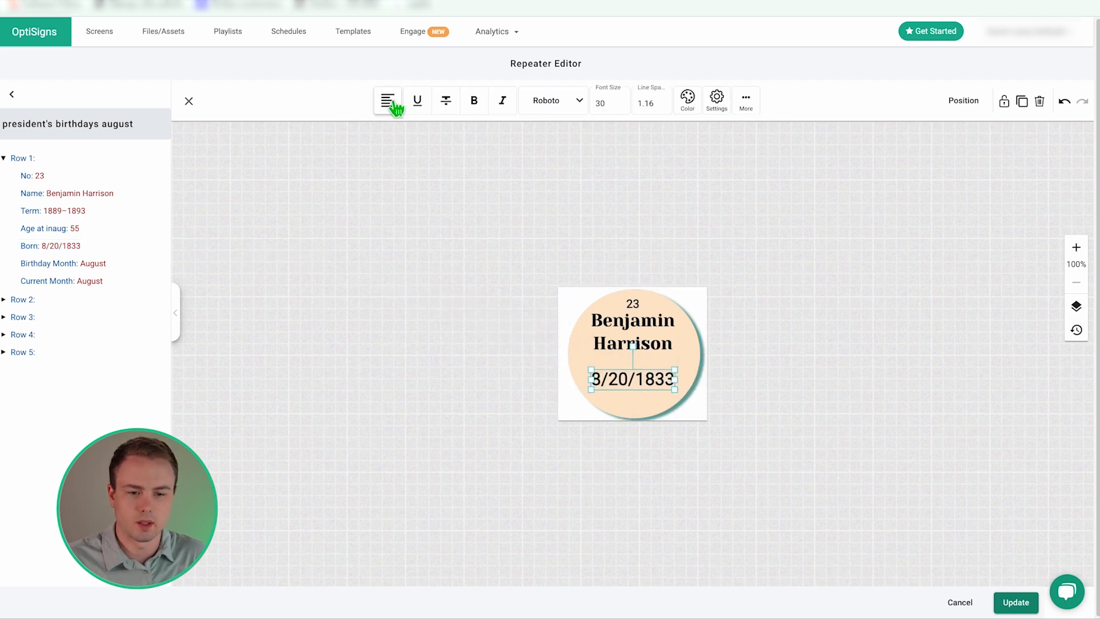
pyautogui.click(679, 372)
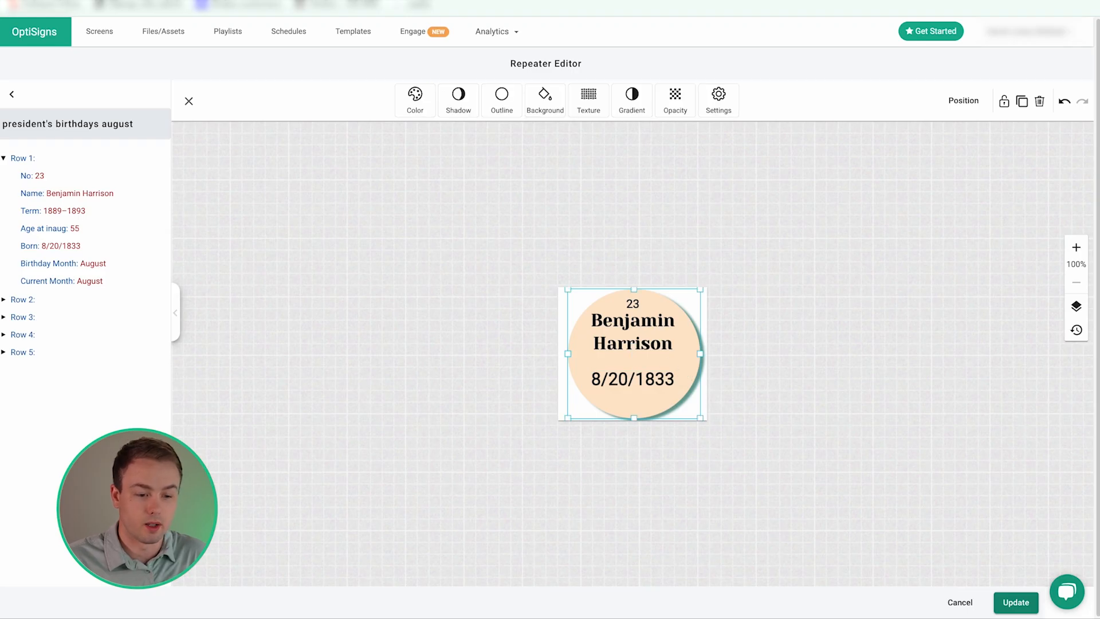
pyautogui.click(1006, 606)
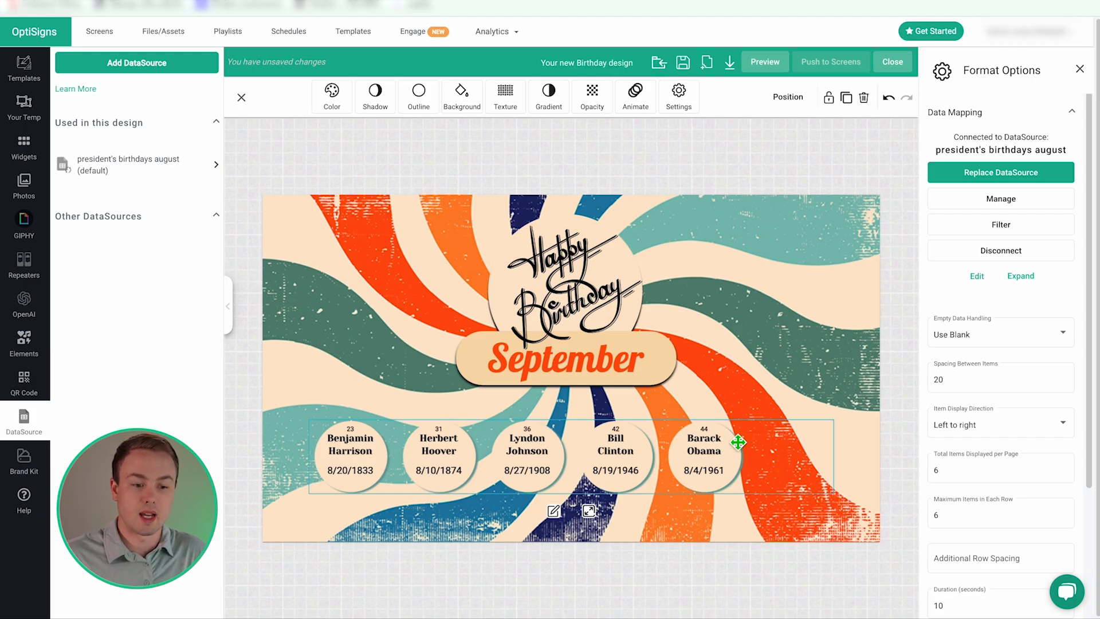
# - Close and reopen the birthday list's Format Options, then open the Data Mapping Filter dialog
pyautogui.click(1079, 69)
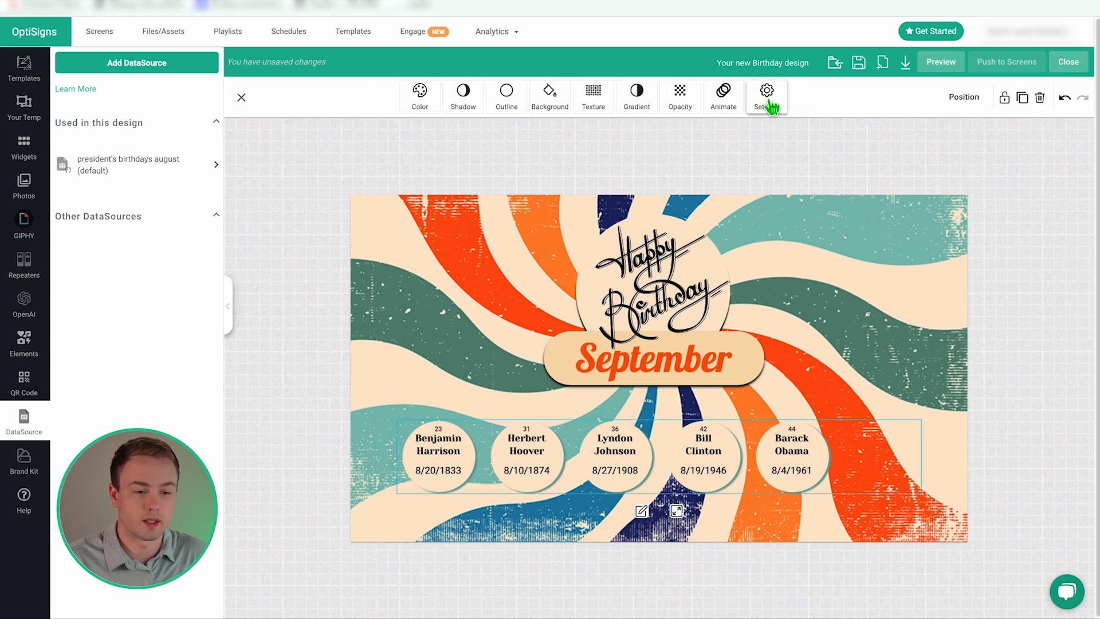
pyautogui.click(767, 100)
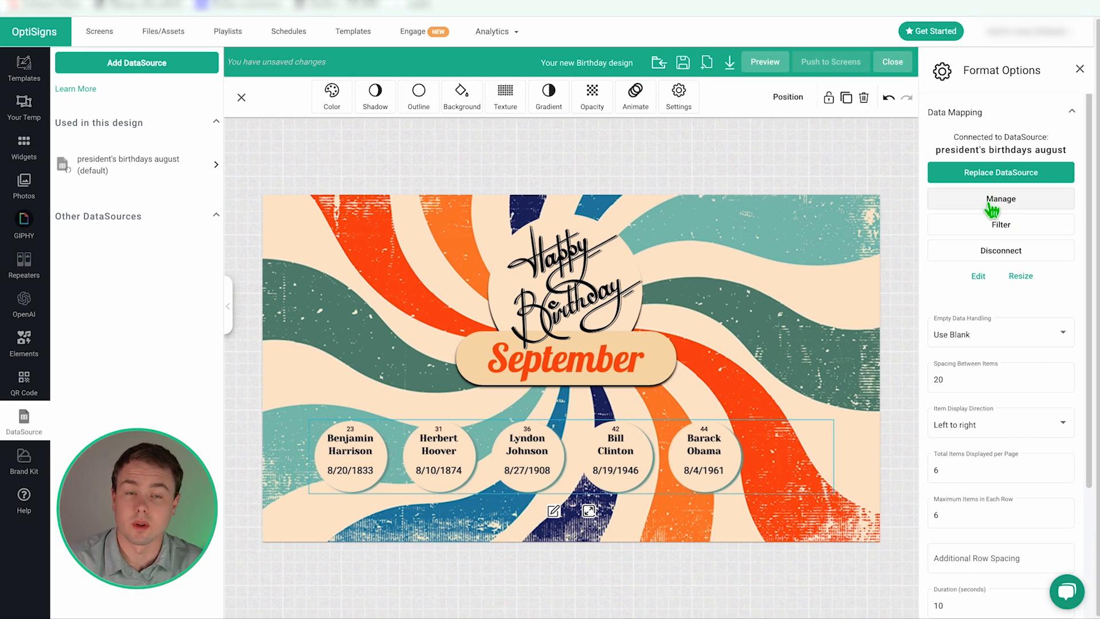
pyautogui.click(1012, 230)
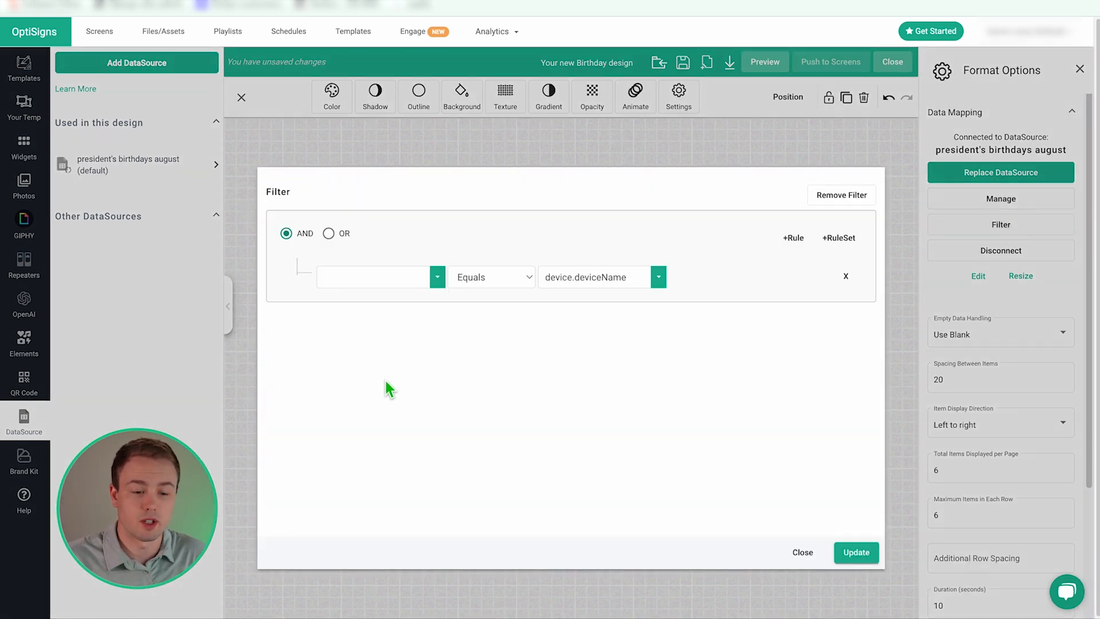
# - Choose No as the field for the new filter rule
pyautogui.click(437, 277)
pyautogui.click(567, 341)
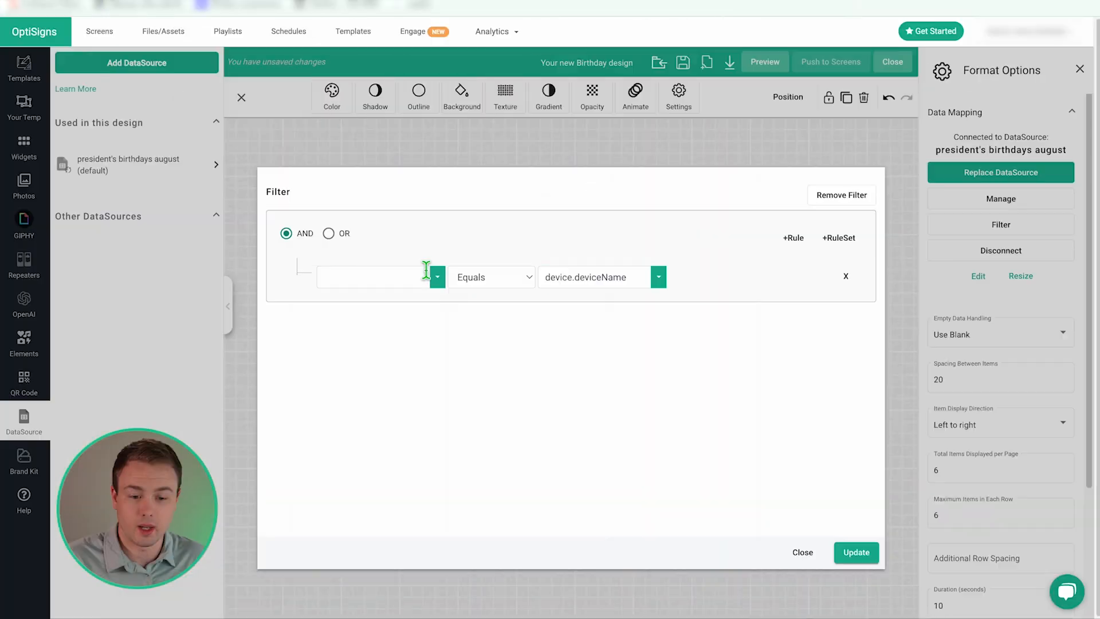
pyautogui.click(437, 277)
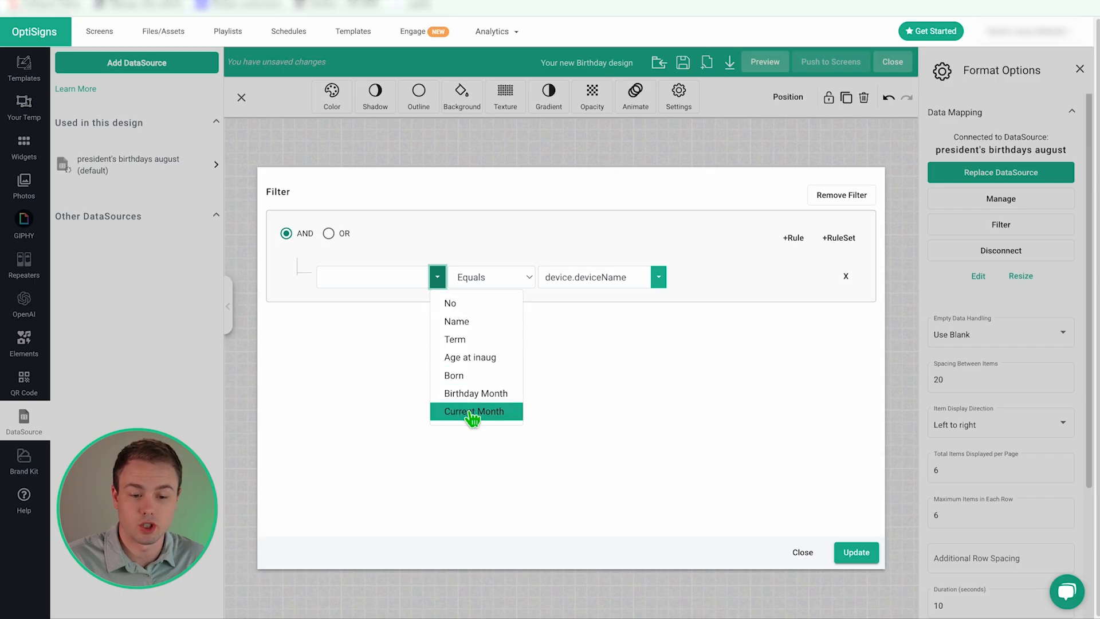
pyautogui.click(469, 307)
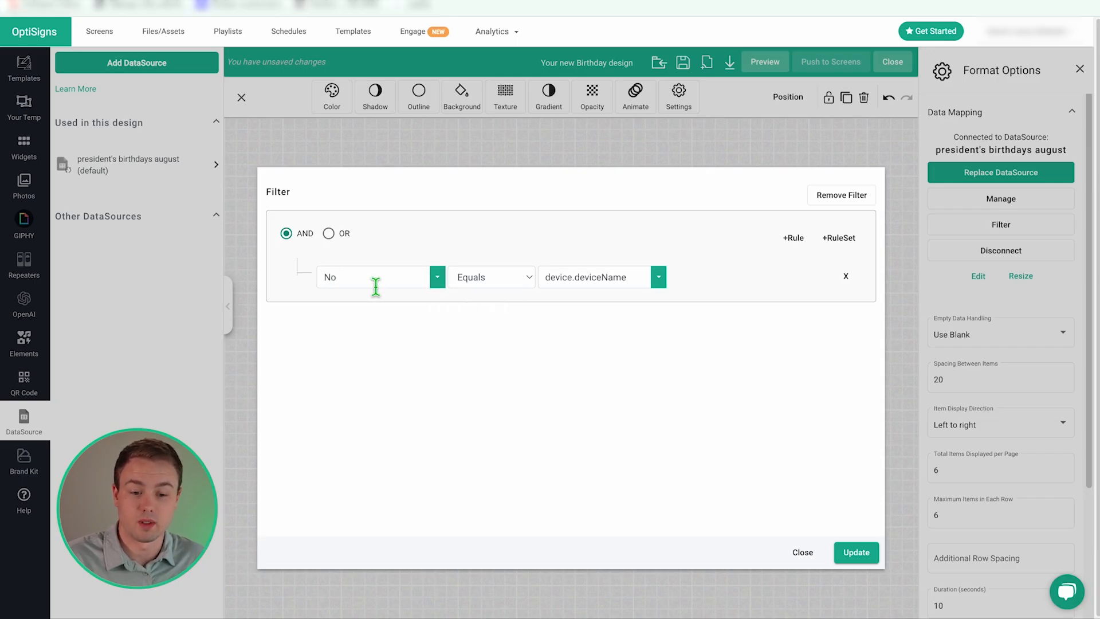
pyautogui.click(522, 277)
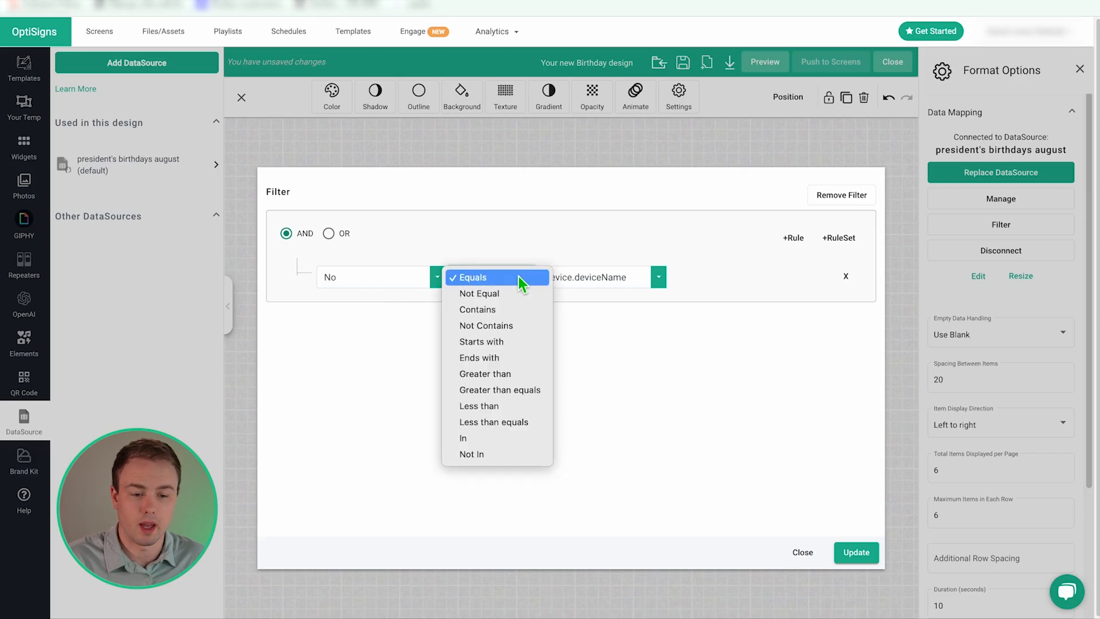
pyautogui.click(523, 279)
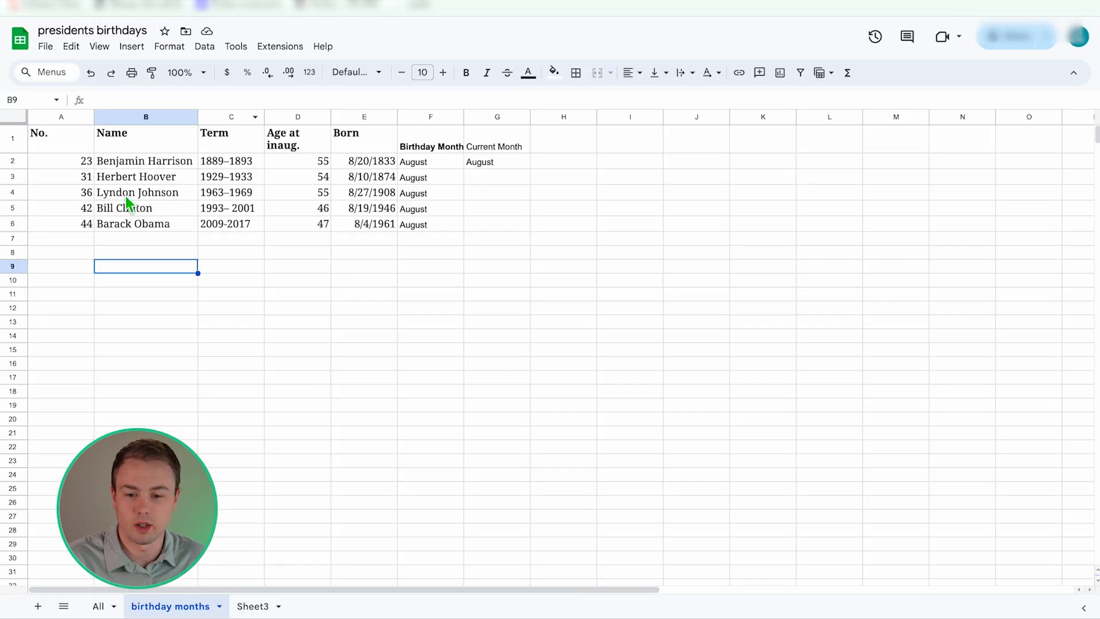
# - Set the rule to No Not Equal 31 and apply the filter
pyautogui.click(89, 180)
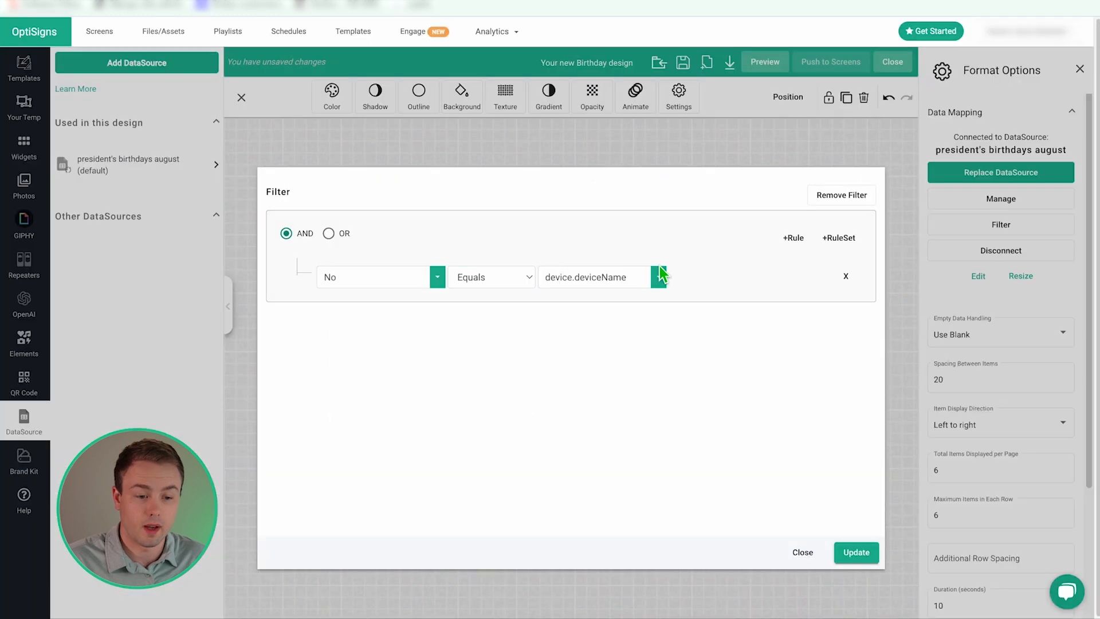
pyautogui.click(659, 277)
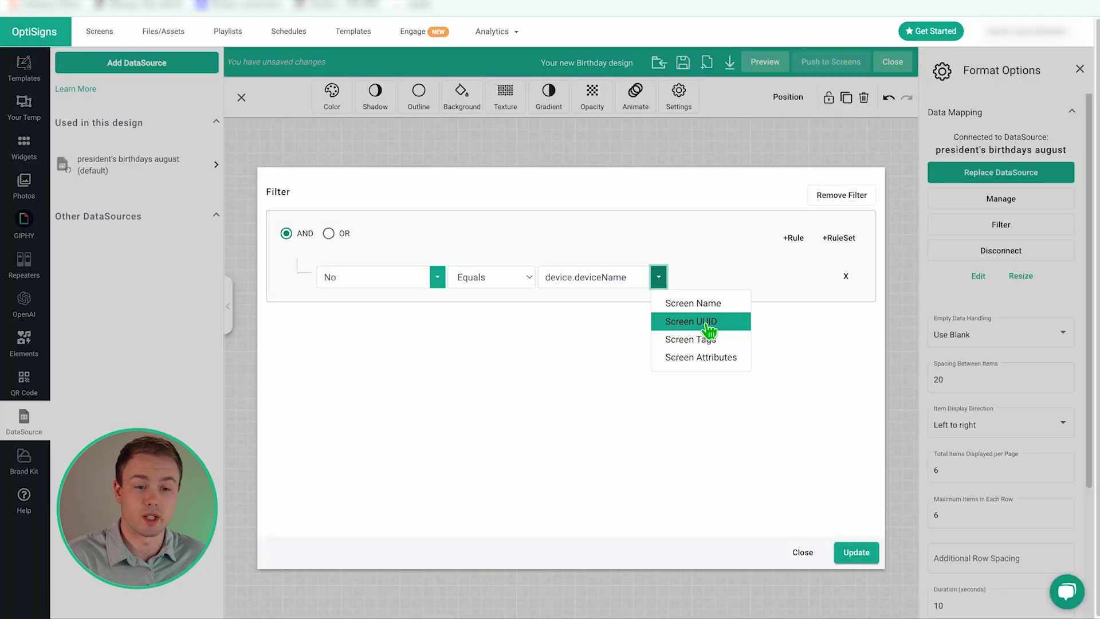
pyautogui.doubleClick(621, 277)
pyautogui.press('BackSpace')
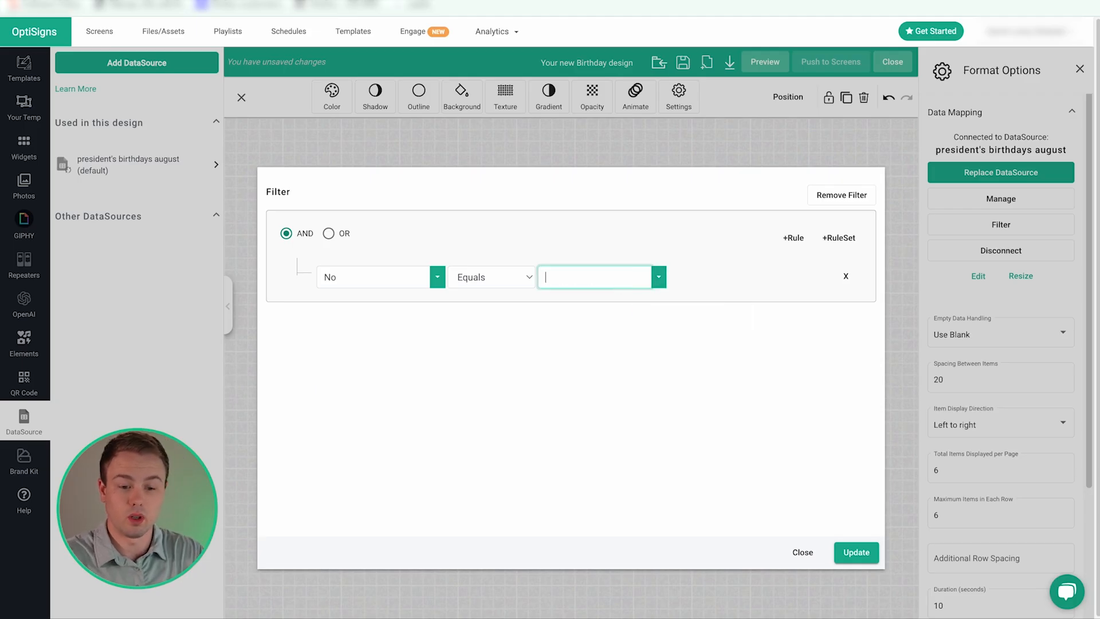
pyautogui.click(350, 277)
pyautogui.click(513, 280)
pyautogui.click(503, 293)
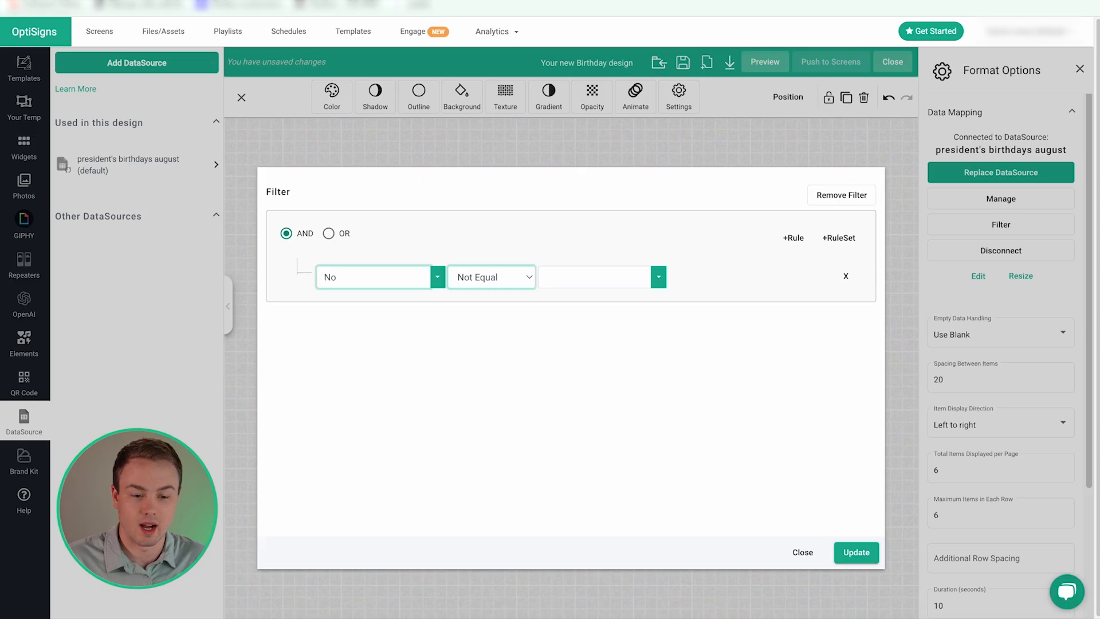
pyautogui.click(589, 277)
pyautogui.write('31')
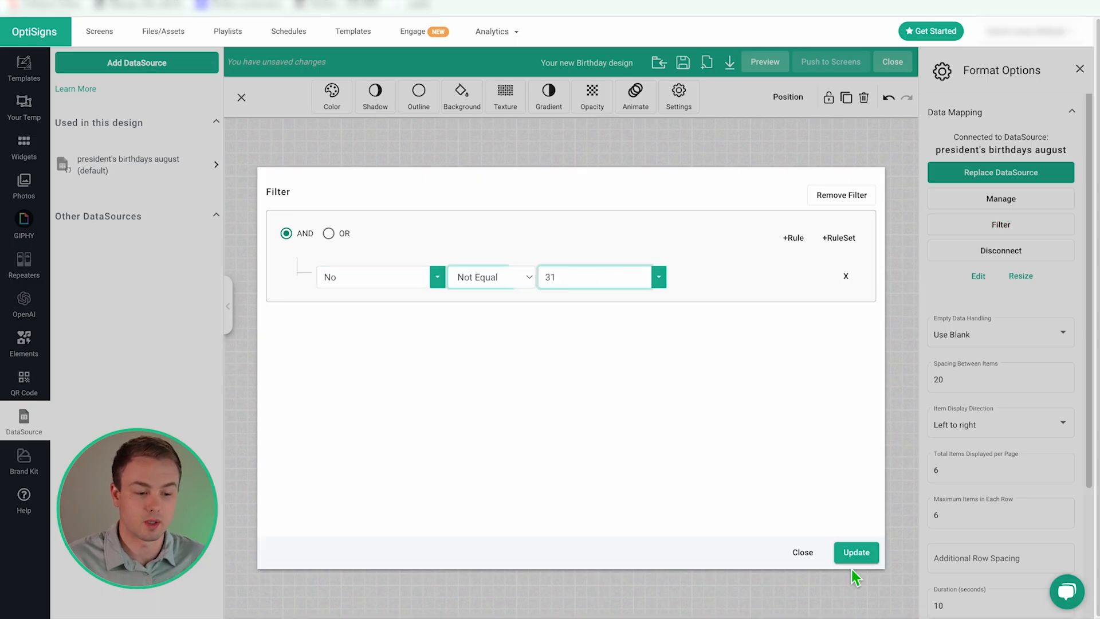
pyautogui.click(857, 552)
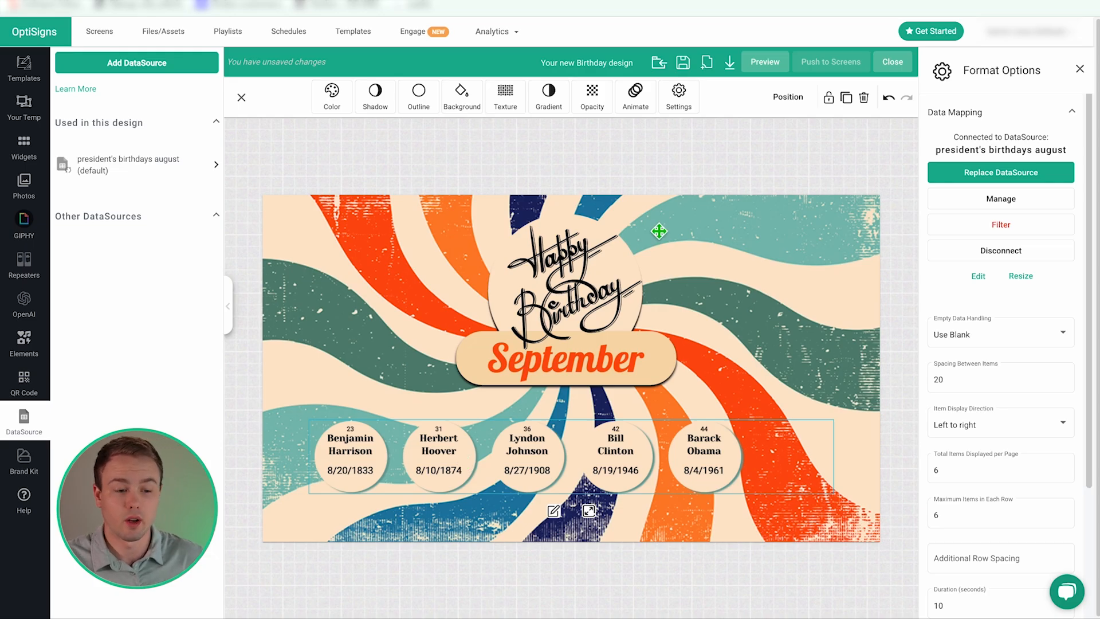
pyautogui.click(768, 62)
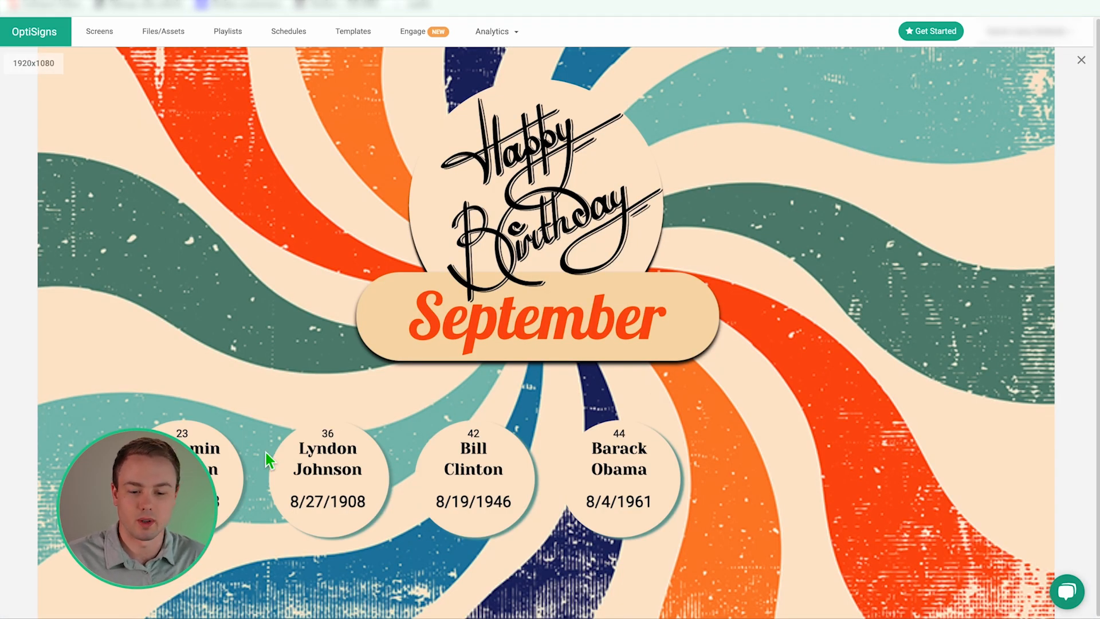
pyautogui.click(1081, 60)
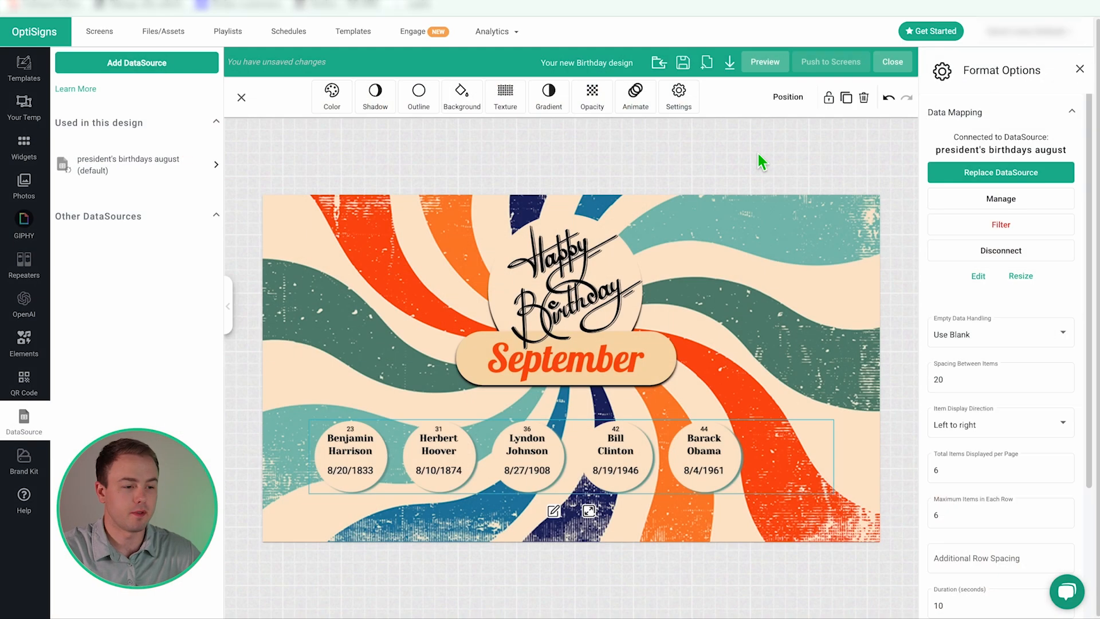
pyautogui.click(999, 224)
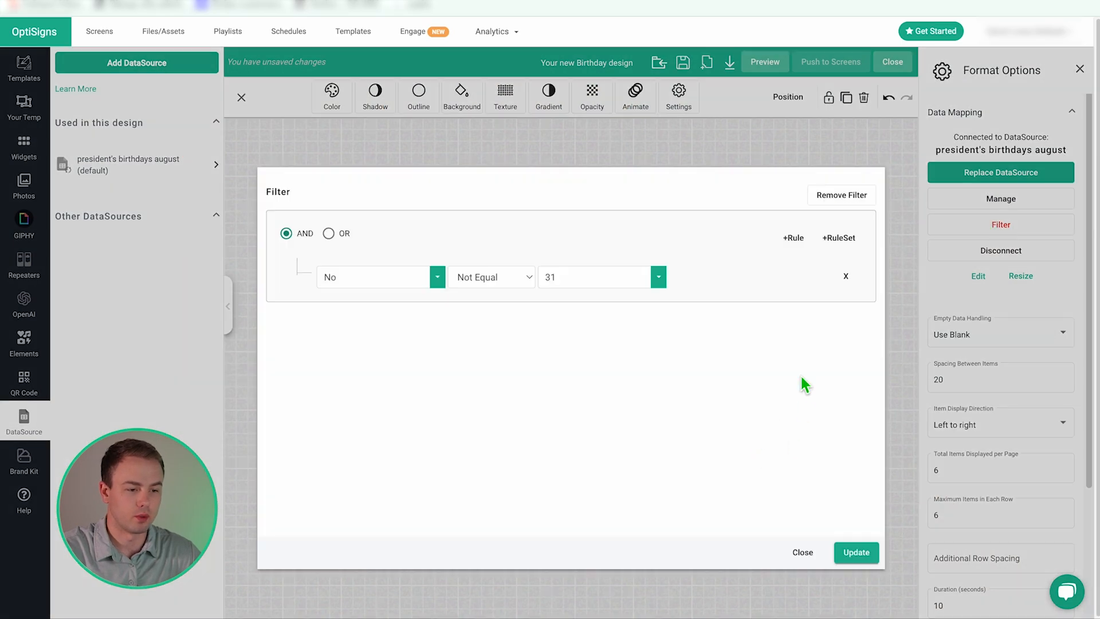
pyautogui.click(841, 194)
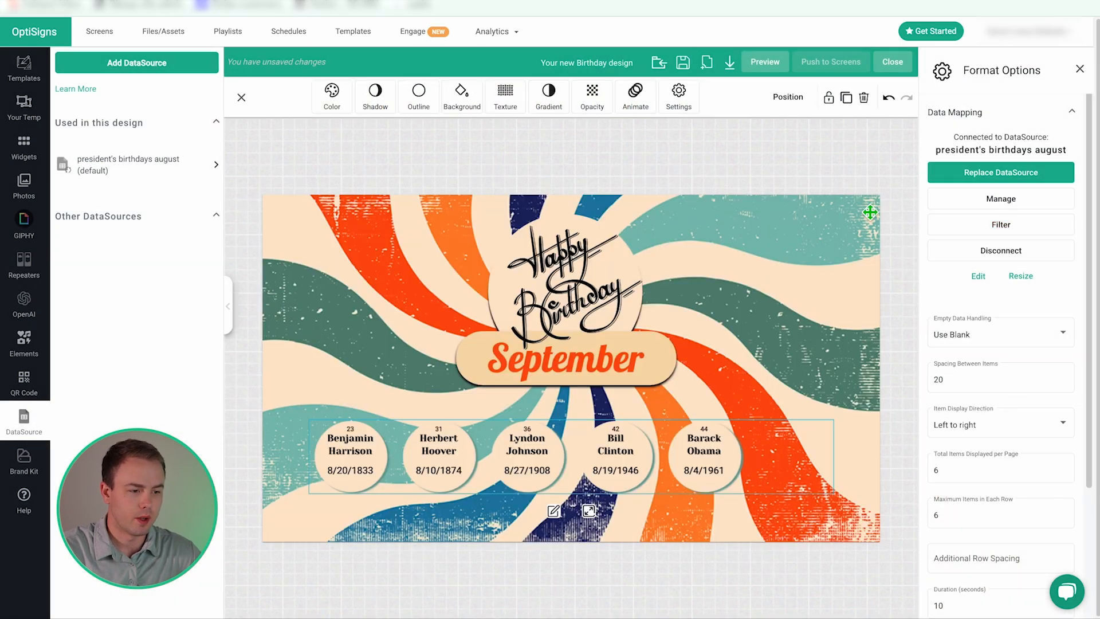
pyautogui.click(990, 252)
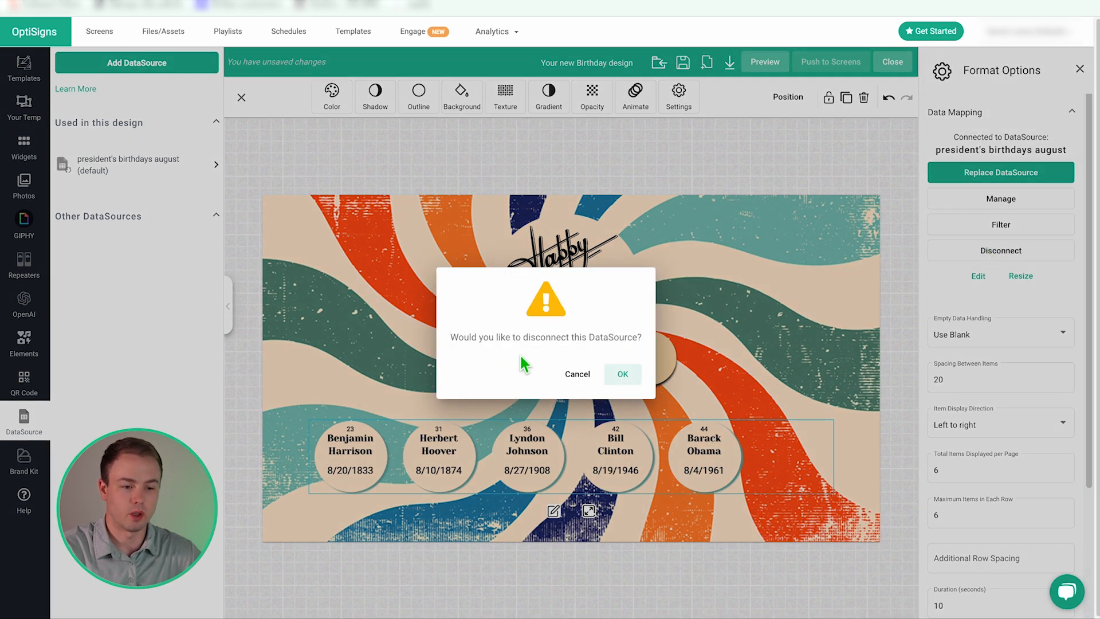
pyautogui.click(579, 375)
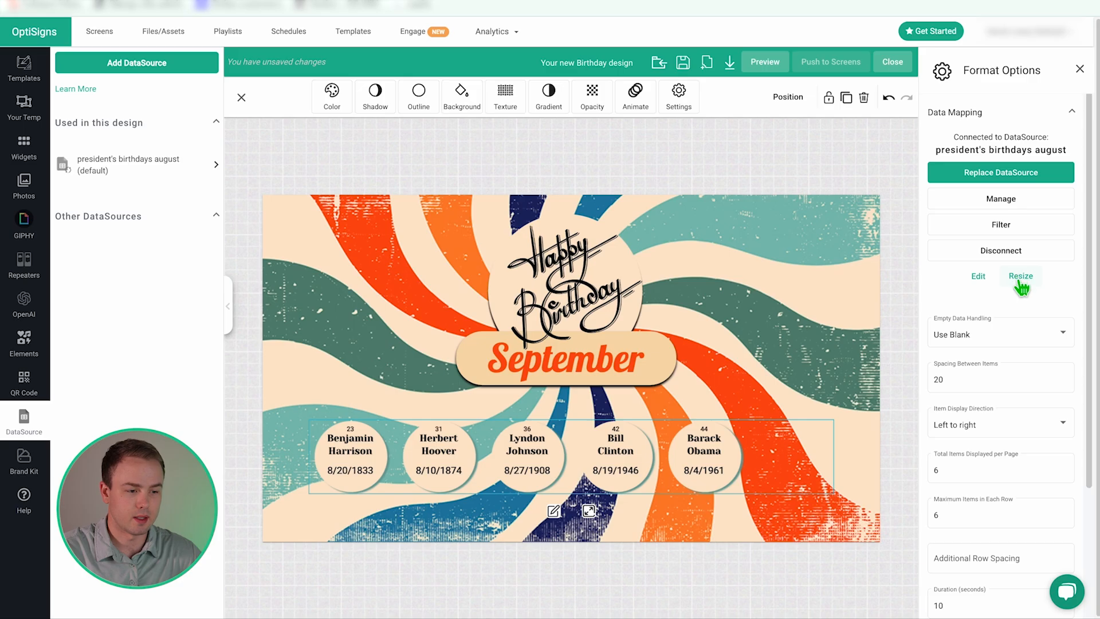
# - Collapse and re-expand the presidents repeater, moving the row lower on the canvas
pyautogui.click(589, 512)
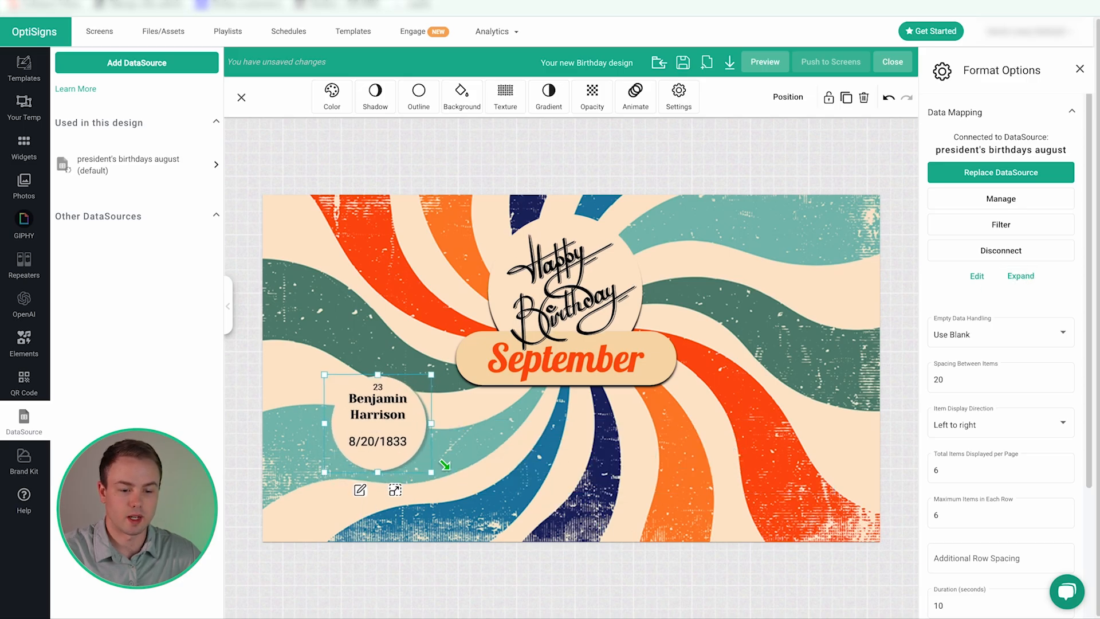
pyautogui.click(565, 280)
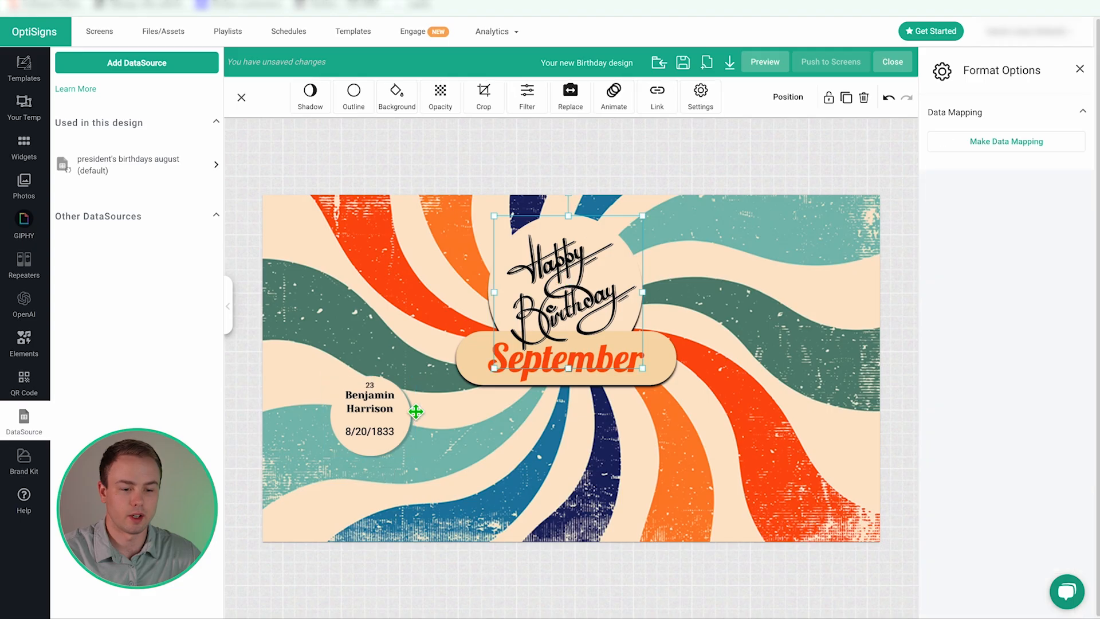
pyautogui.click(380, 422)
pyautogui.click(368, 470)
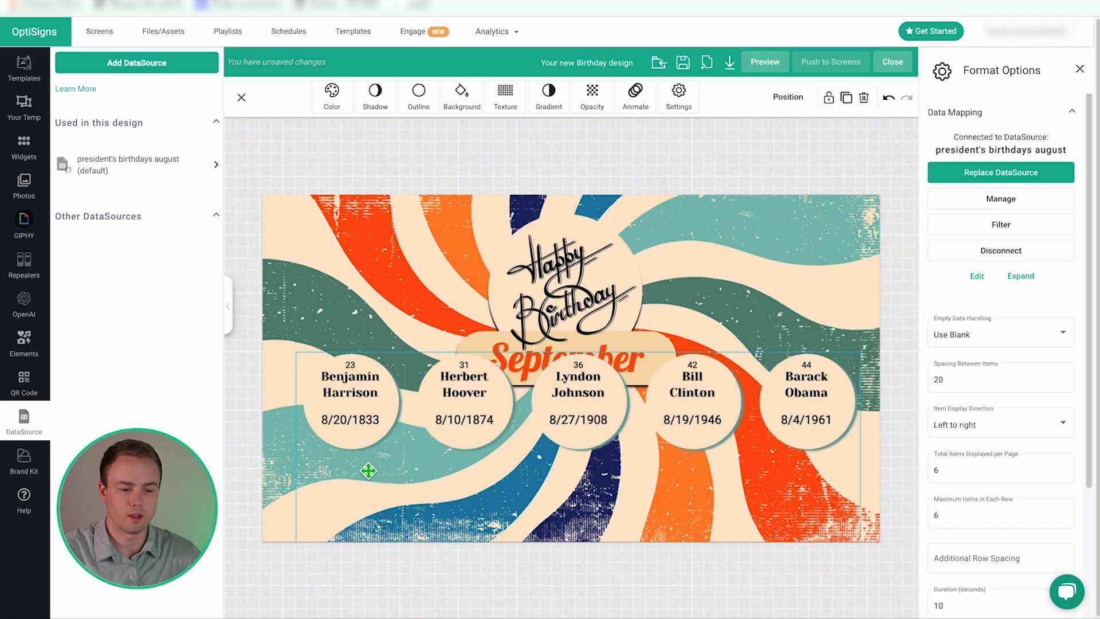
pyautogui.moveTo(555, 402); pyautogui.dragTo(566, 438)
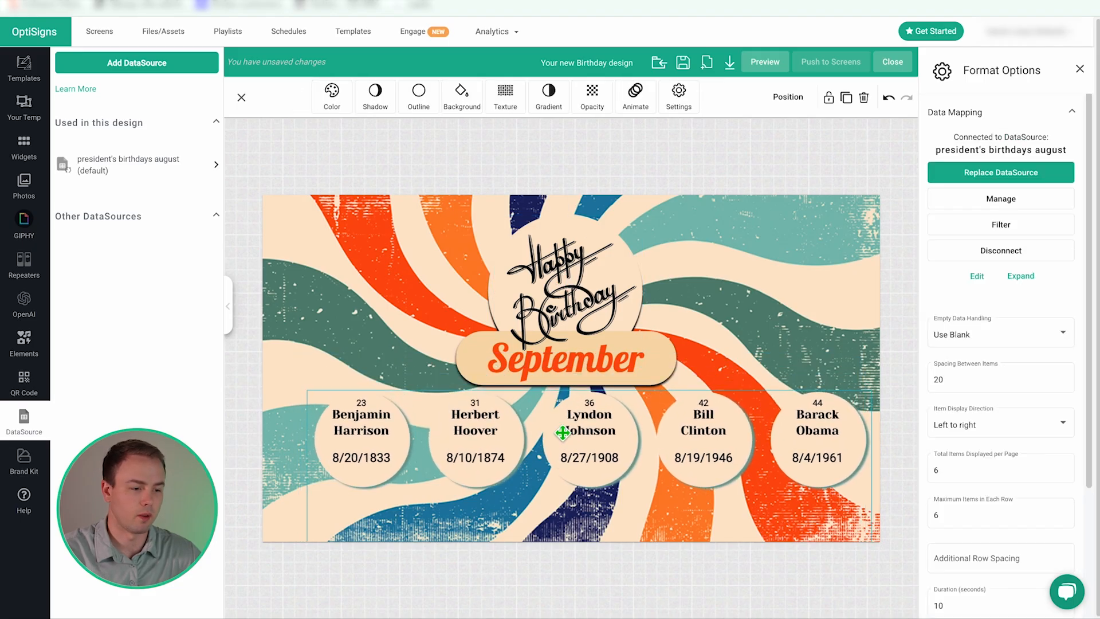
# - Try the Empty Data Handling options, ending on default values
pyautogui.click(985, 338)
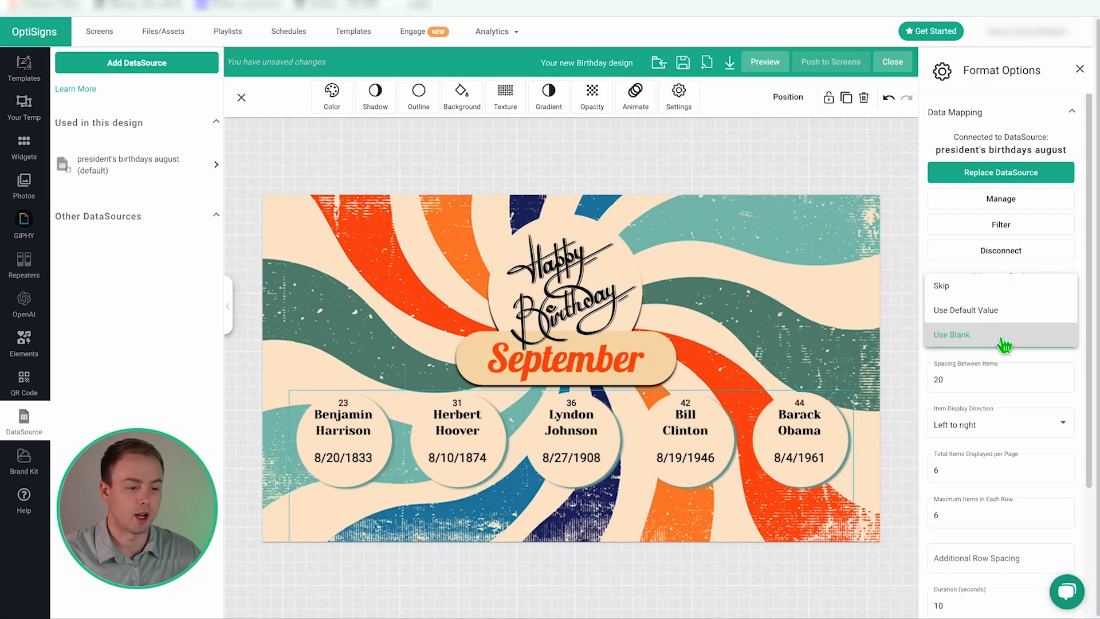
pyautogui.click(996, 312)
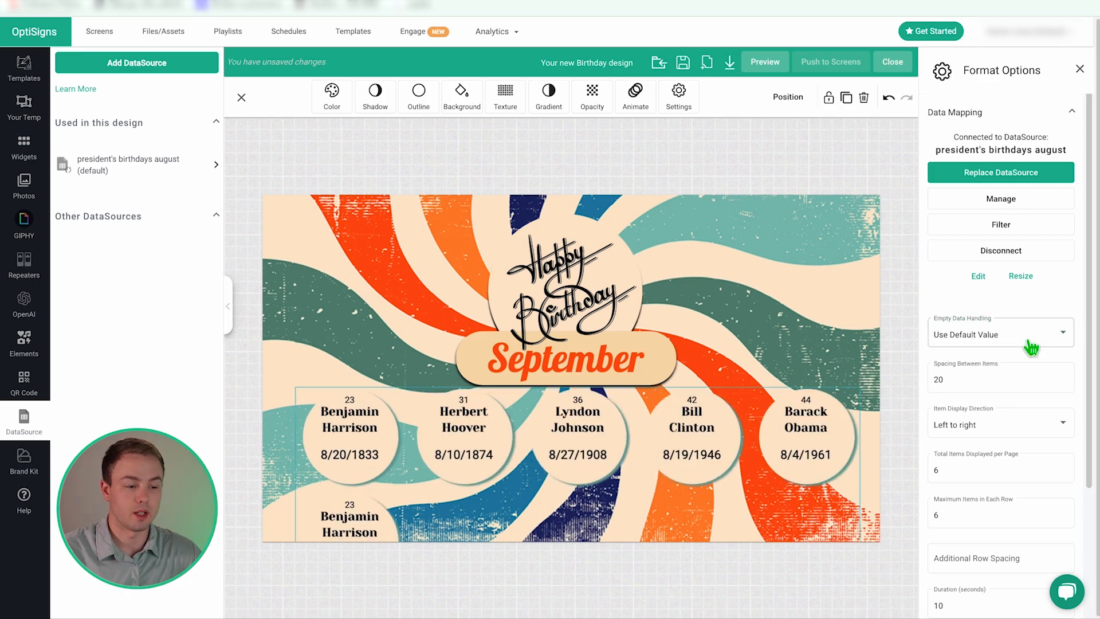
pyautogui.moveTo(1092, 321); pyautogui.dragTo(1094, 364)
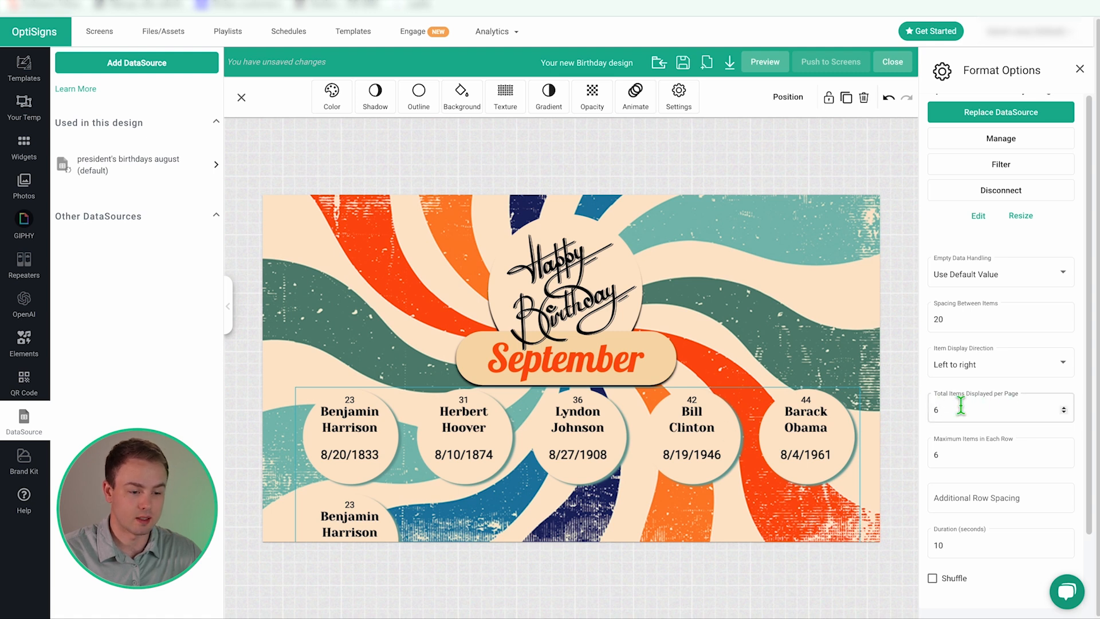
pyautogui.click(1063, 274)
pyautogui.click(980, 251)
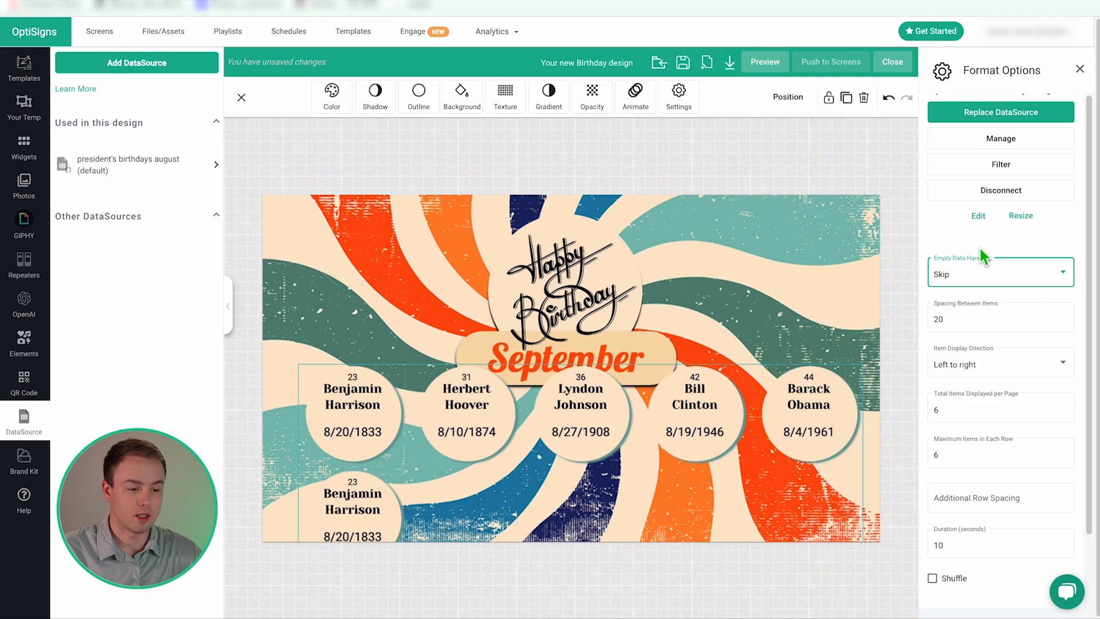
pyautogui.click(1004, 277)
pyautogui.click(985, 320)
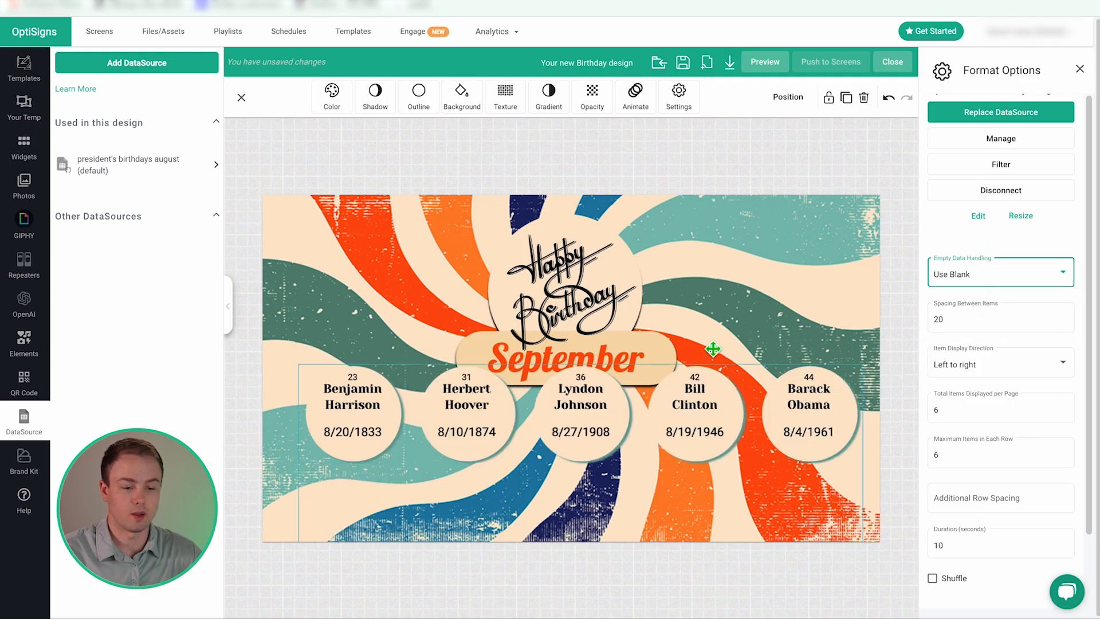
pyautogui.click(1025, 274)
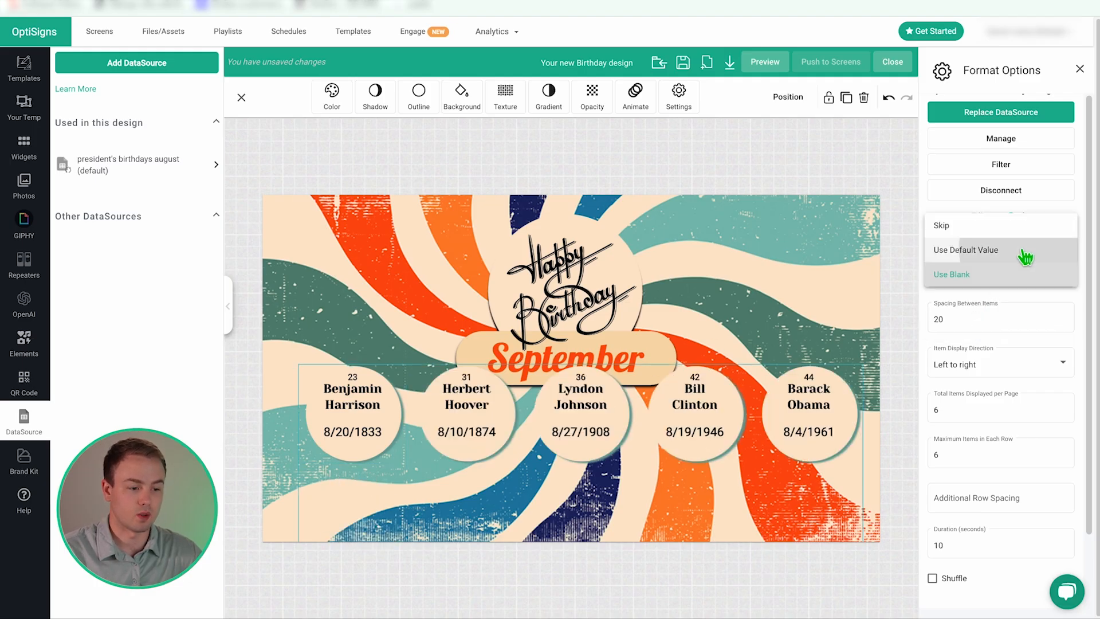
pyautogui.click(1024, 250)
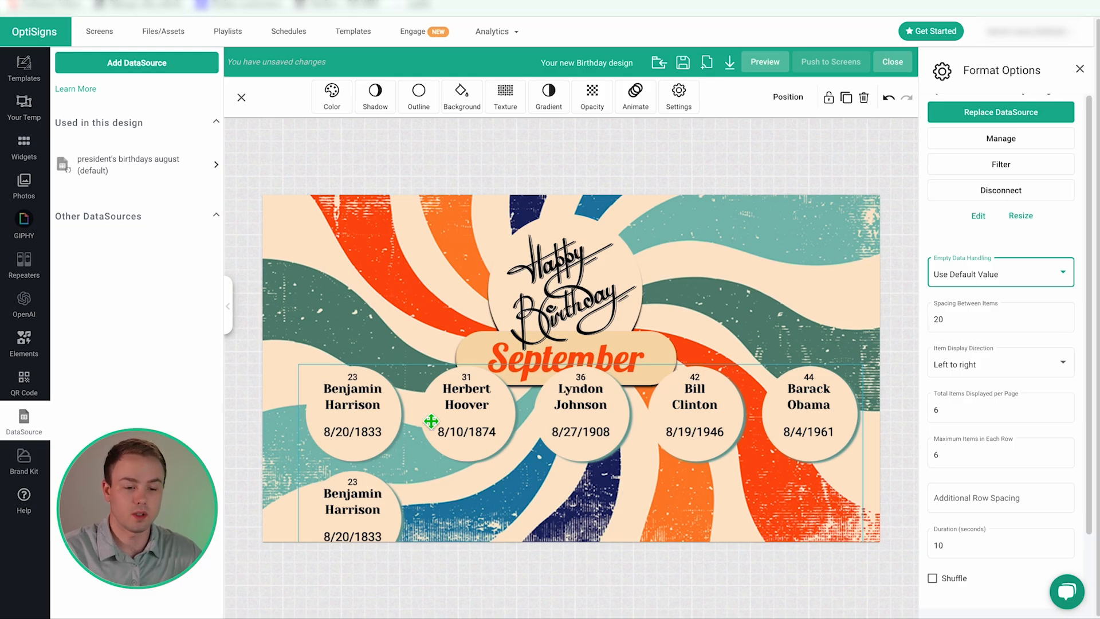
# - Show 2 items per page, centre the row under the banner, and skip empty entries
pyautogui.doubleClick(351, 421)
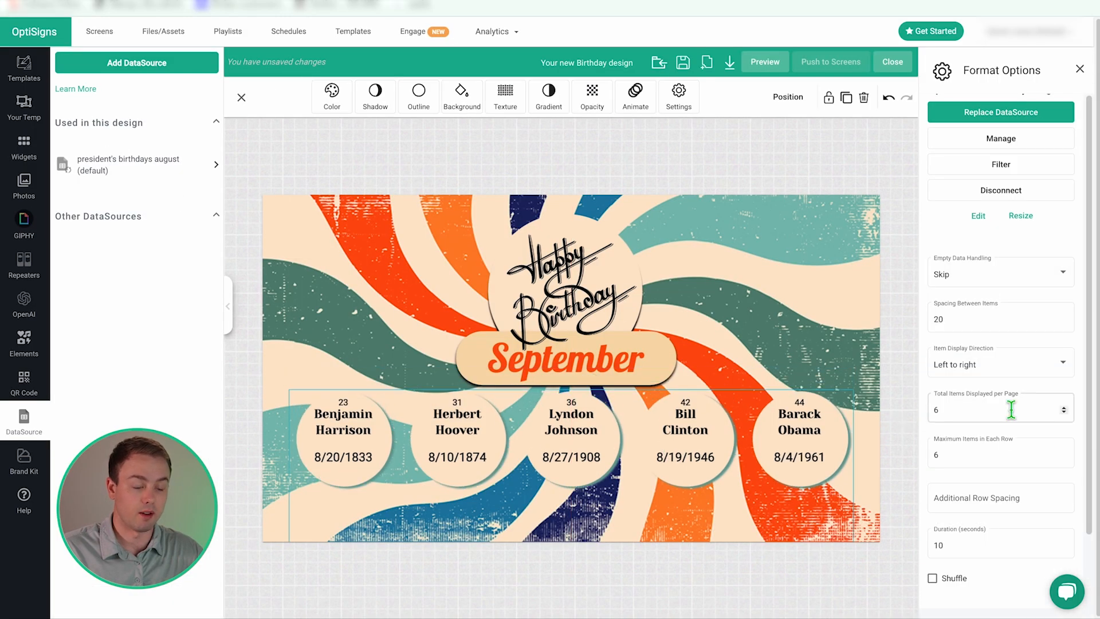
pyautogui.click(1063, 412)
pyautogui.click(1063, 411)
pyautogui.click(1064, 411)
pyautogui.click(1064, 411)
pyautogui.moveTo(458, 445); pyautogui.dragTo(623, 452)
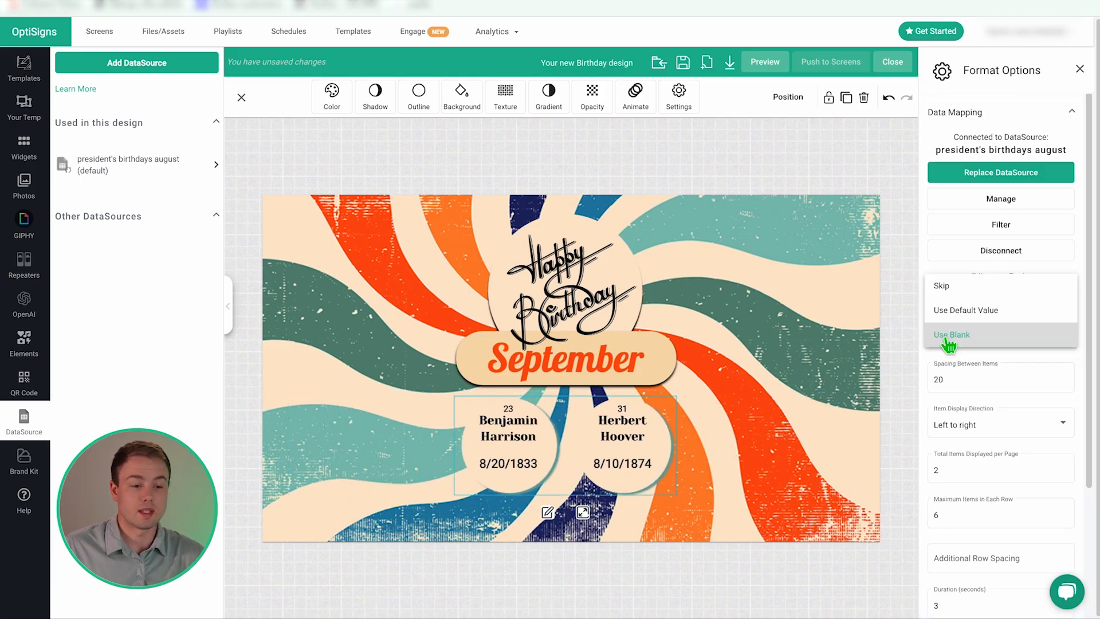
pyautogui.click(942, 286)
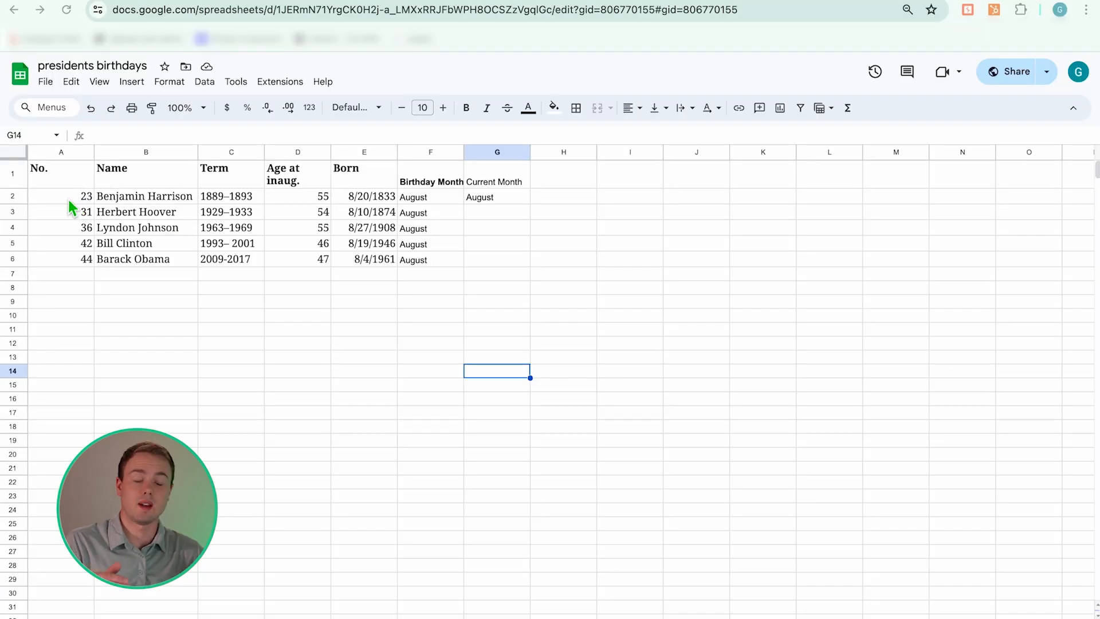
# - Clear the president data in A2:G8 of the Google Sheet
pyautogui.moveTo(67, 197); pyautogui.dragTo(511, 298)
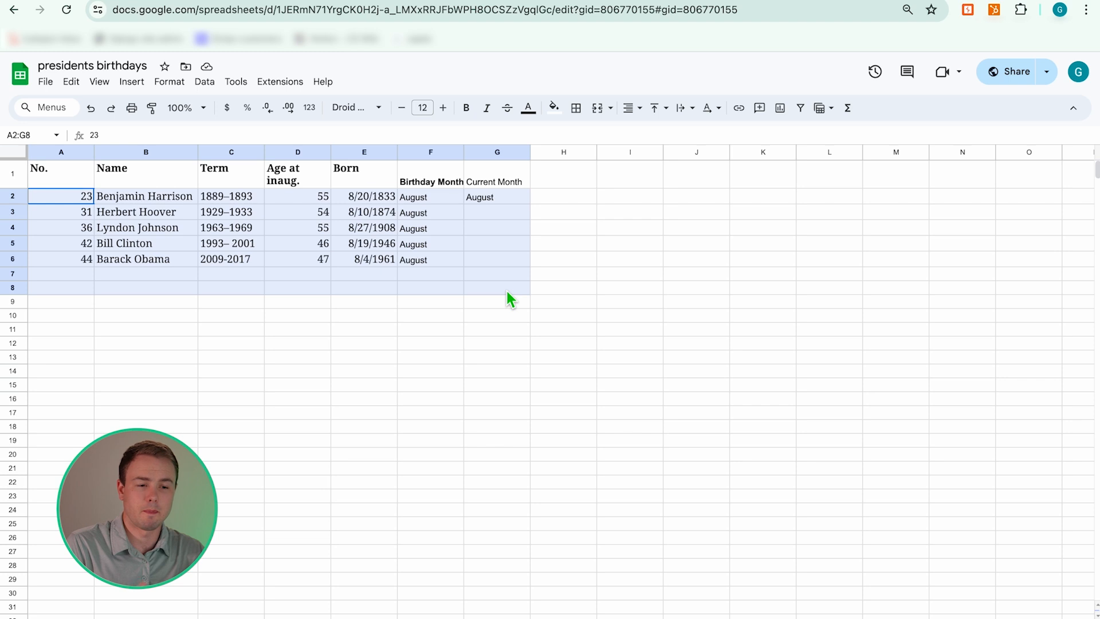
pyautogui.press('Delete')
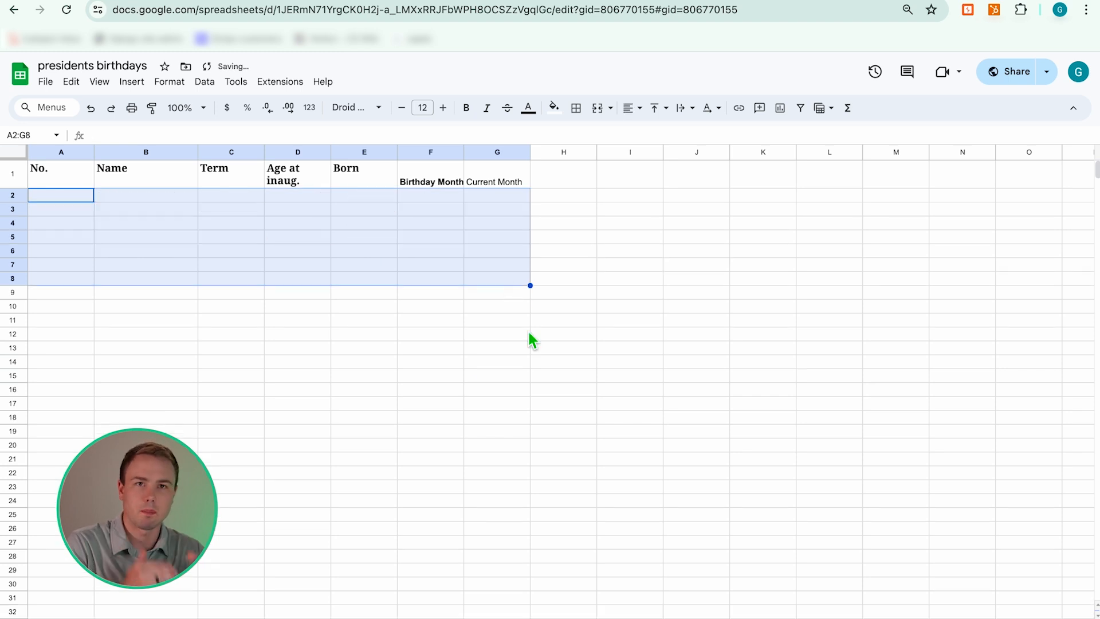
pyautogui.click(460, 376)
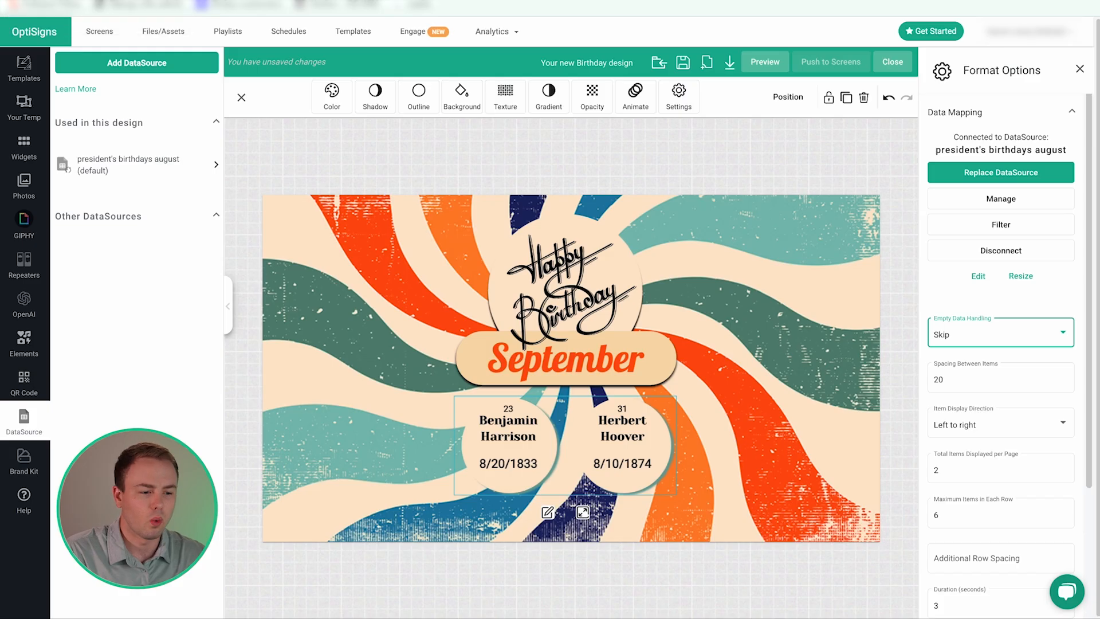
# - Set Empty Data Handling to Use Blank, then go to the playlist management page
pyautogui.click(974, 340)
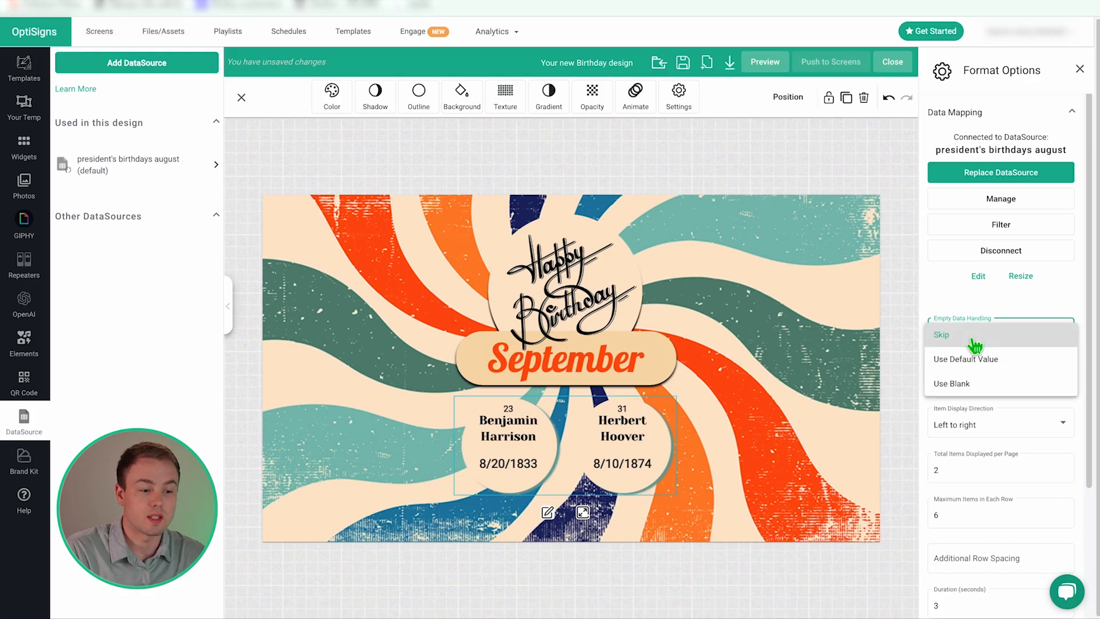
pyautogui.click(973, 386)
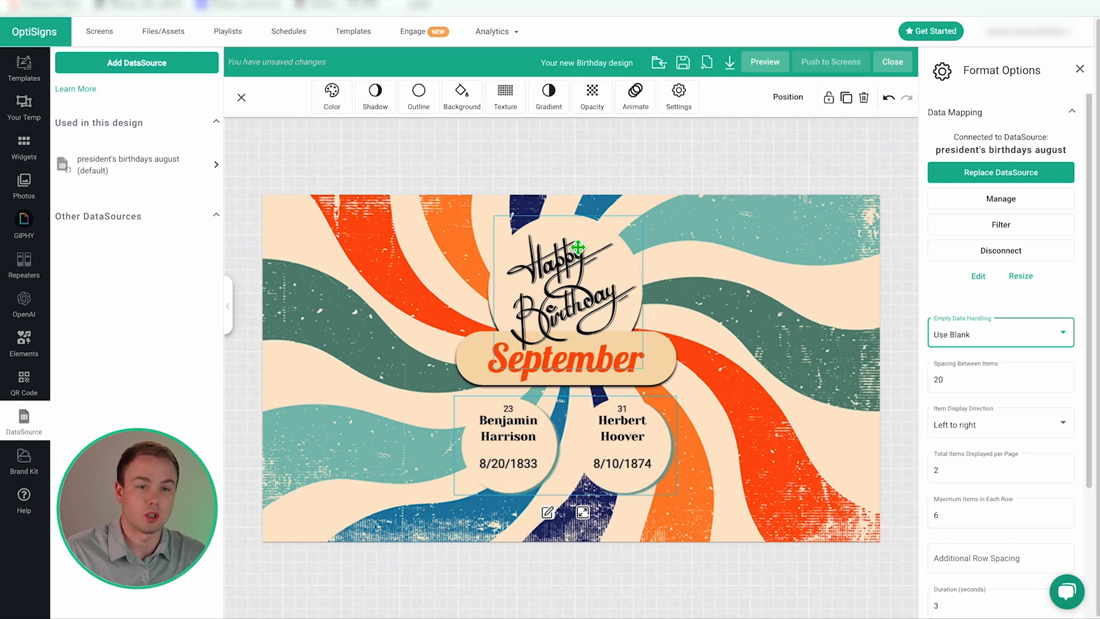
pyautogui.click(232, 40)
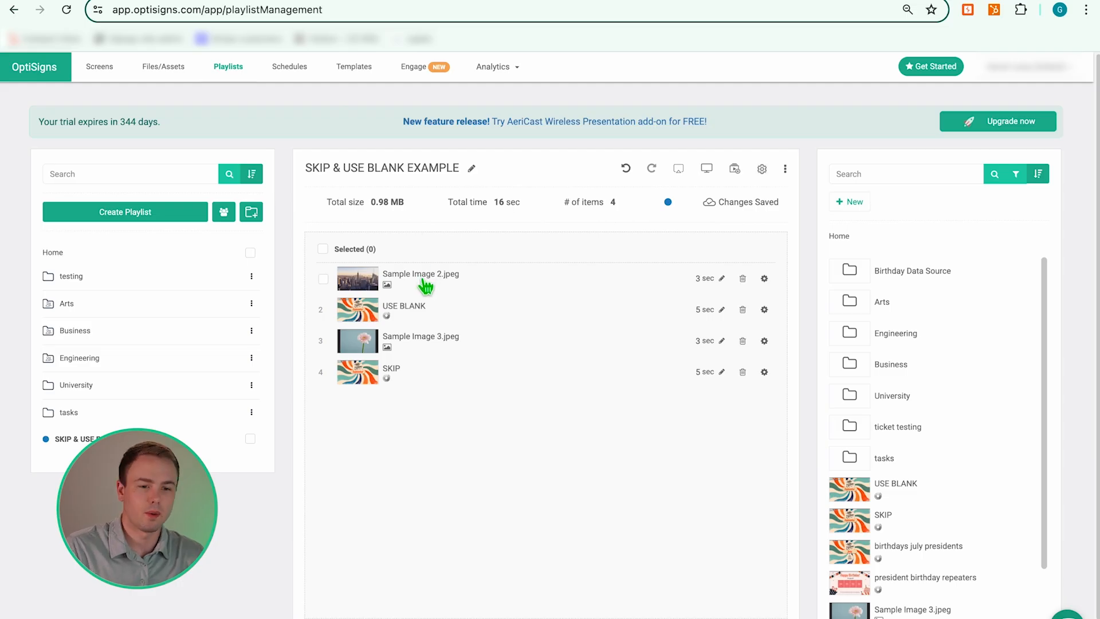
# - Review the SKIP & USE BLANK playlist, then select the Spacing Between Items field in the editor
pyautogui.moveTo(383, 324)
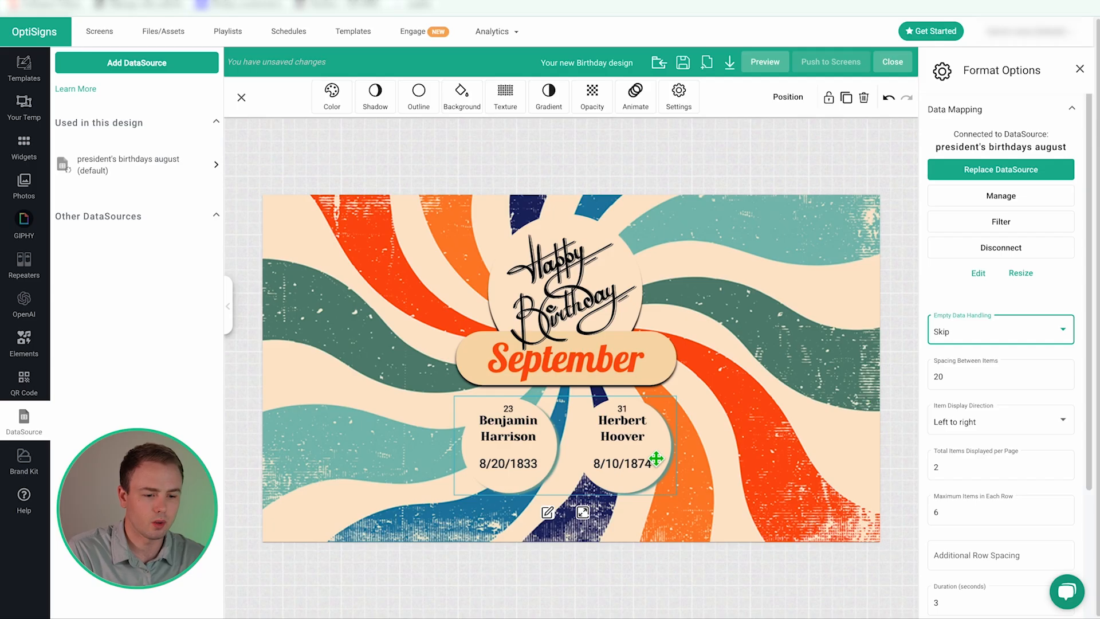
pyautogui.scroll(-1, 984, 329)
pyautogui.click(981, 333)
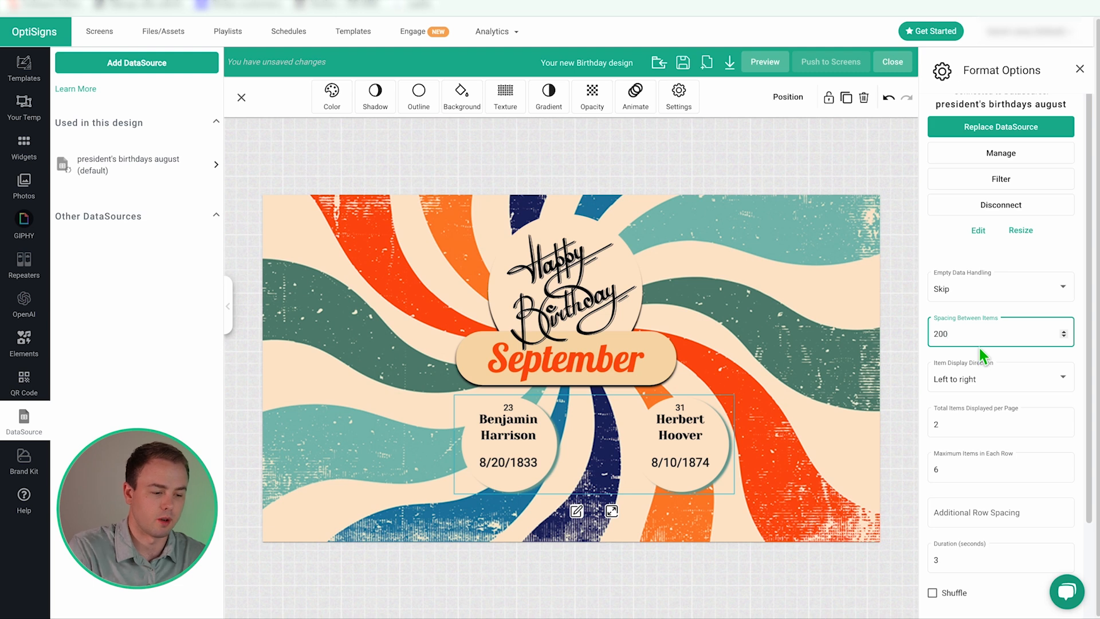
# - Set item spacing to 10 and stack the birthday items top to bottom
pyautogui.press('BackSpace')
pyautogui.write('10')
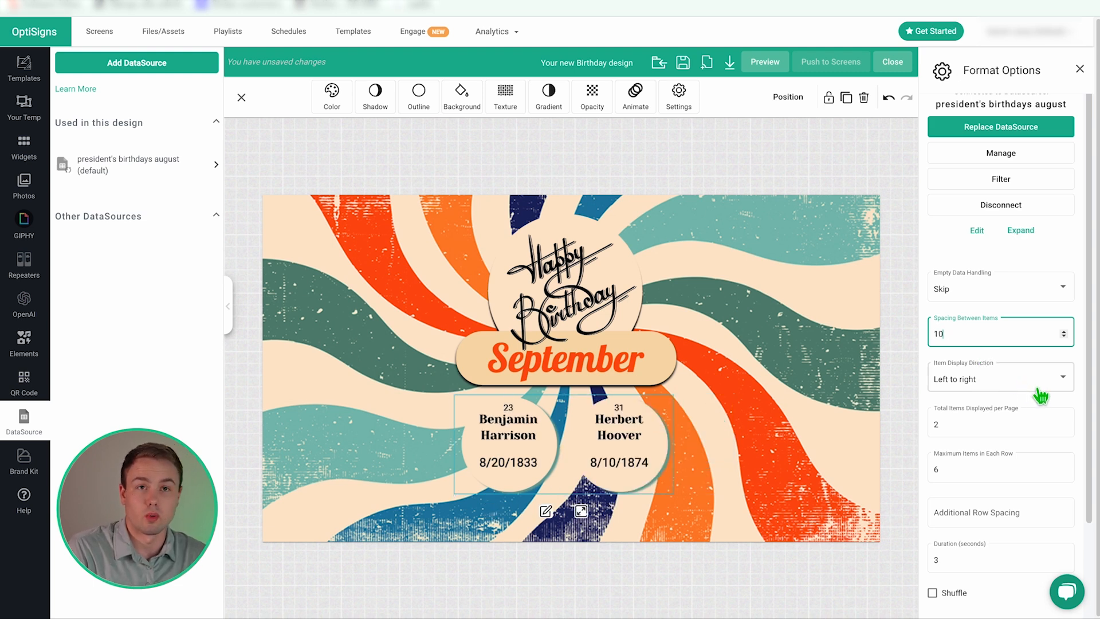
pyautogui.click(616, 434)
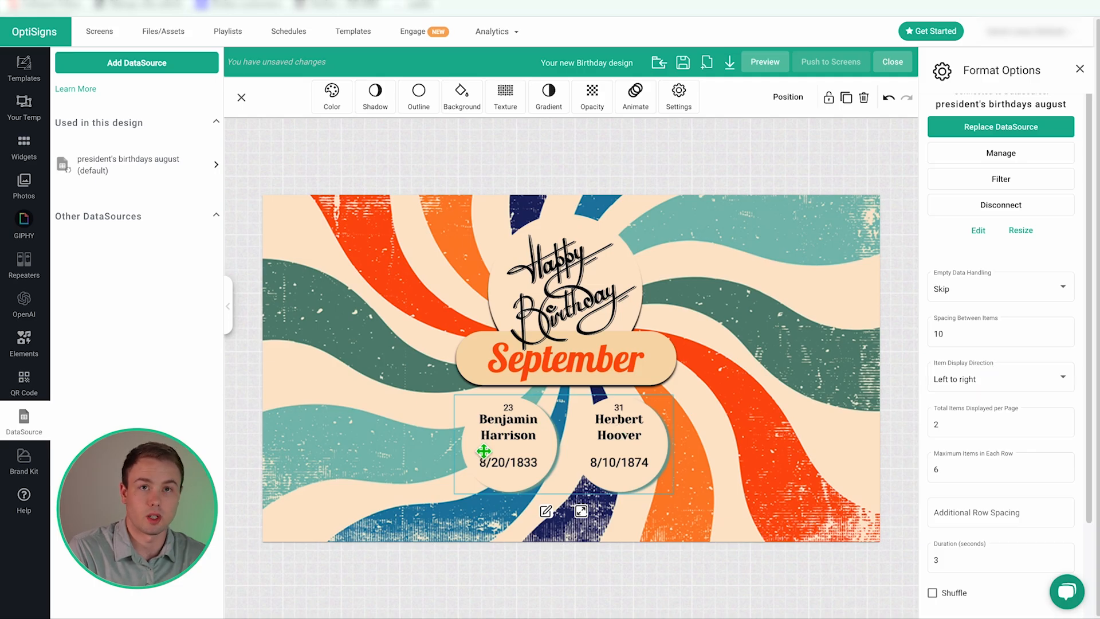
pyautogui.click(993, 379)
pyautogui.click(989, 402)
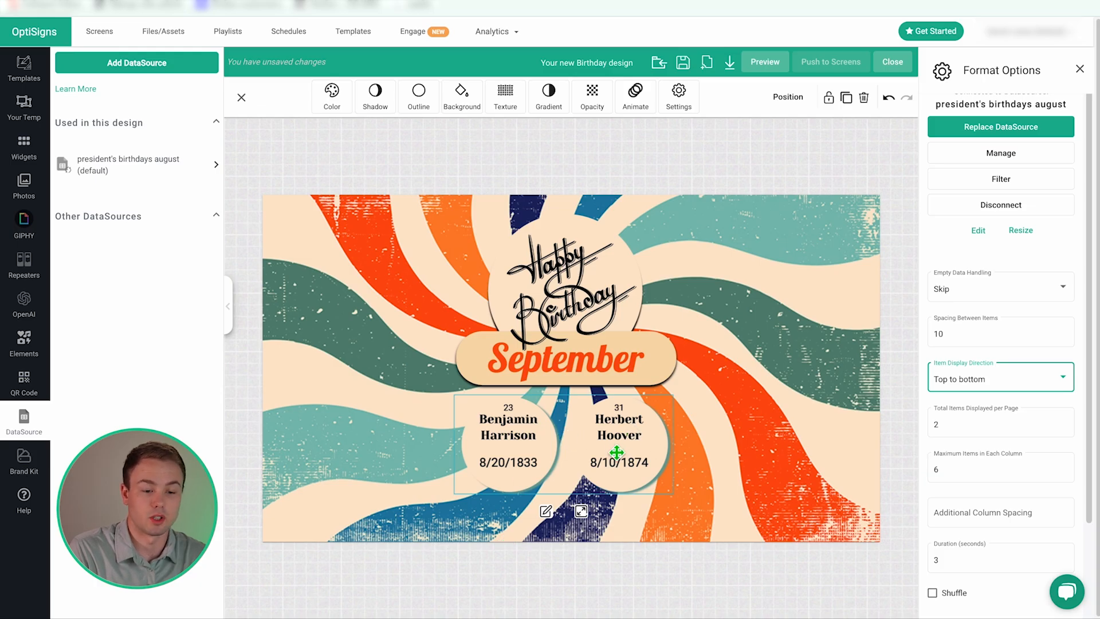
# - Move the birthday cards up-left and re-expand the repeater to show both cards
pyautogui.moveTo(622, 453); pyautogui.dragTo(493, 348)
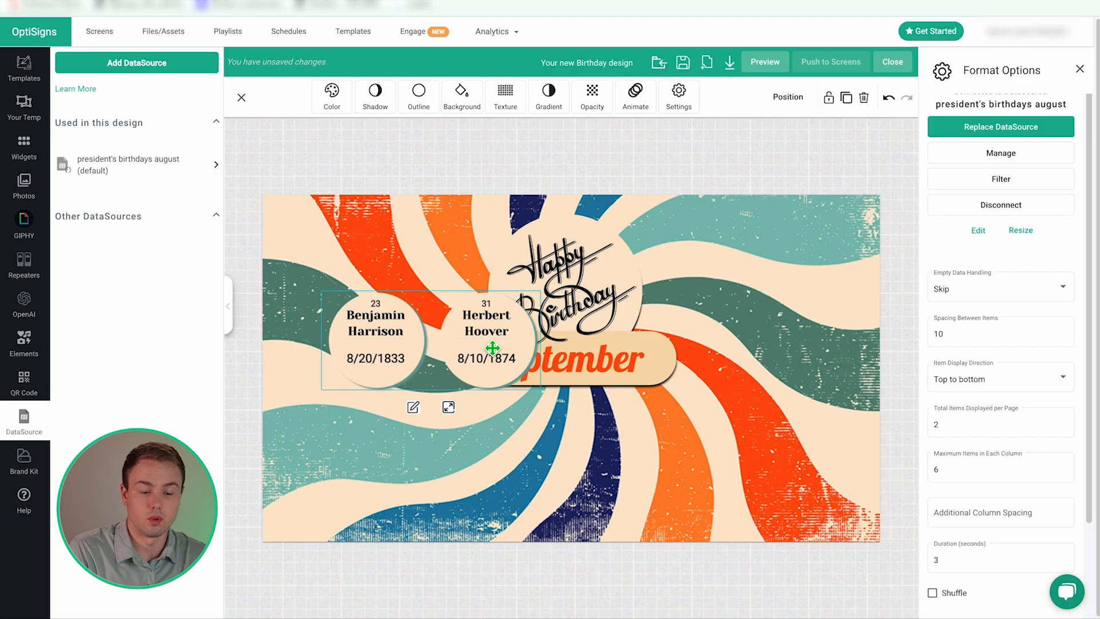
pyautogui.click(448, 407)
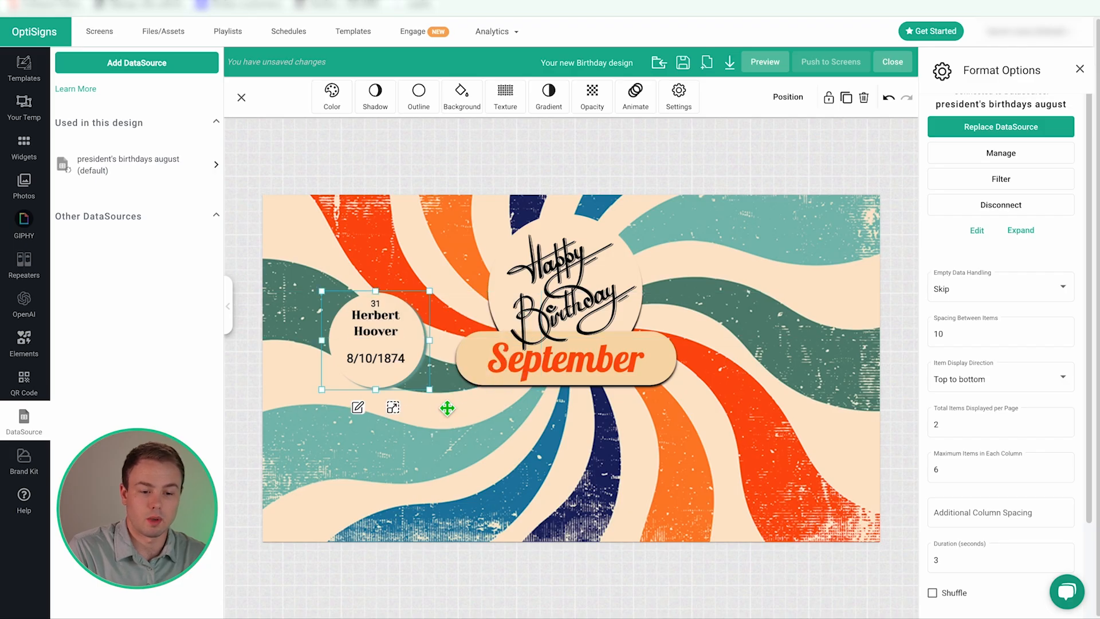
pyautogui.click(392, 407)
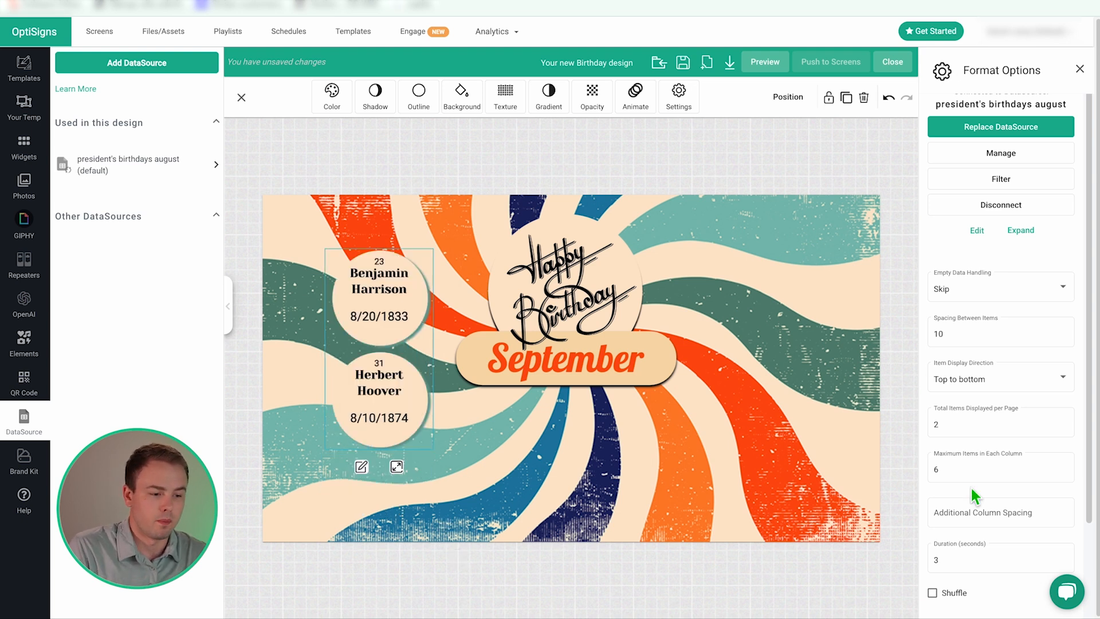
# - Adjust items per page and max items per column until three birthdays fit one row, two per column
pyautogui.click(960, 466)
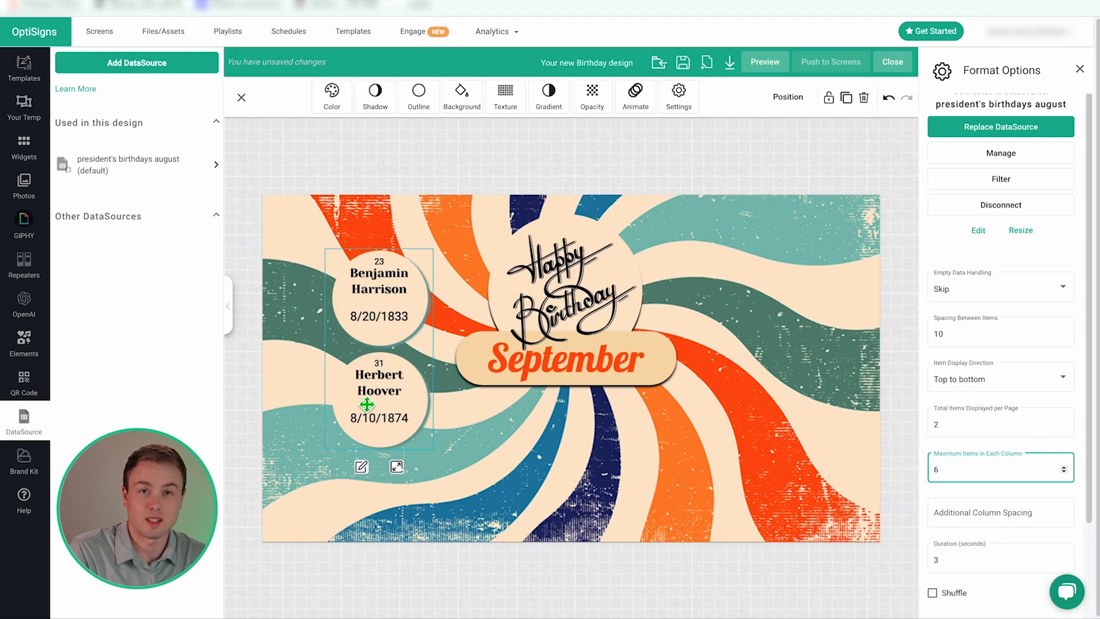
pyautogui.click(962, 433)
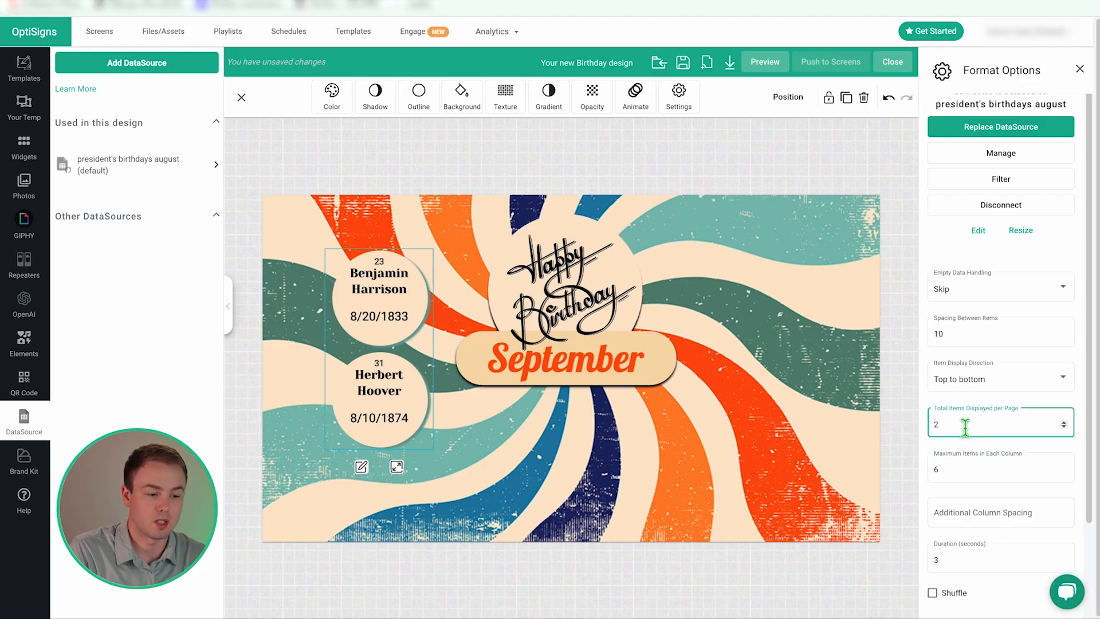
pyautogui.click(1063, 421)
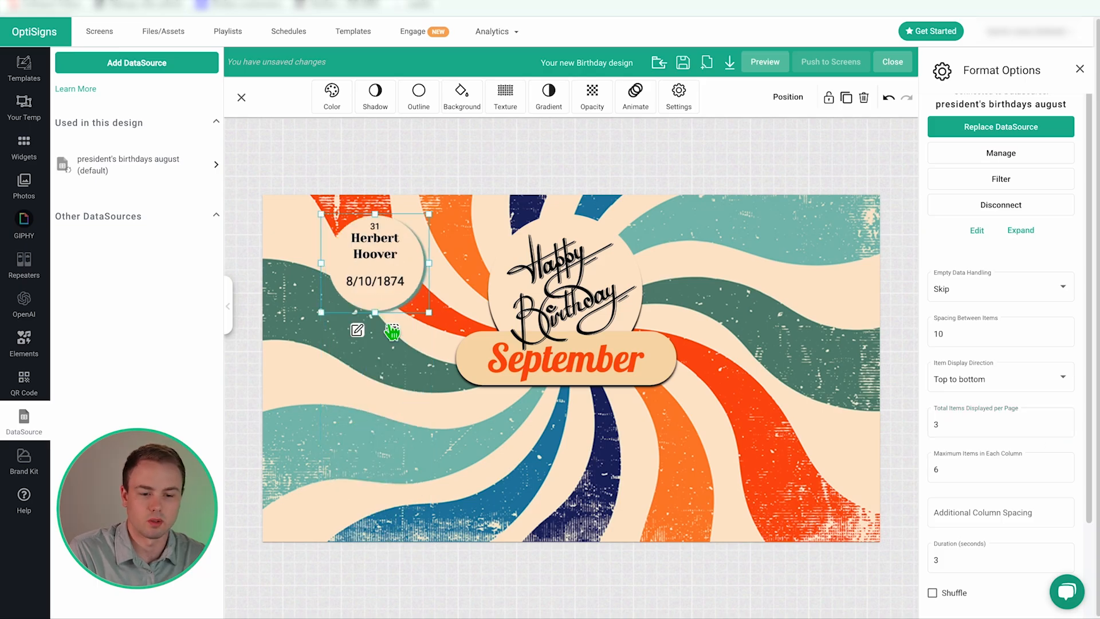
pyautogui.click(963, 473)
pyautogui.click(1062, 422)
pyautogui.click(1062, 422)
pyautogui.click(1012, 467)
pyautogui.click(1064, 428)
pyautogui.click(1063, 428)
pyautogui.click(1063, 428)
pyautogui.click(966, 470)
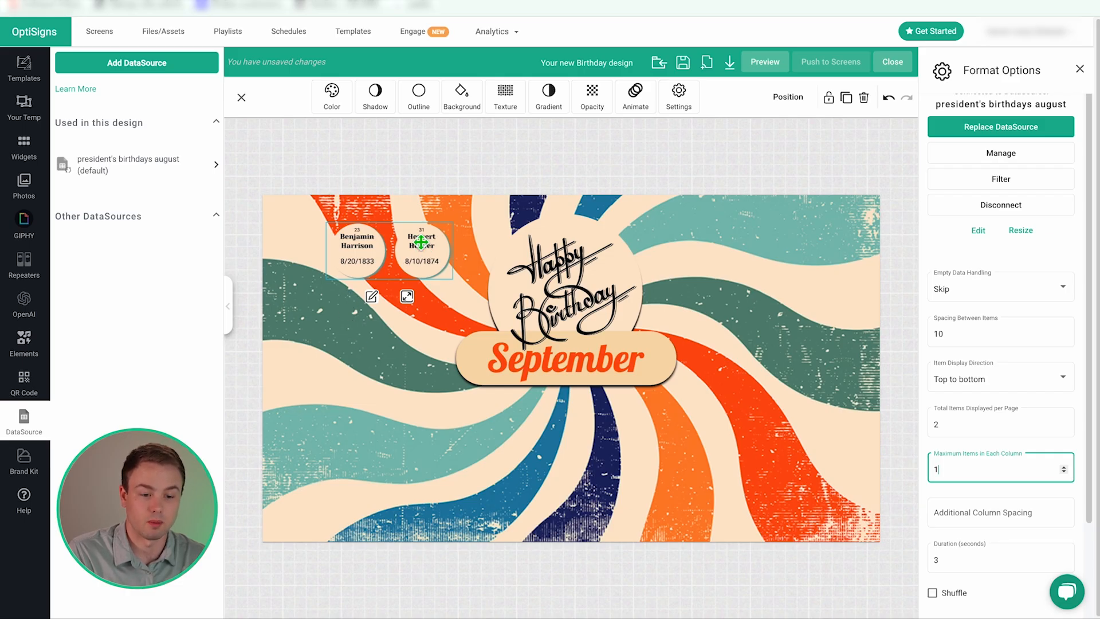
pyautogui.click(947, 421)
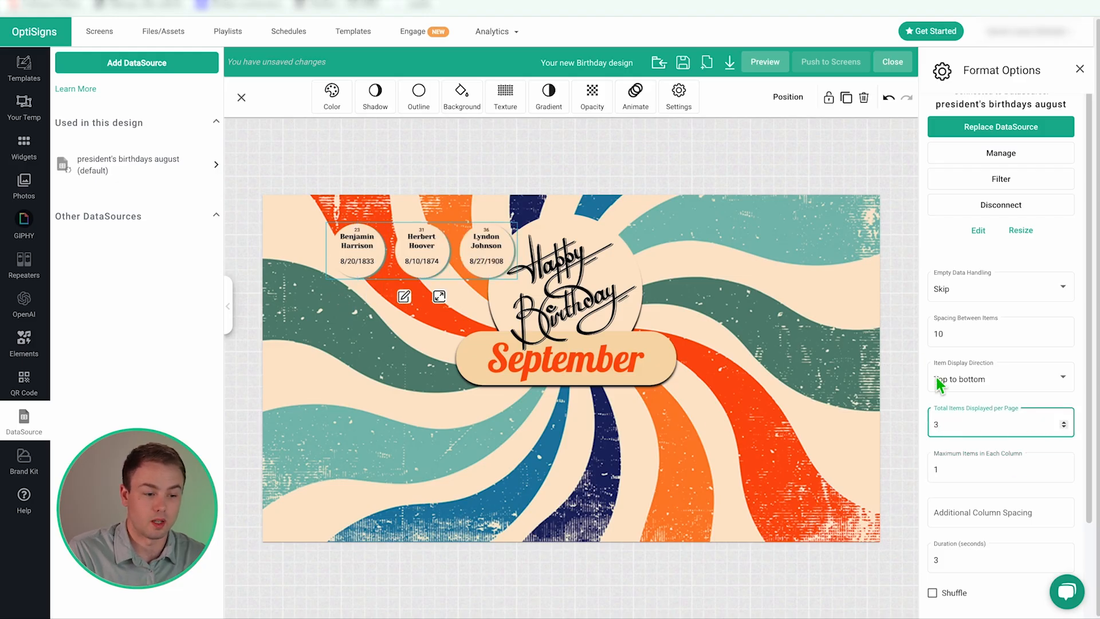
pyautogui.click(995, 469)
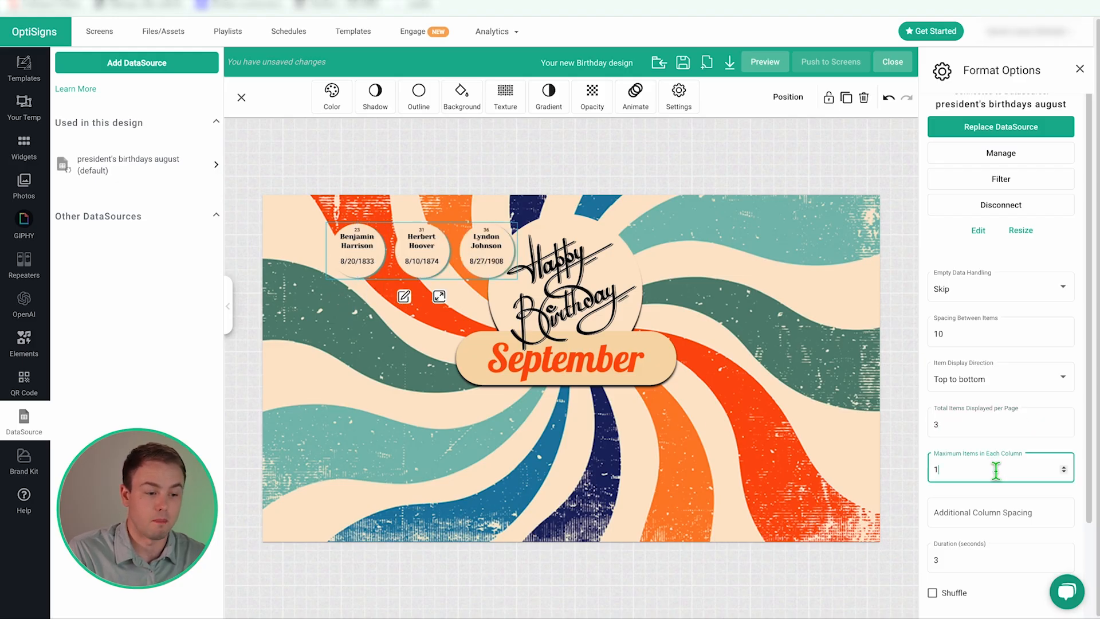
pyautogui.click(1063, 467)
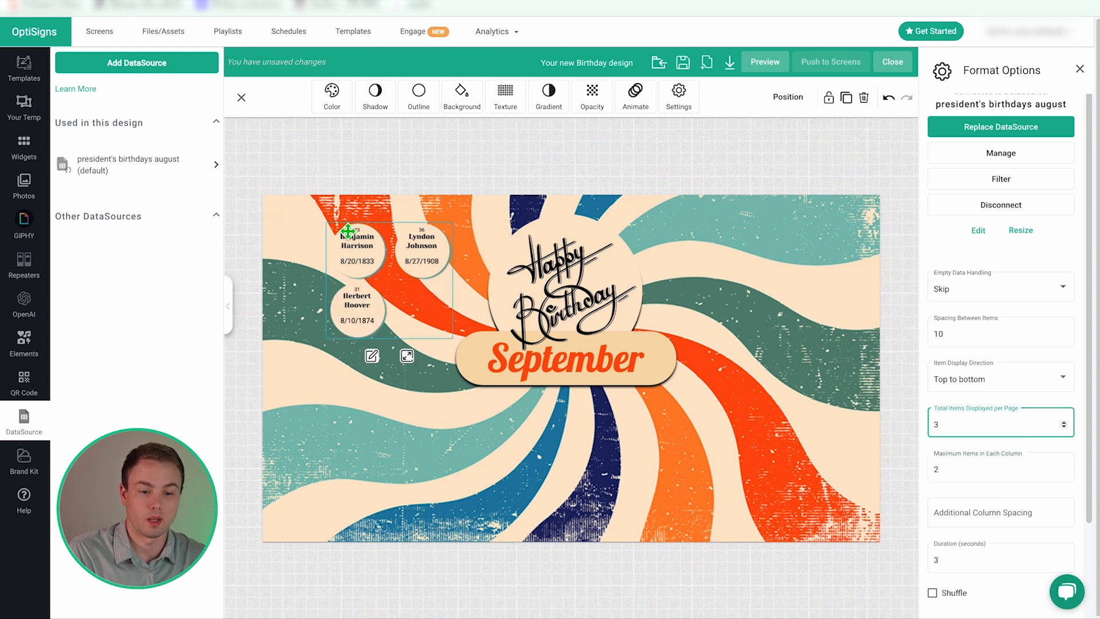
# - Move the circles below the September banner, lay them out left to right, and set row spacing 0
pyautogui.moveTo(358, 258); pyautogui.dragTo(471, 431)
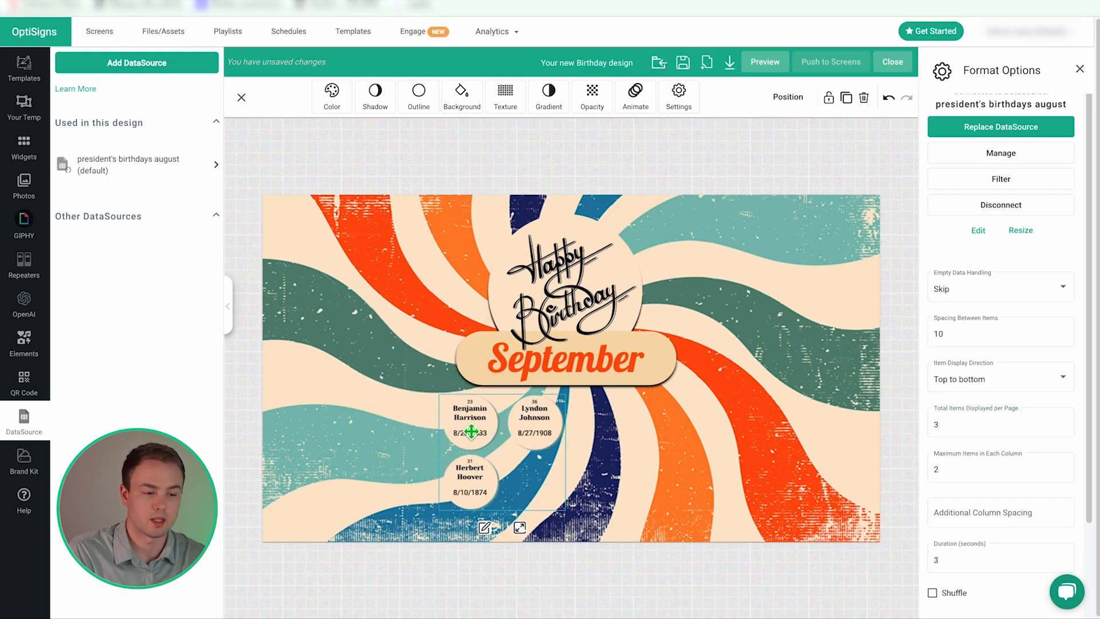
pyautogui.click(1039, 388)
pyautogui.click(1030, 359)
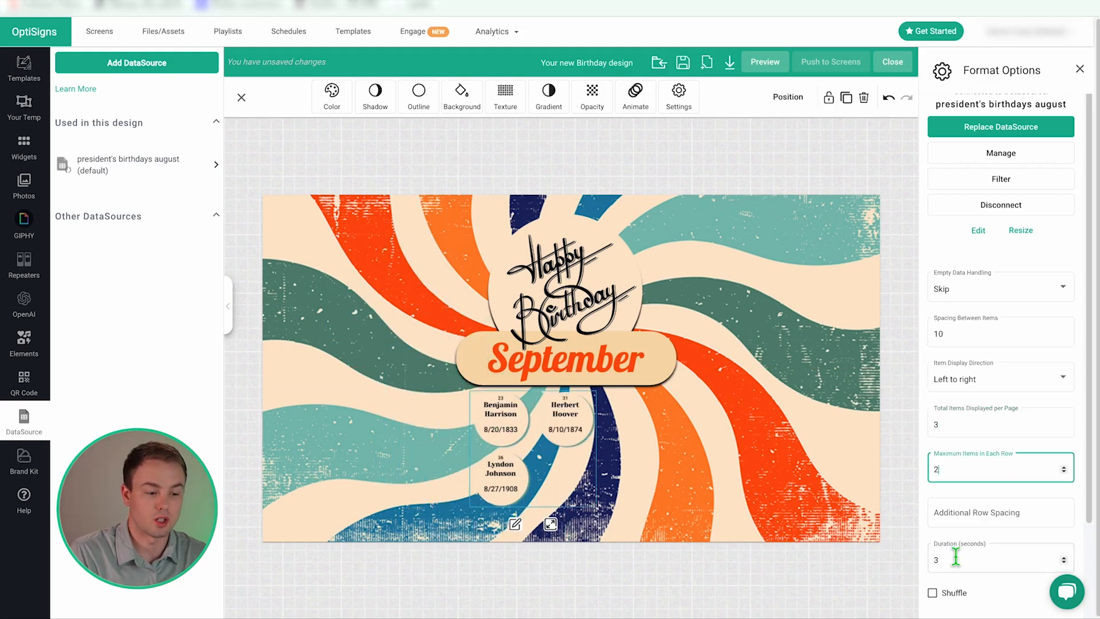
pyautogui.click(973, 517)
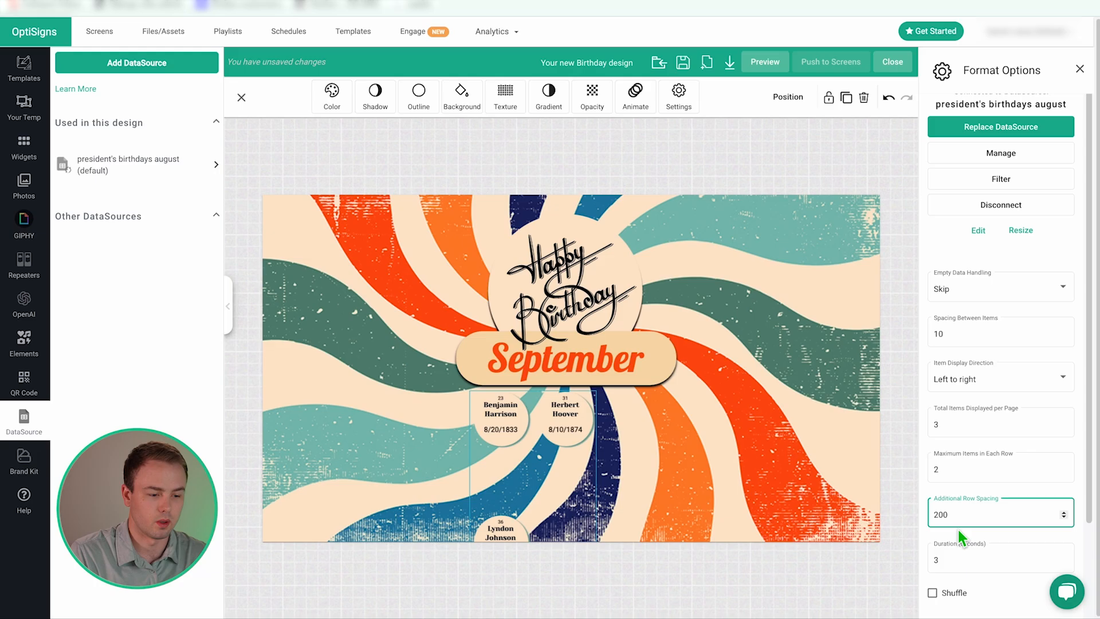
pyautogui.write('0')
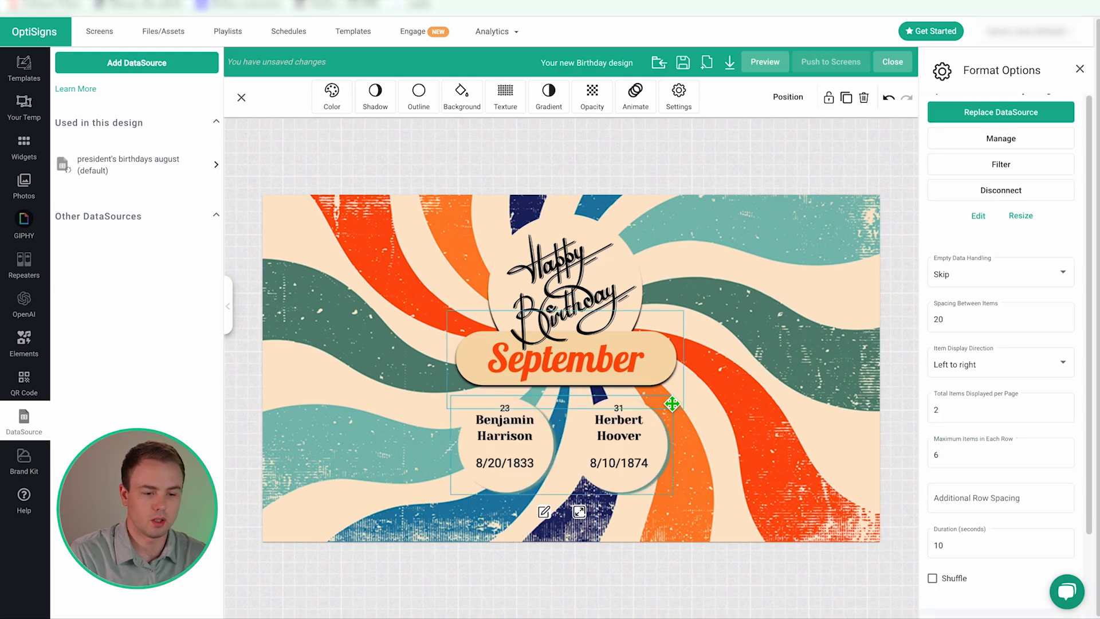
pyautogui.moveTo(607, 462); pyautogui.dragTo(614, 462)
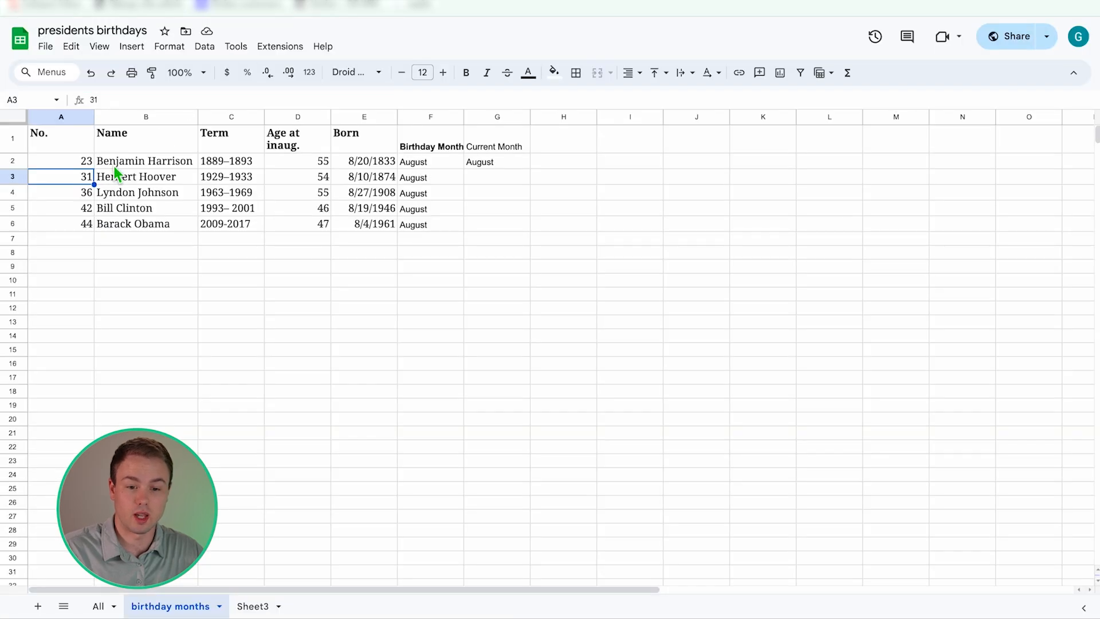
pyautogui.click(115, 166)
pyautogui.click(123, 178)
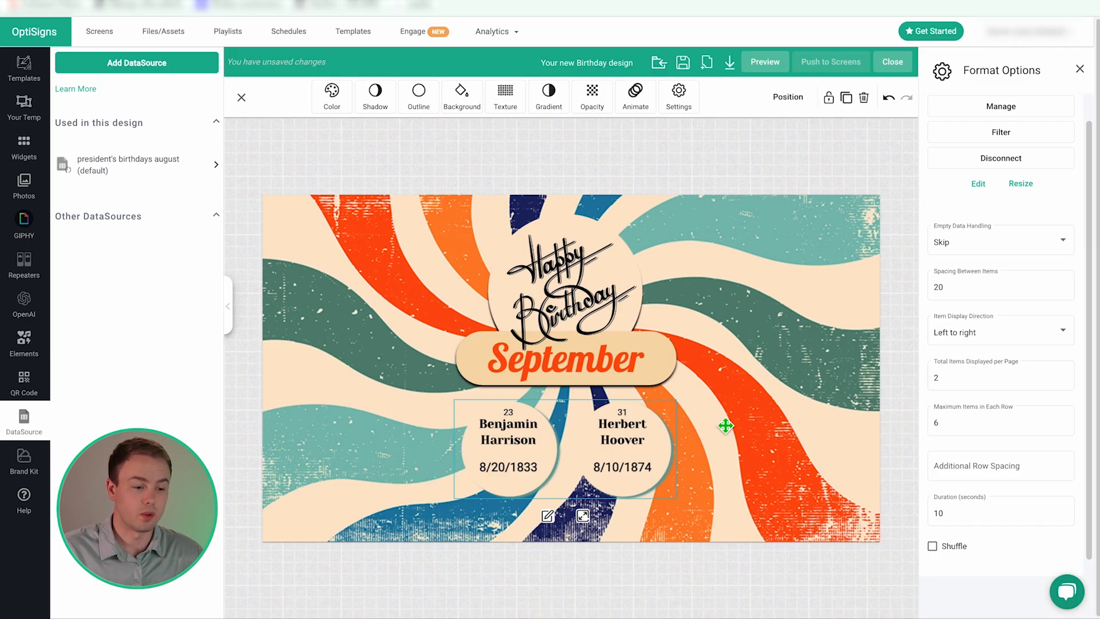
# - Change the page Duration to 3 seconds, then watch the pages cycle in a full-screen preview
pyautogui.click(951, 511)
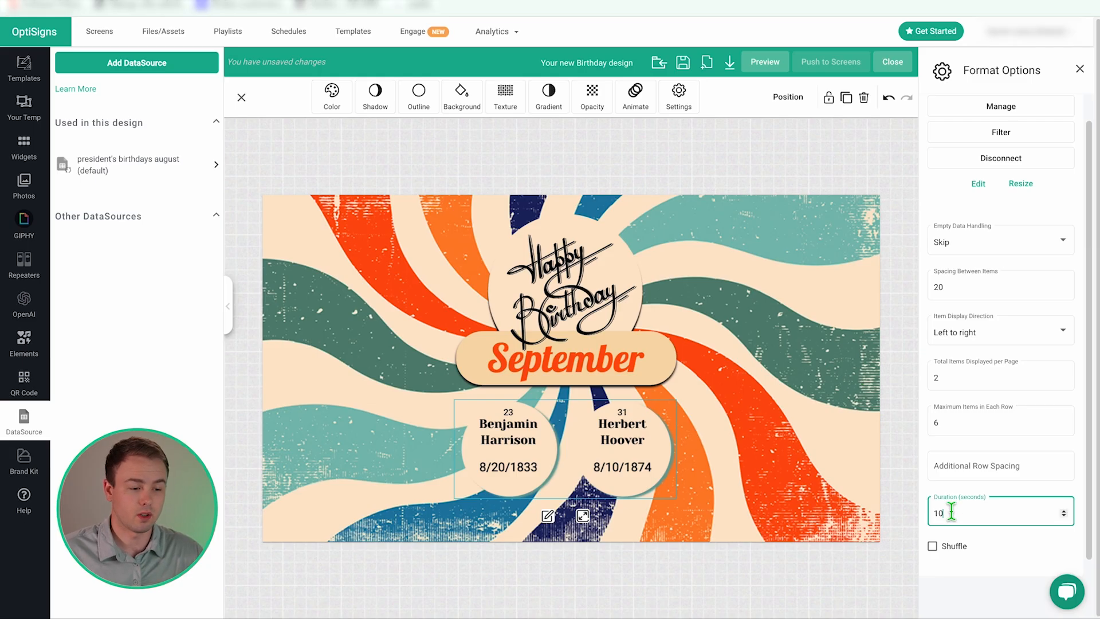
pyautogui.press('BackSpace')
pyautogui.press('BackSpace')
pyautogui.write('3')
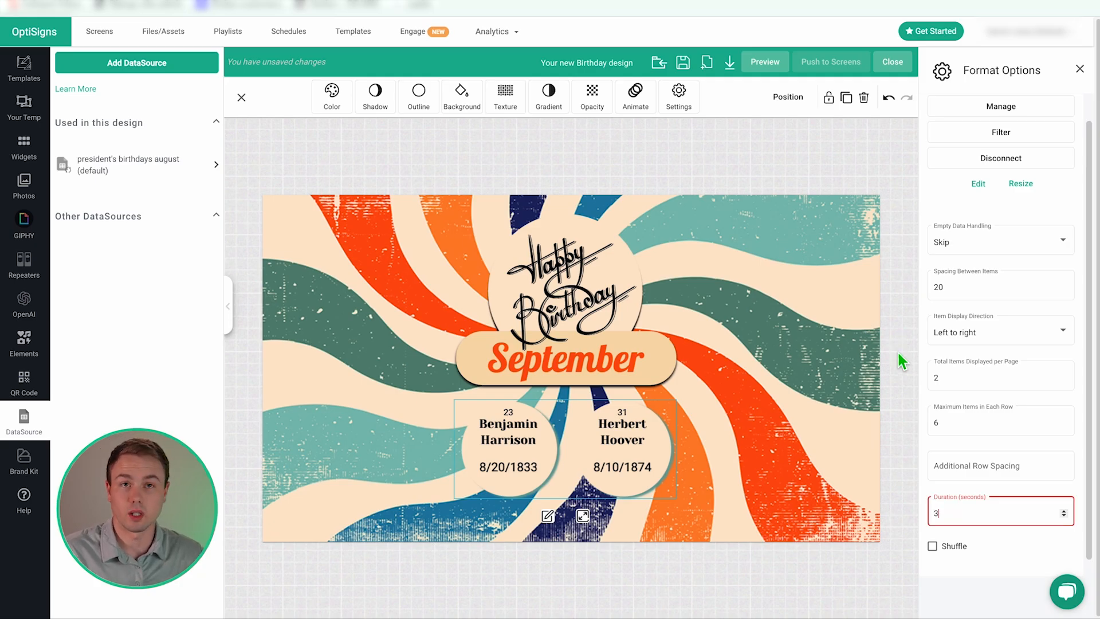
pyautogui.click(906, 478)
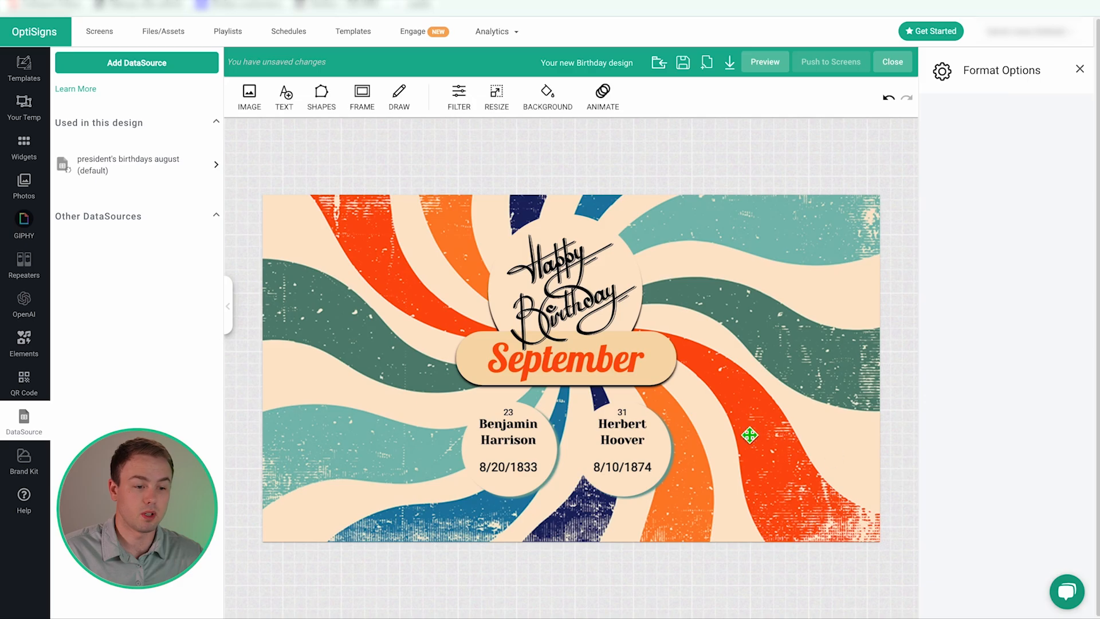
pyautogui.click(765, 61)
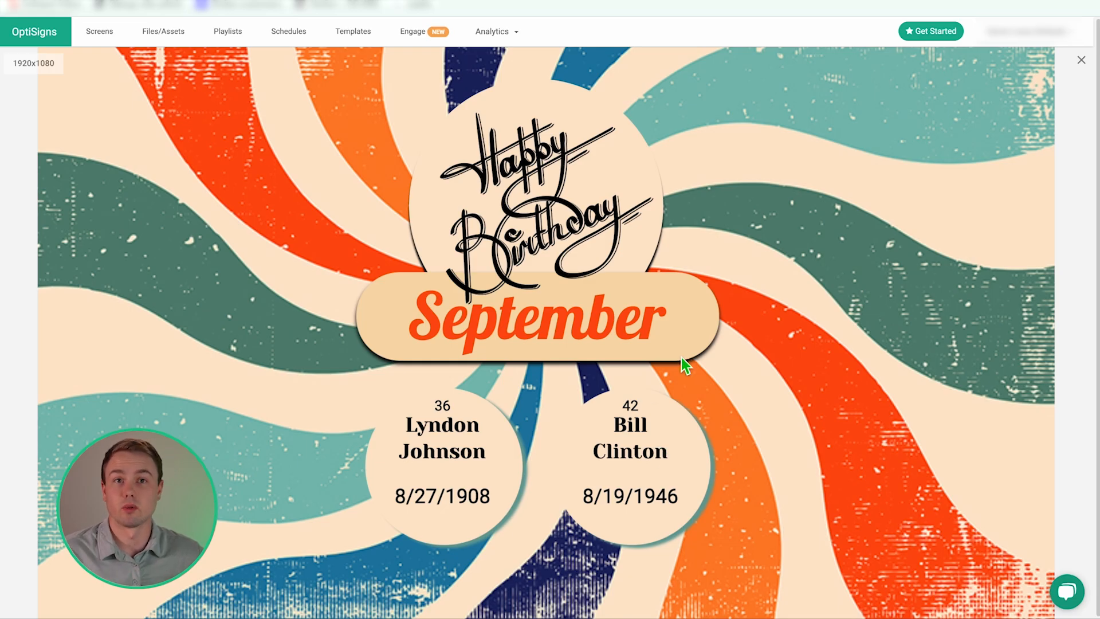
pyautogui.click(1081, 61)
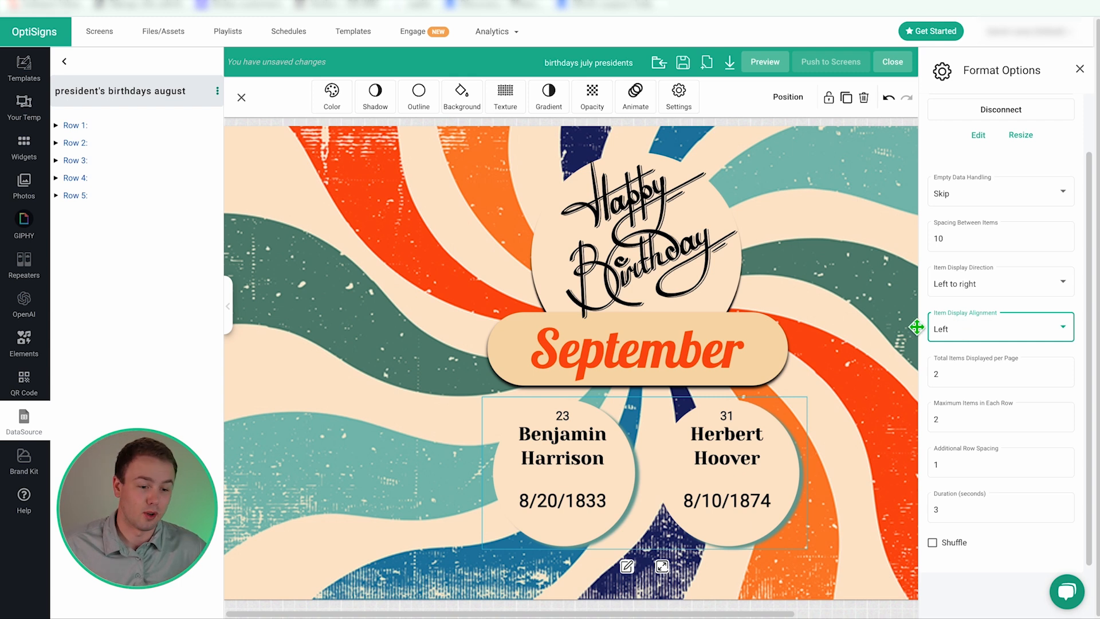
# - Try Center item alignment and check it in a full-screen preview
pyautogui.click(970, 334)
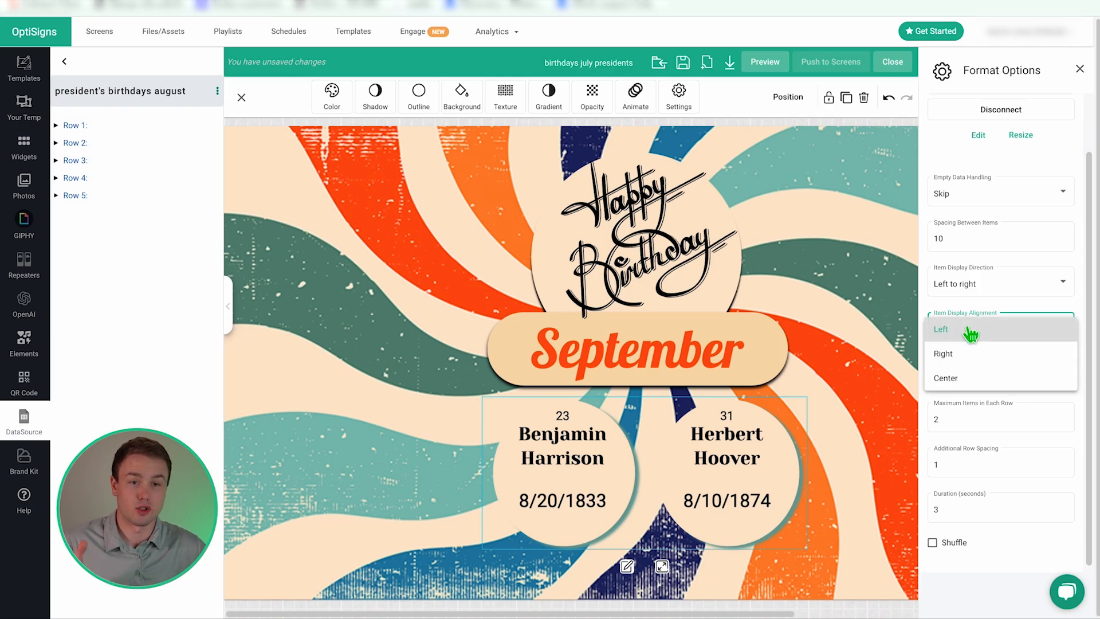
pyautogui.click(642, 438)
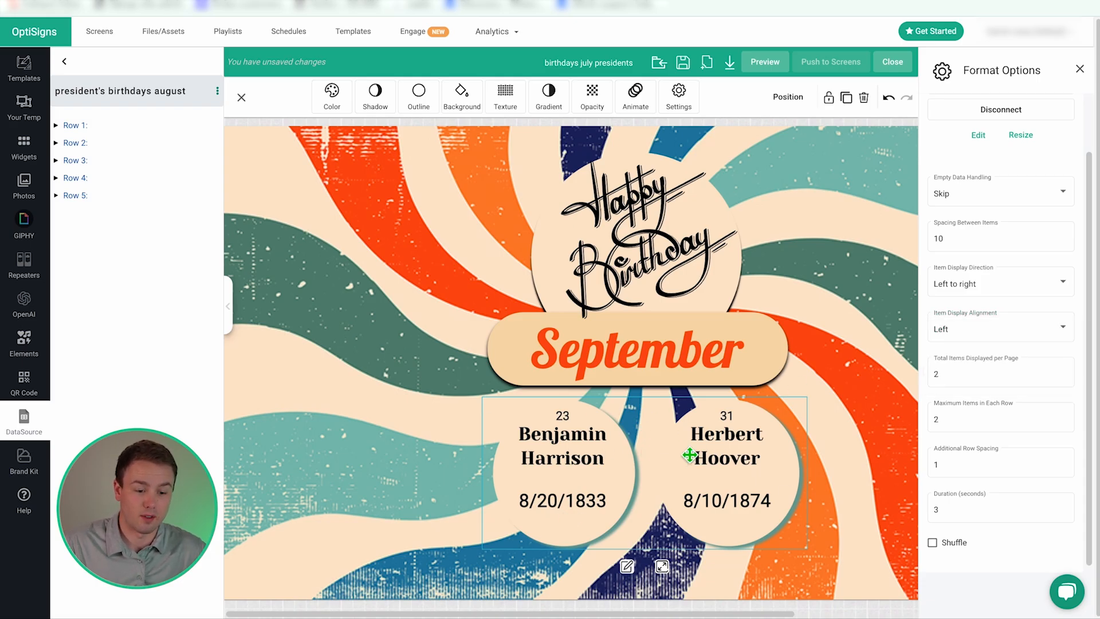
pyautogui.click(974, 332)
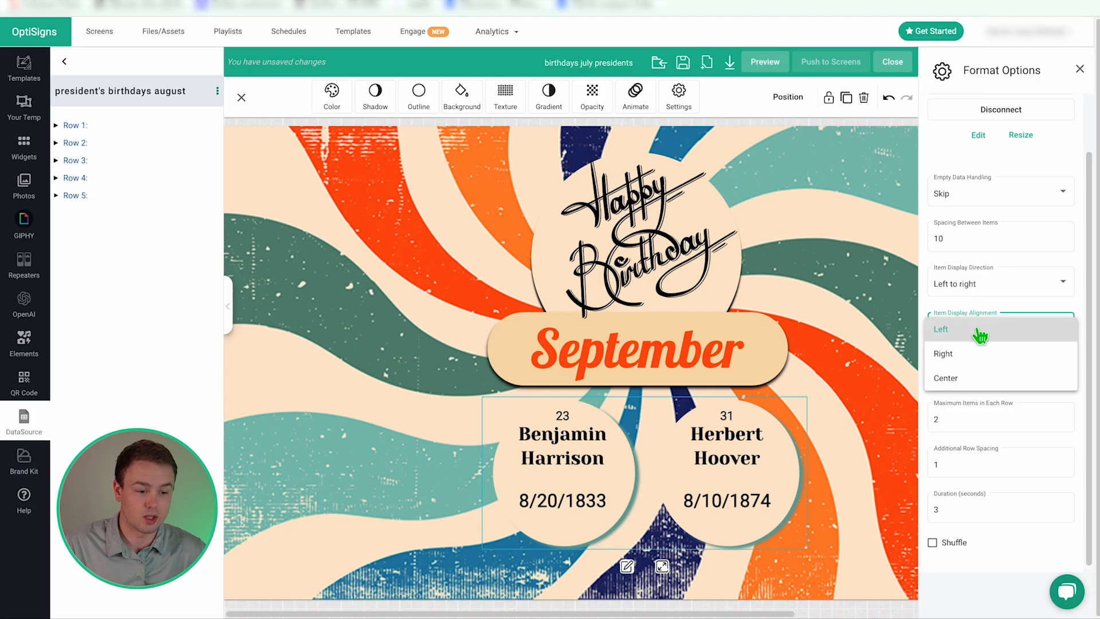
pyautogui.click(974, 380)
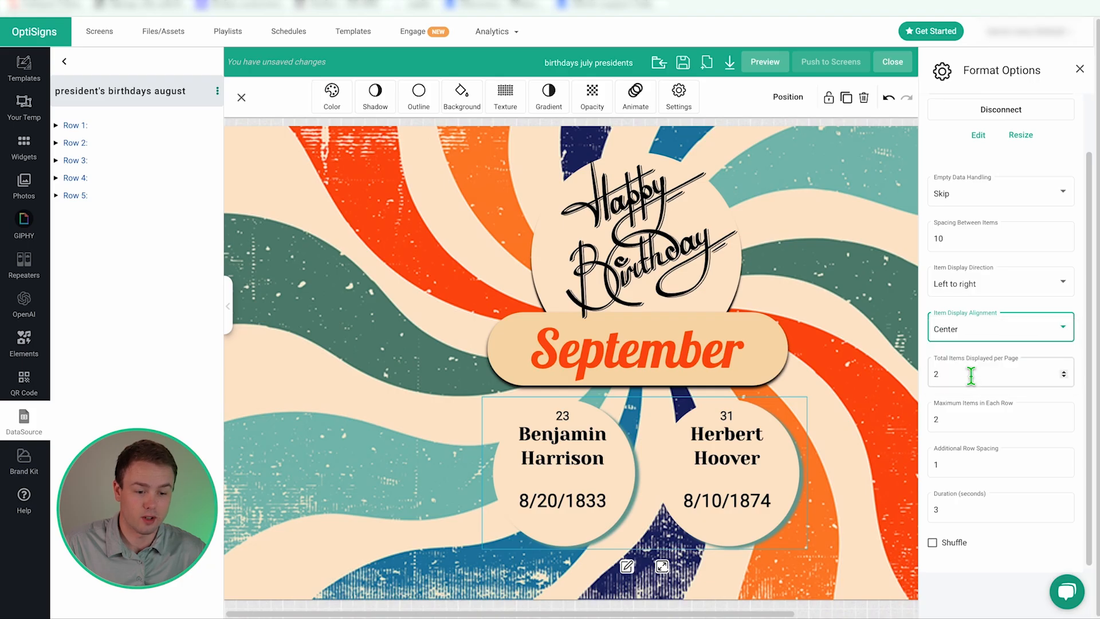
pyautogui.click(756, 64)
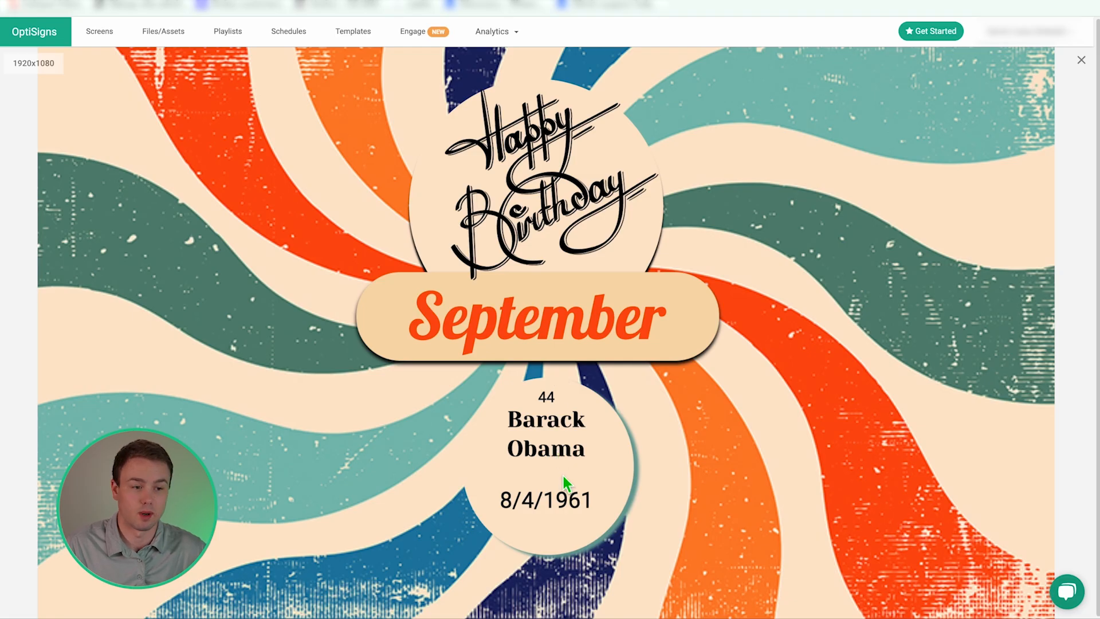
pyautogui.click(1080, 60)
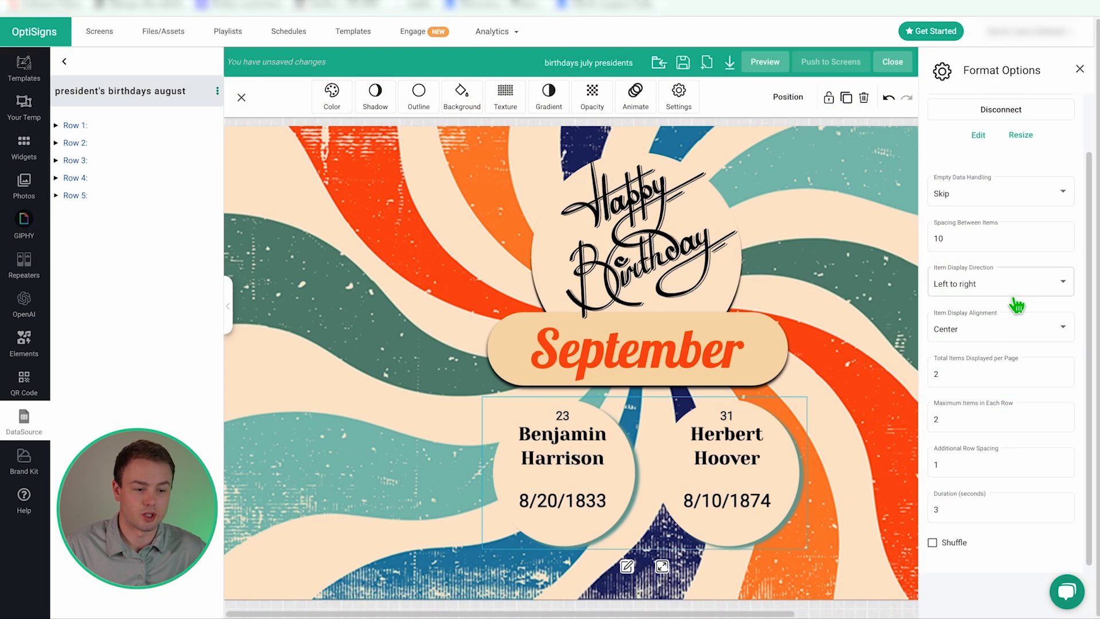
# - Switch item alignment to Right and preview the lone Obama circle
pyautogui.click(1000, 338)
pyautogui.click(970, 304)
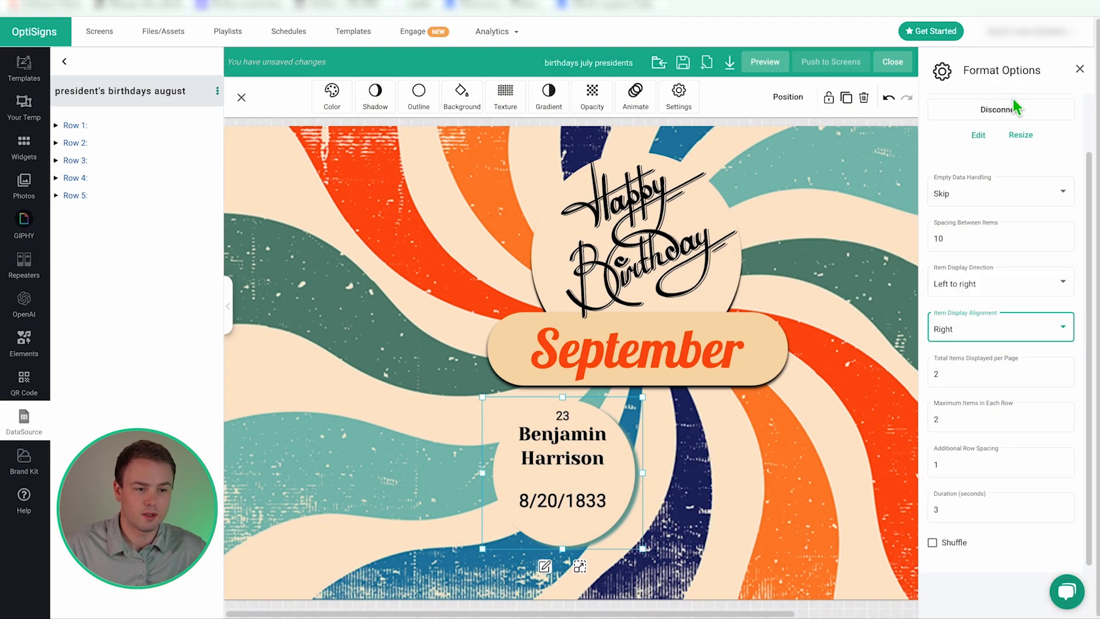
pyautogui.click(766, 63)
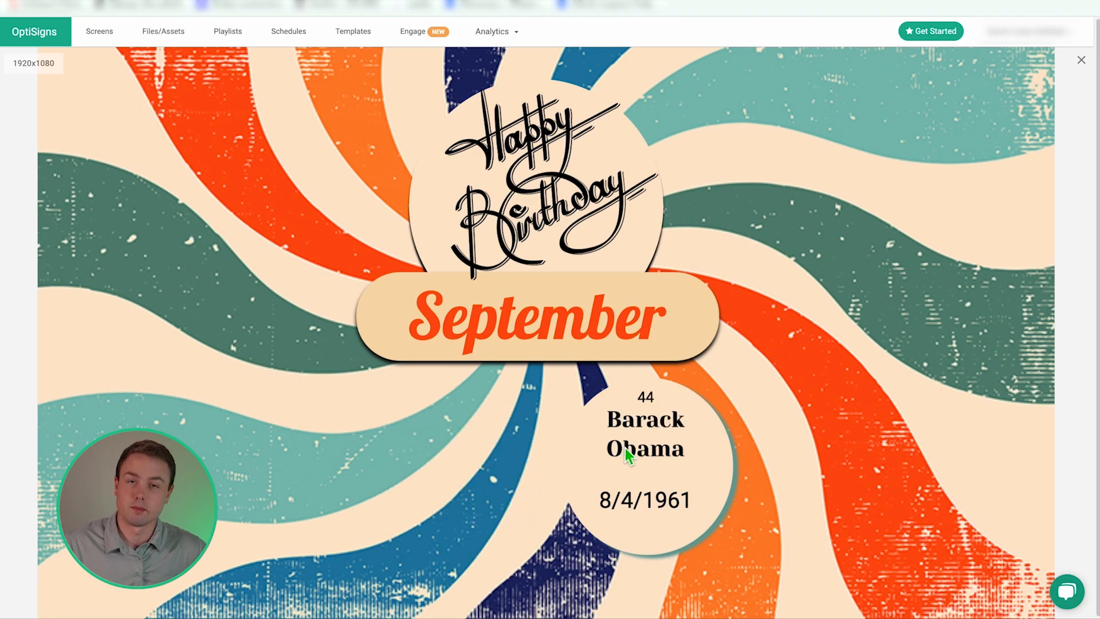
pyautogui.click(1081, 60)
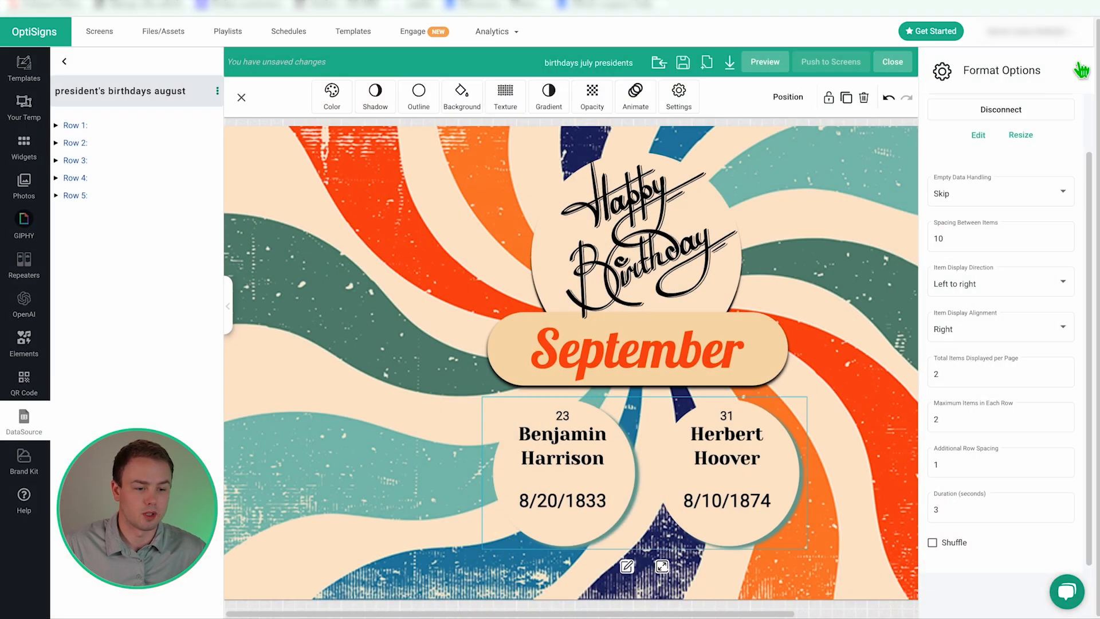
pyautogui.click(590, 453)
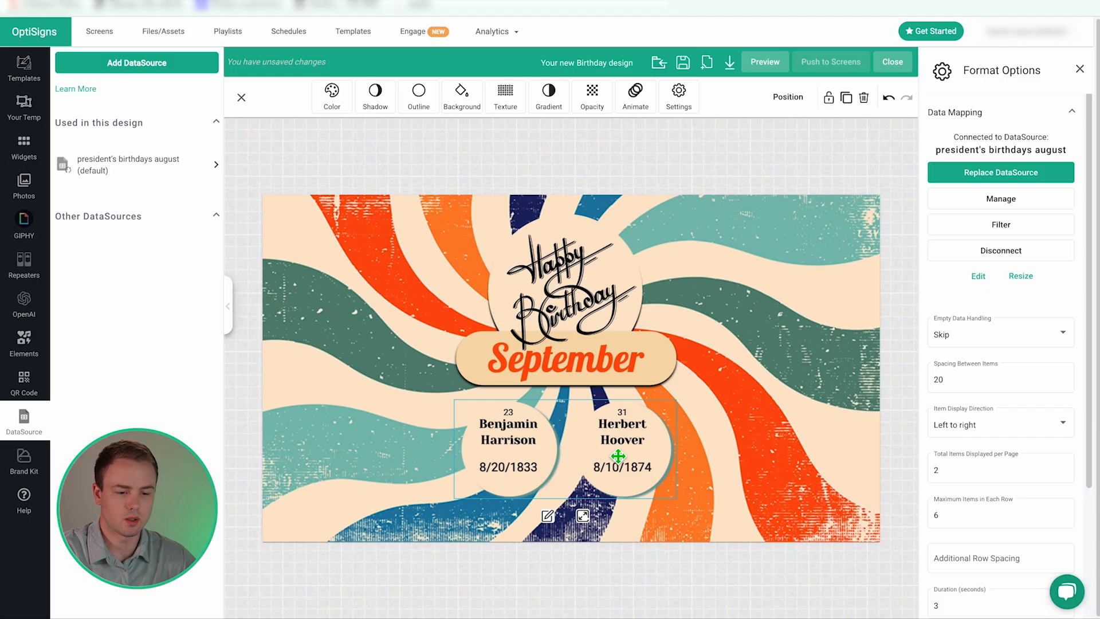
pyautogui.scroll(-2, 1023, 468)
pyautogui.click(1062, 408)
pyautogui.click(1063, 412)
pyautogui.click(1063, 412)
pyautogui.click(1063, 368)
pyautogui.click(1063, 368)
pyautogui.click(571, 482)
pyautogui.moveTo(592, 465); pyautogui.dragTo(632, 507)
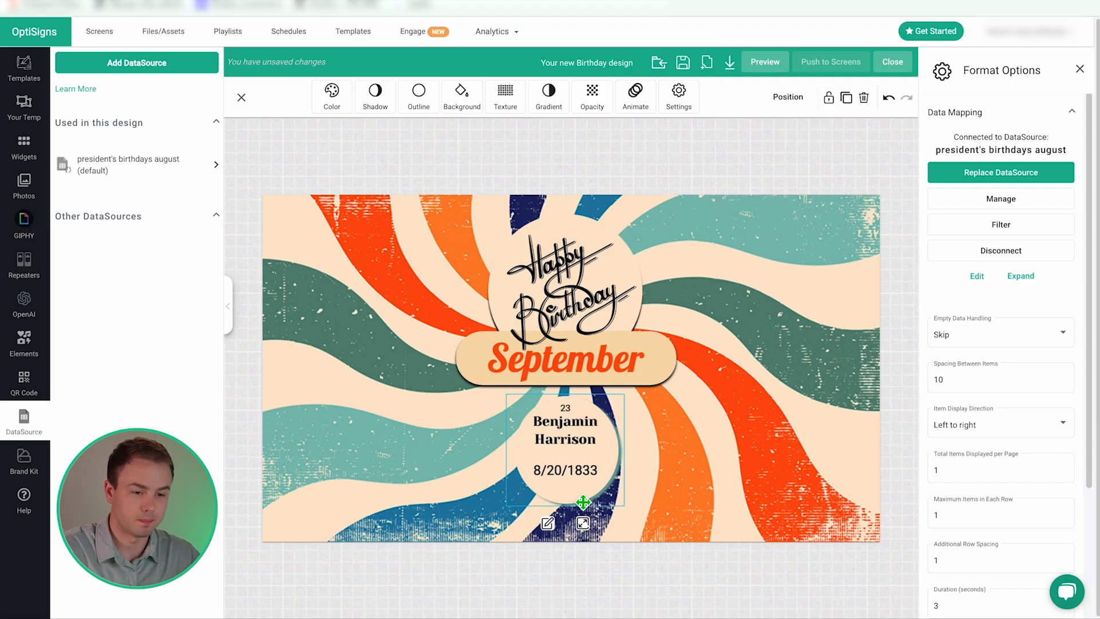
pyautogui.click(1079, 68)
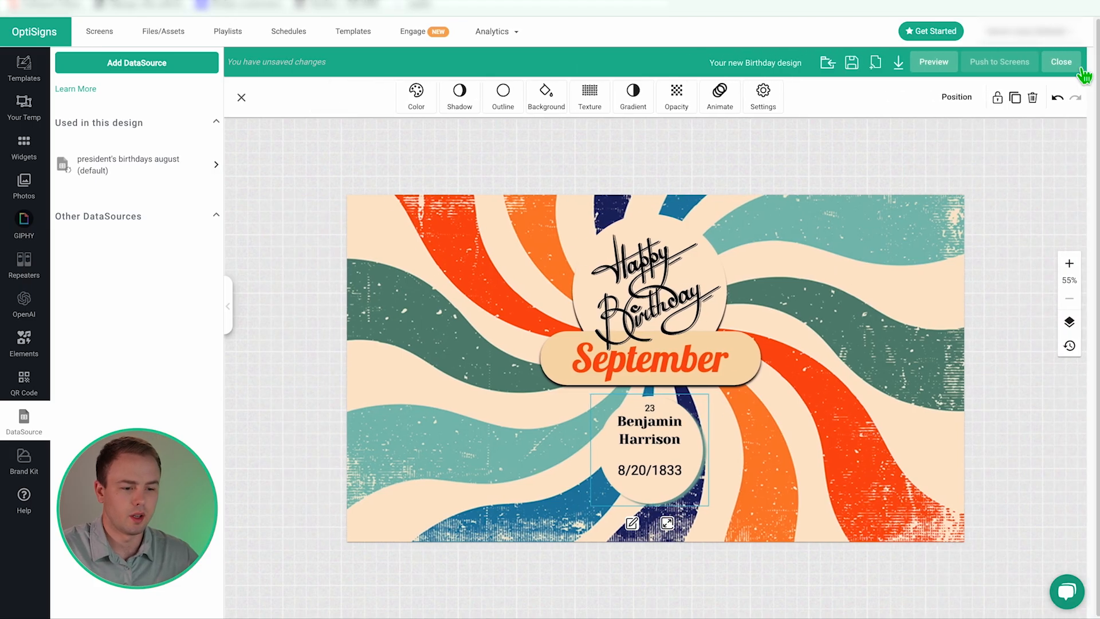
pyautogui.click(669, 370)
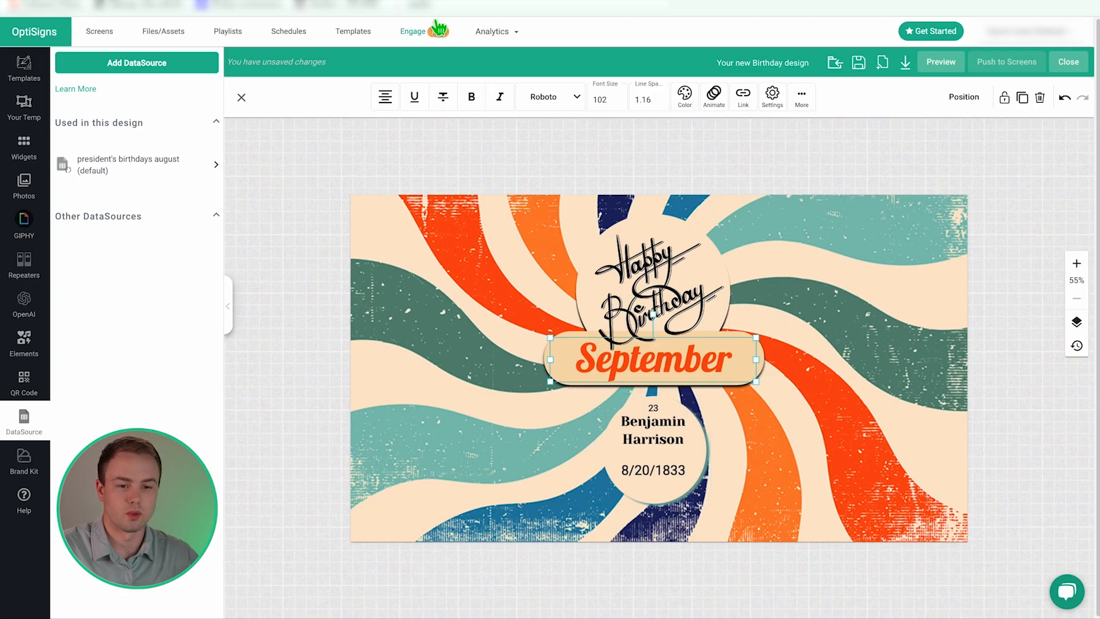
pyautogui.click(436, 2)
pyautogui.click(490, 161)
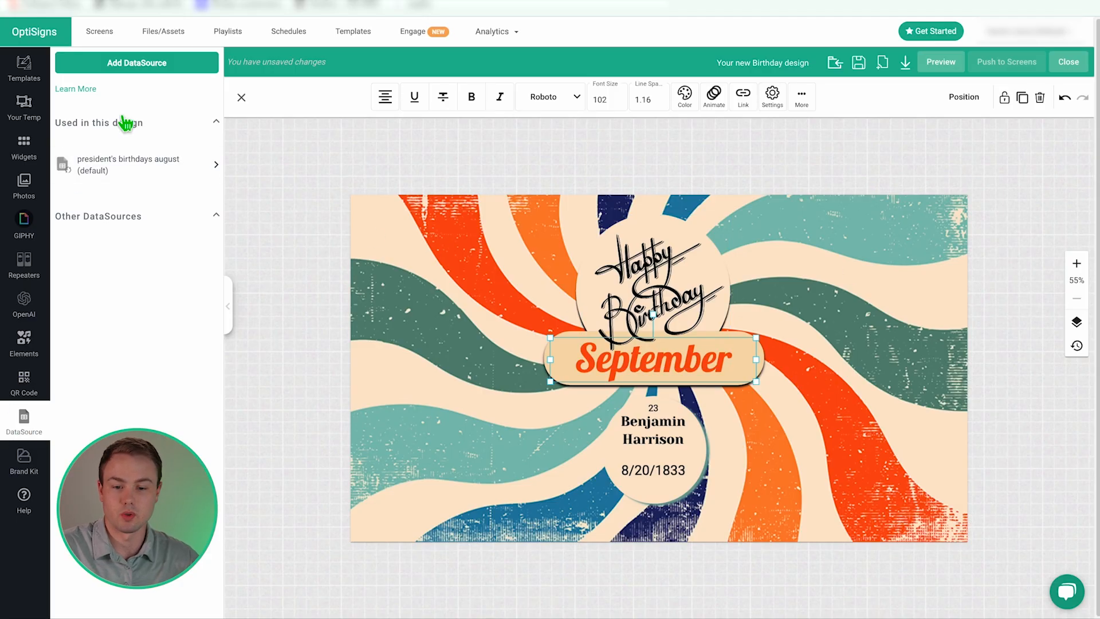
# - Map Row 2's Current Month field onto the month banner so it reads August, then open the name card's Repeater Editor
pyautogui.click(213, 167)
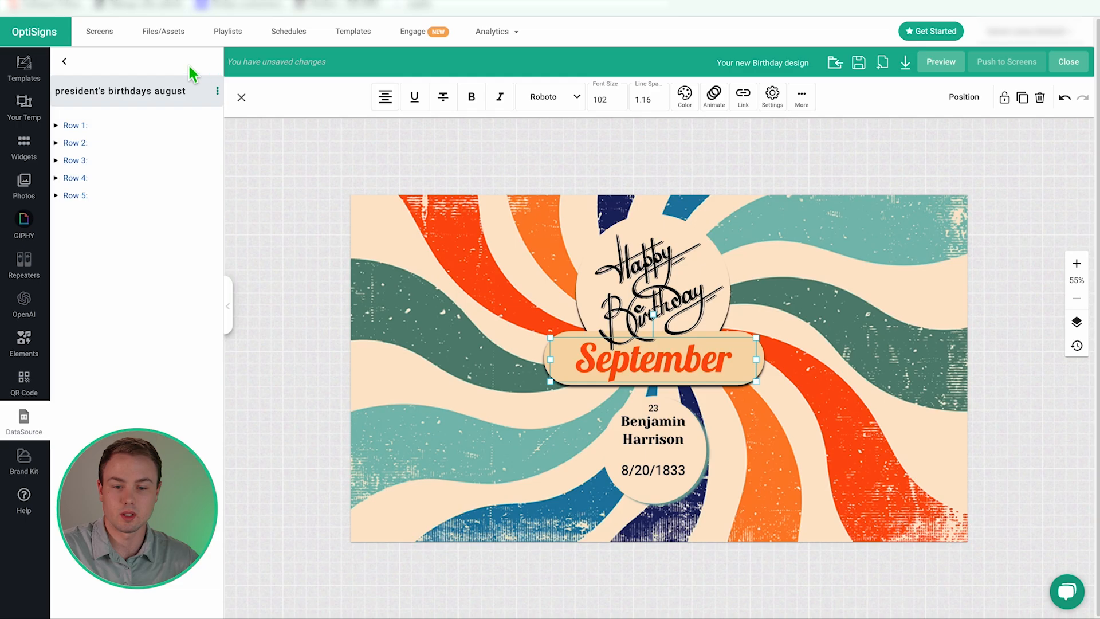
pyautogui.click(56, 125)
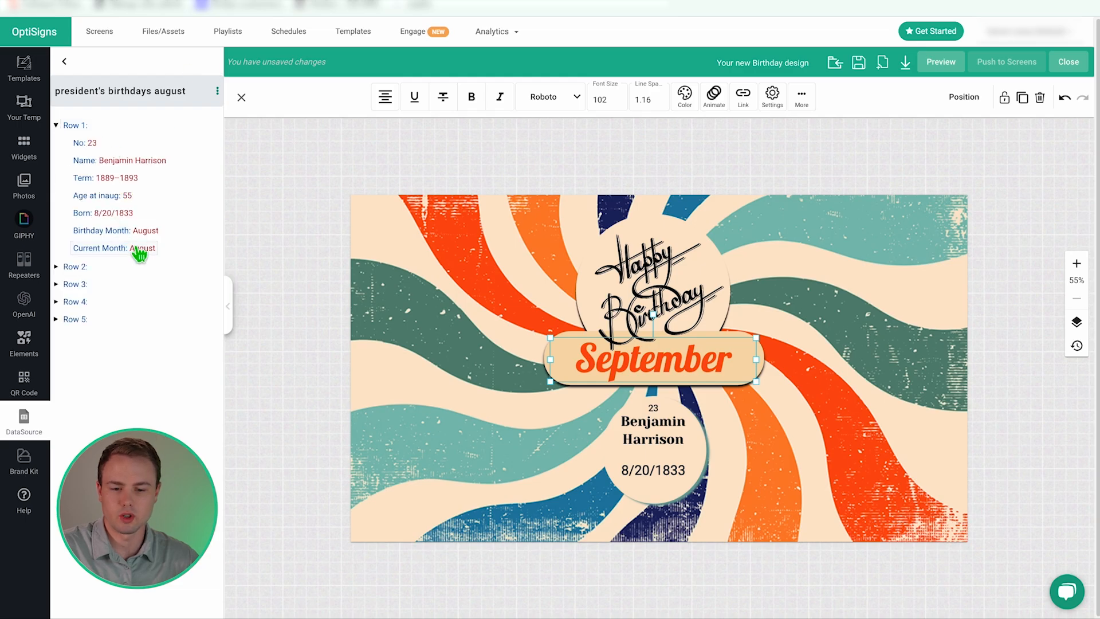
pyautogui.click(56, 268)
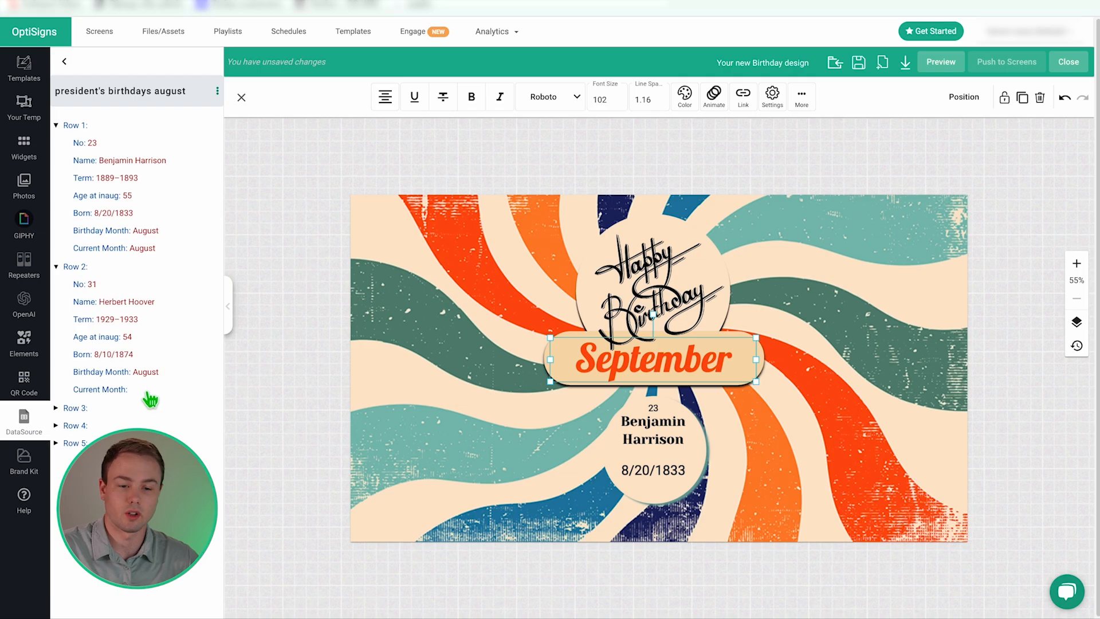
pyautogui.moveTo(106, 255); pyautogui.dragTo(650, 384)
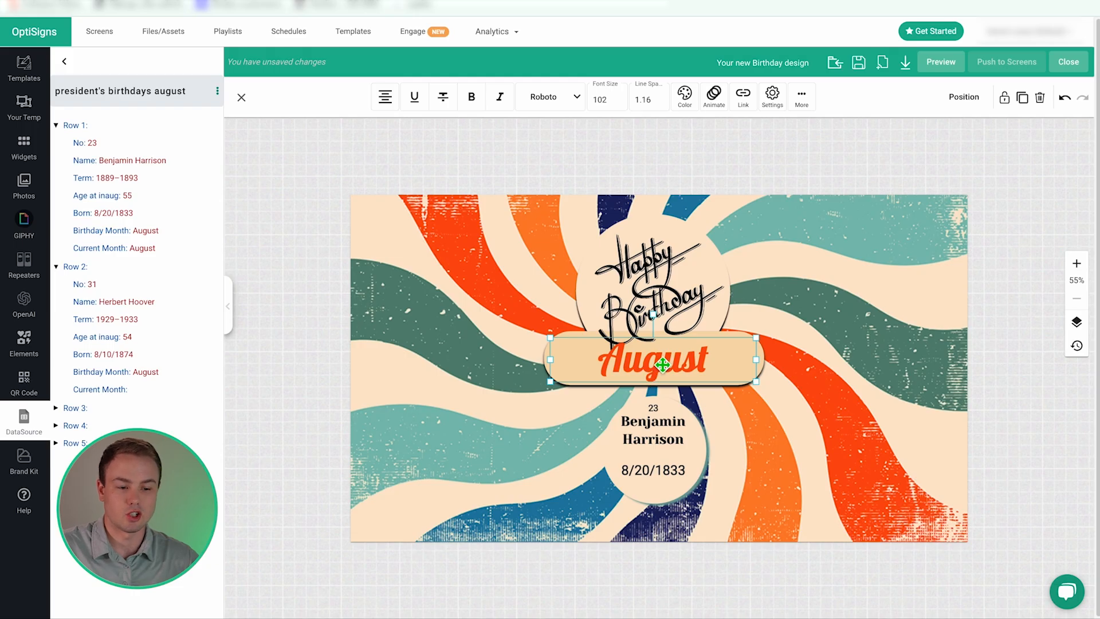
pyautogui.click(644, 365)
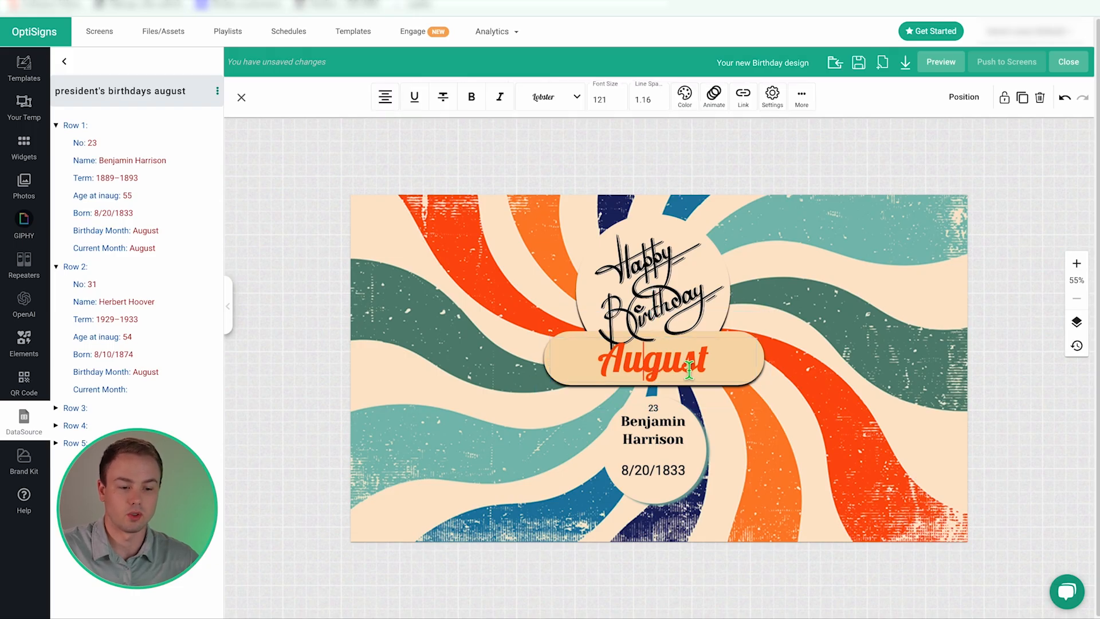
pyautogui.click(809, 366)
pyautogui.doubleClick(696, 366)
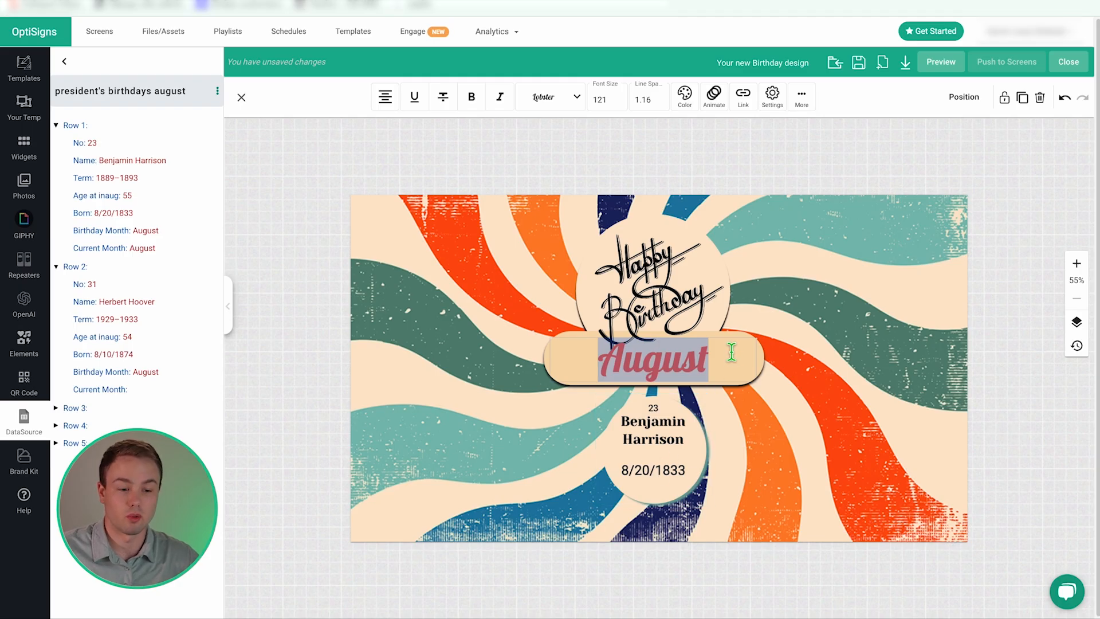
pyautogui.click(660, 442)
pyautogui.doubleClick(662, 429)
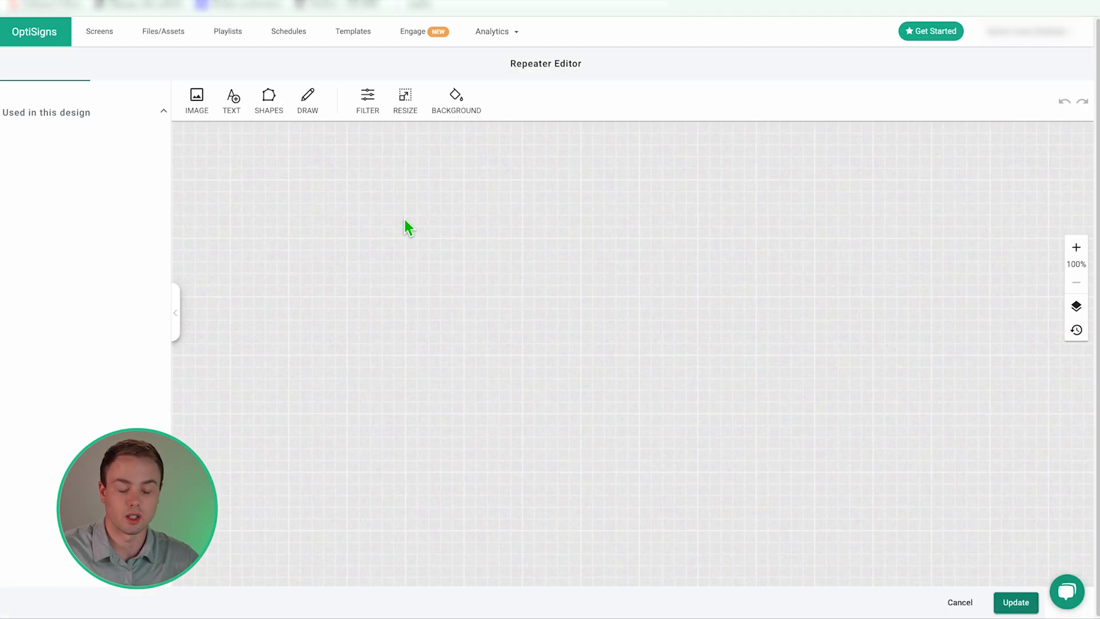
# - Leave the Repeater Editor unchanged and check the design's background, name card and August month text
pyautogui.click(968, 602)
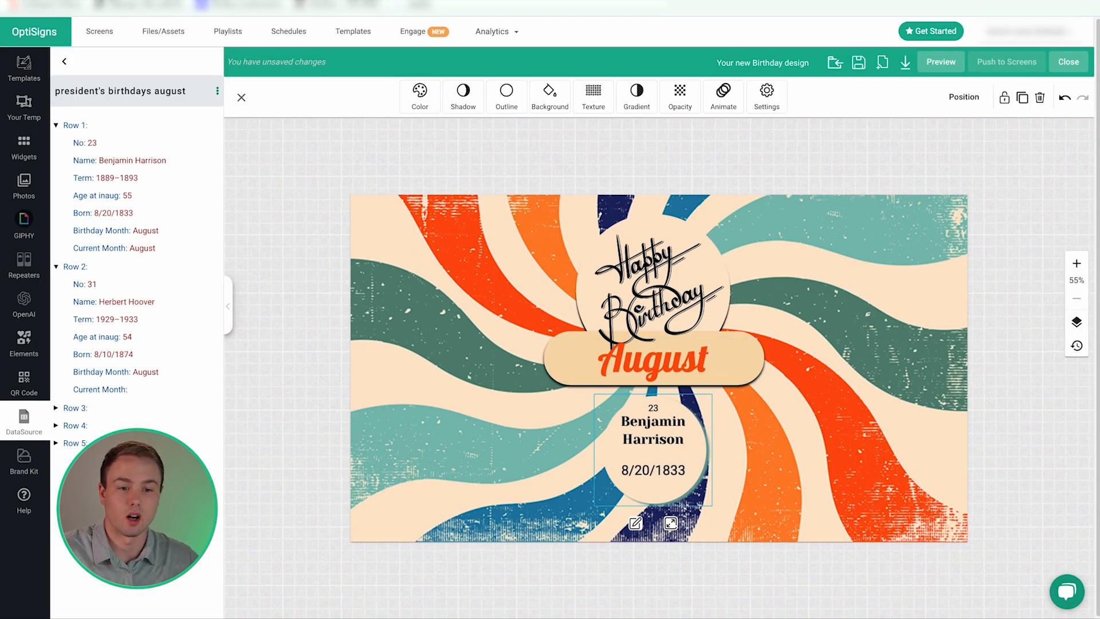
pyautogui.click(689, 375)
pyautogui.click(660, 440)
pyautogui.click(680, 365)
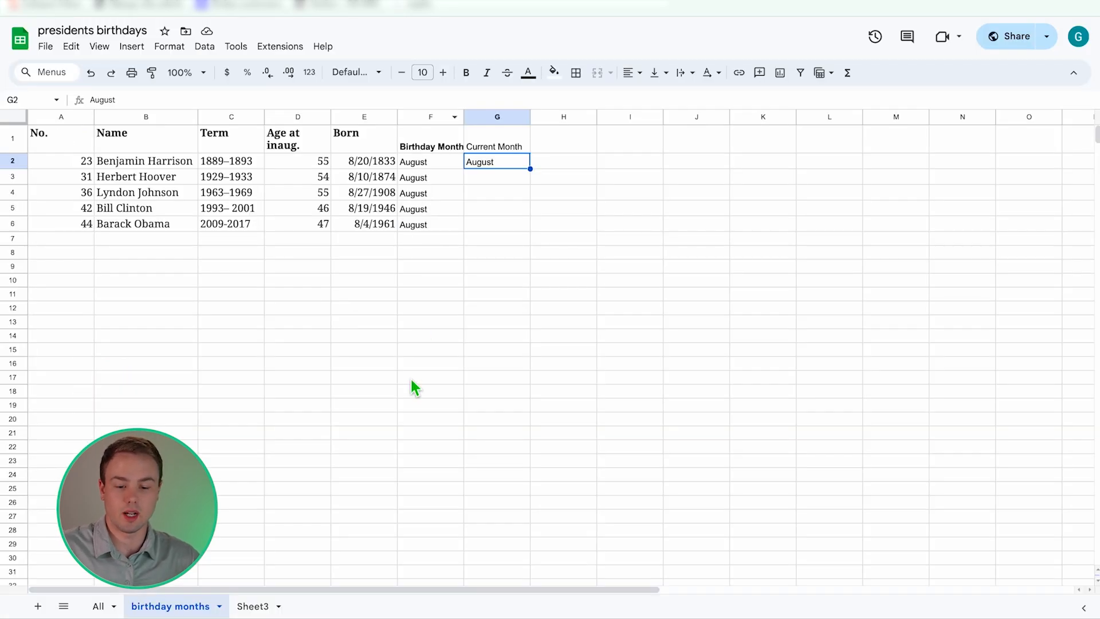
pyautogui.click(110, 164)
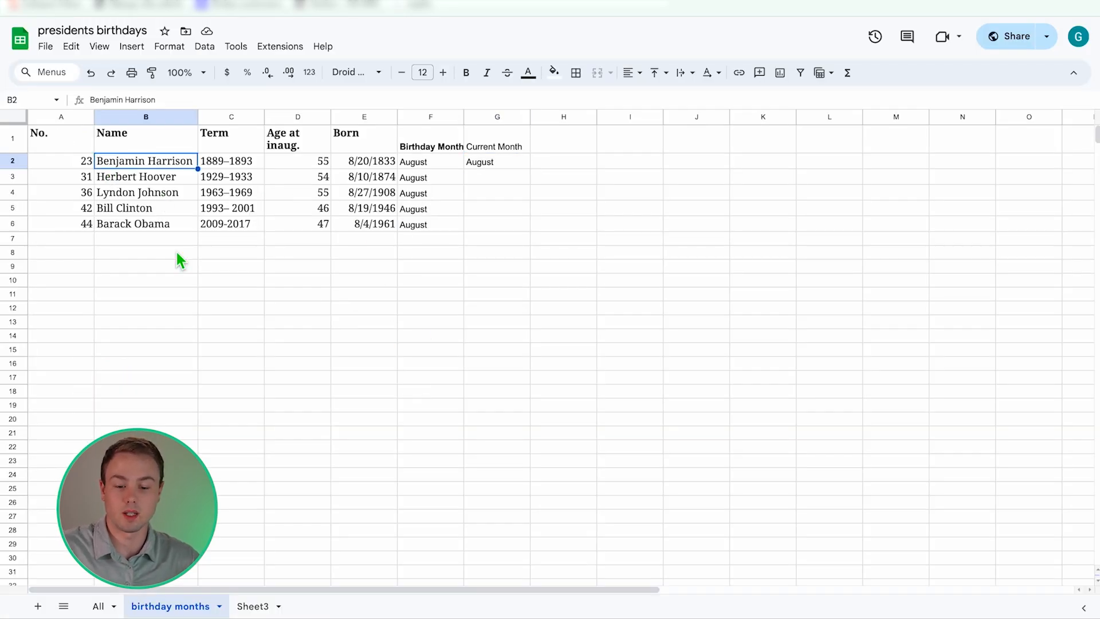
# - Copy the four July president rows into birthday months, clear the Obama row, and set Current Month to July
pyautogui.click(98, 606)
pyautogui.moveTo(12, 477); pyautogui.dragTo(12, 524)
pyautogui.hotkey('ctrl', 'c')
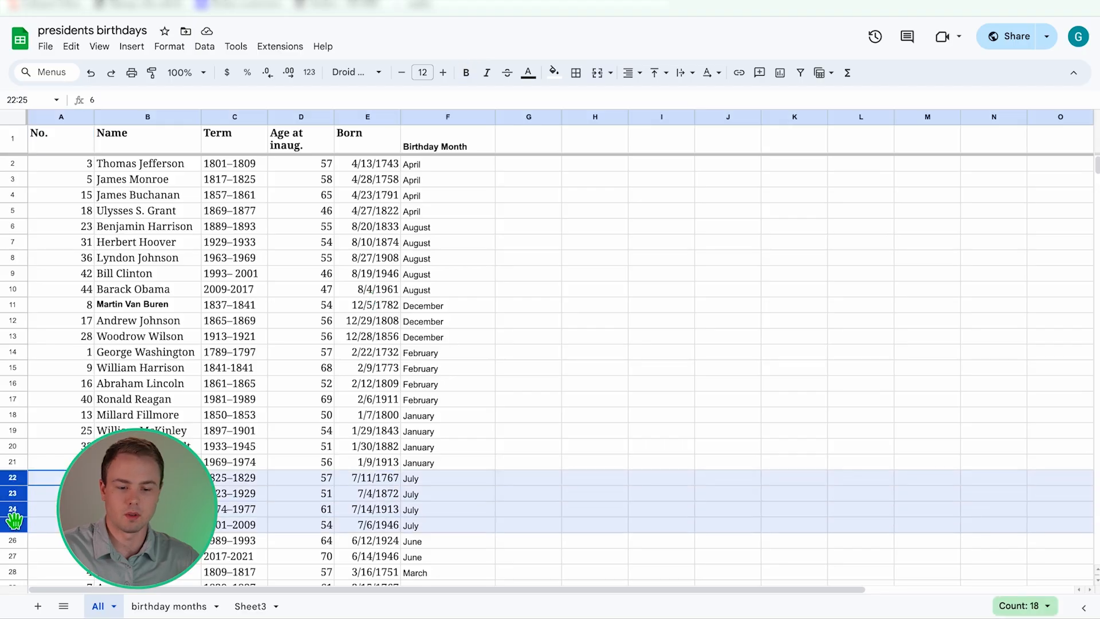
pyautogui.click(169, 606)
pyautogui.hotkey('ctrl', 'v')
pyautogui.press('Delete')
pyautogui.click(498, 162)
pyautogui.write('July')
pyautogui.click(502, 262)
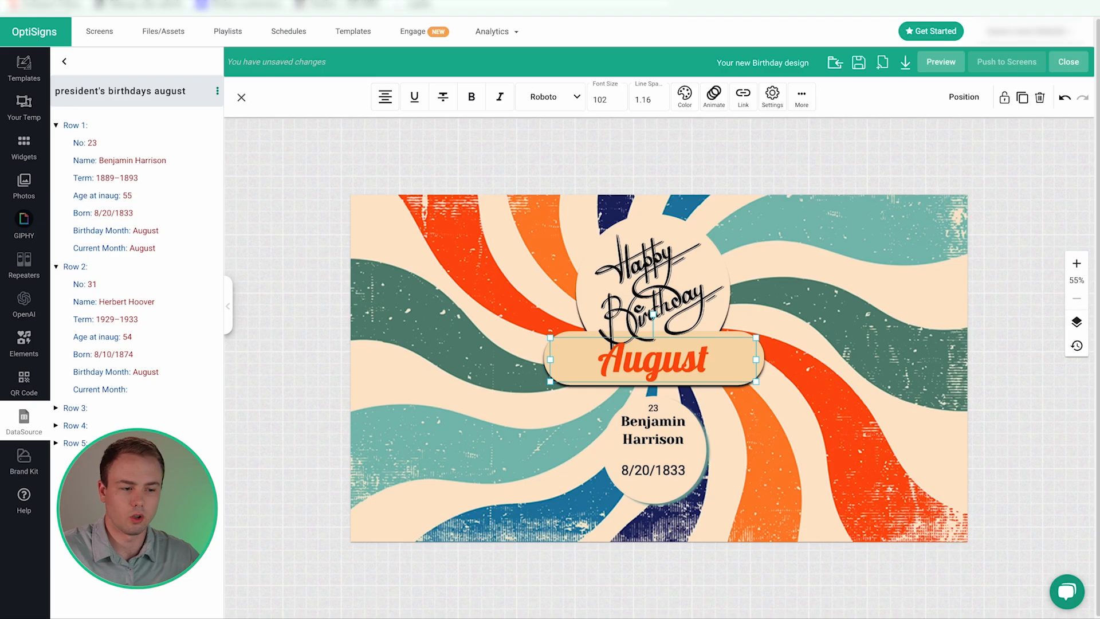
# - Nudge the Happy Birthday graphic slightly upward and go back to the datasource list
pyautogui.click(493, 218)
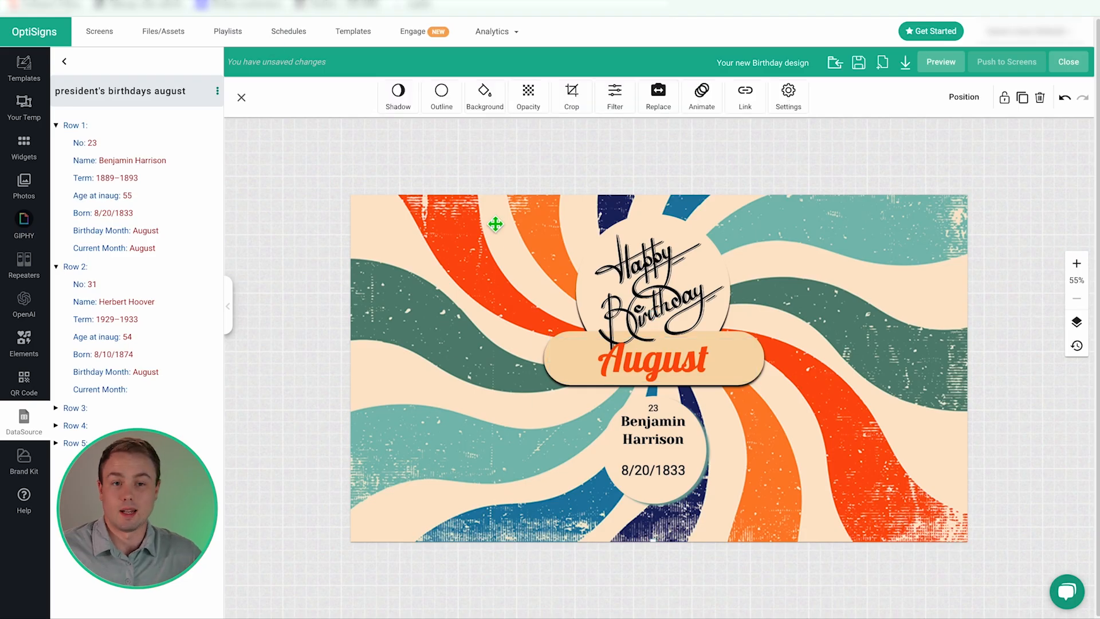
pyautogui.moveTo(574, 289); pyautogui.dragTo(577, 274)
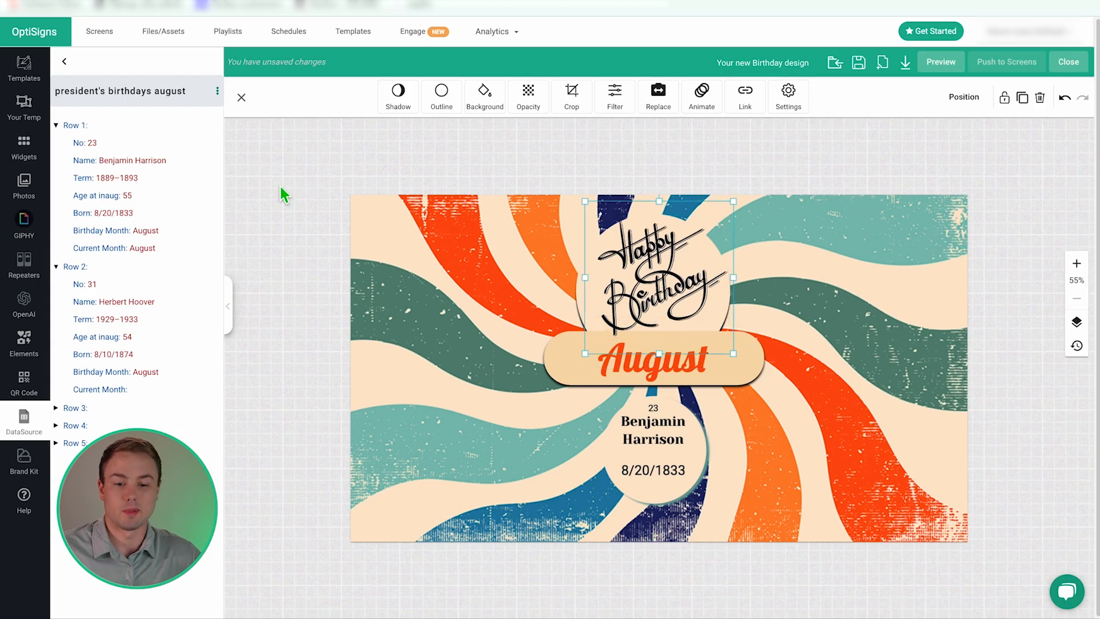
pyautogui.click(65, 61)
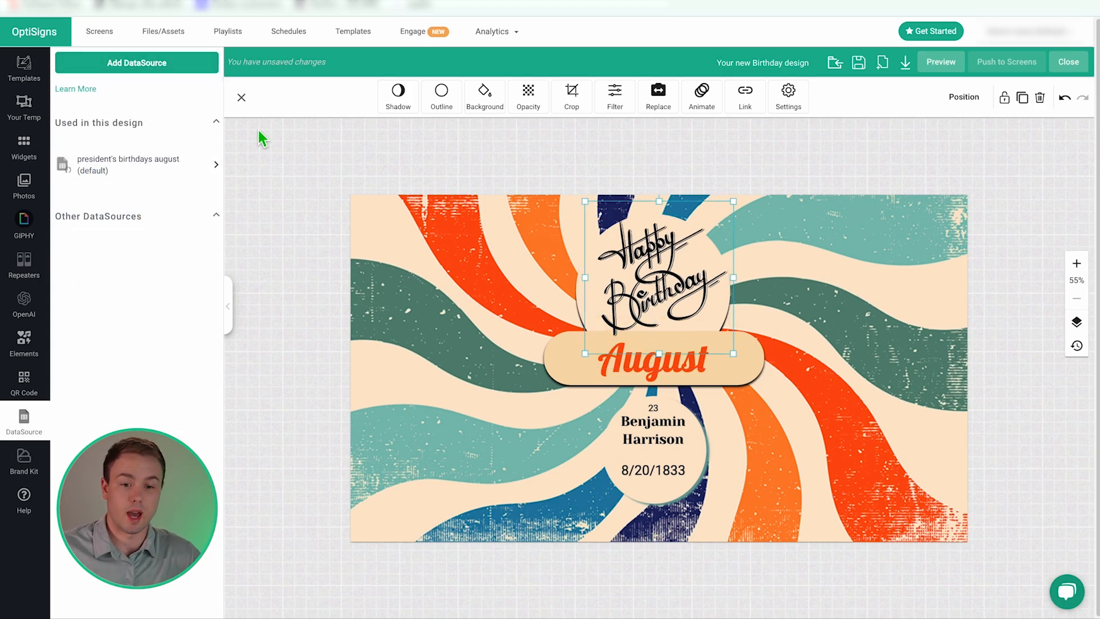
pyautogui.click(508, 348)
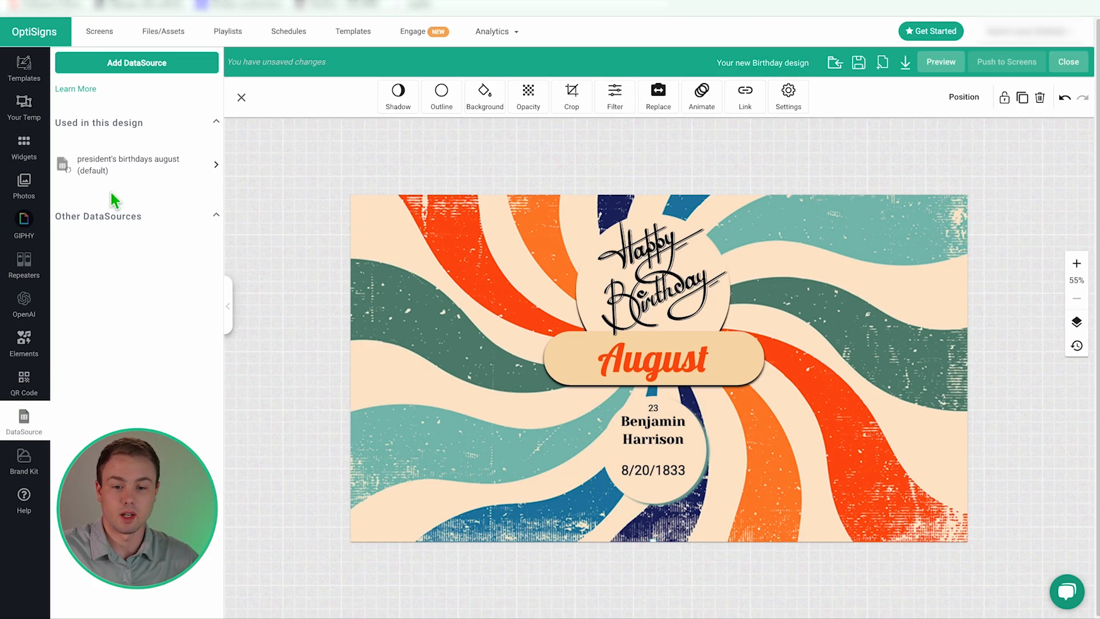
# - Sync the president's birthdays august datasource with the sheet via its Edit Settings
pyautogui.click(218, 171)
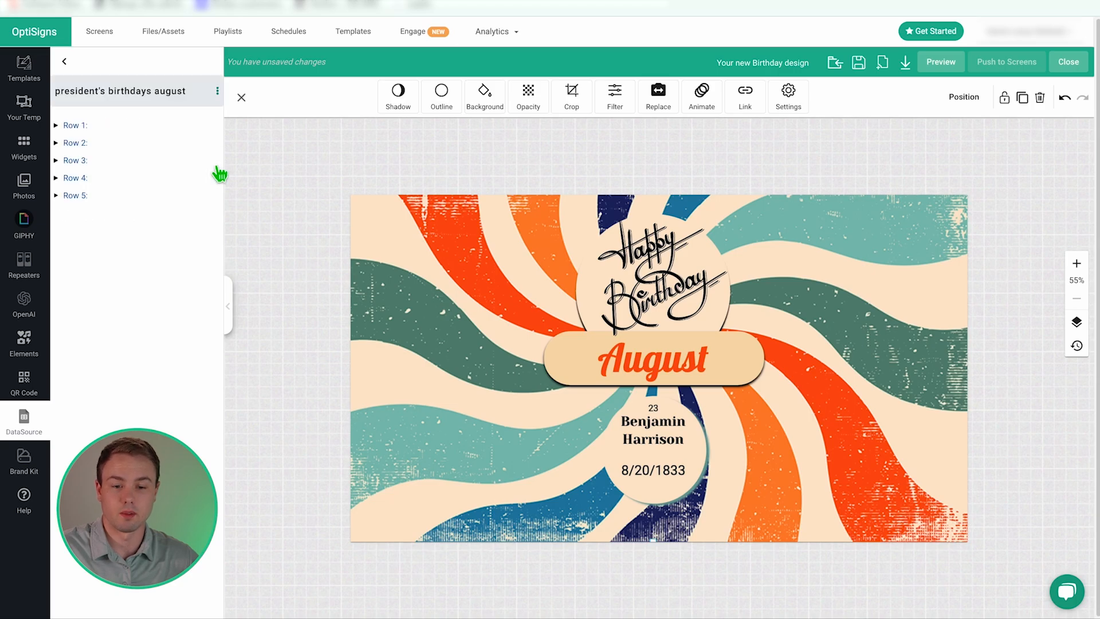
pyautogui.click(217, 92)
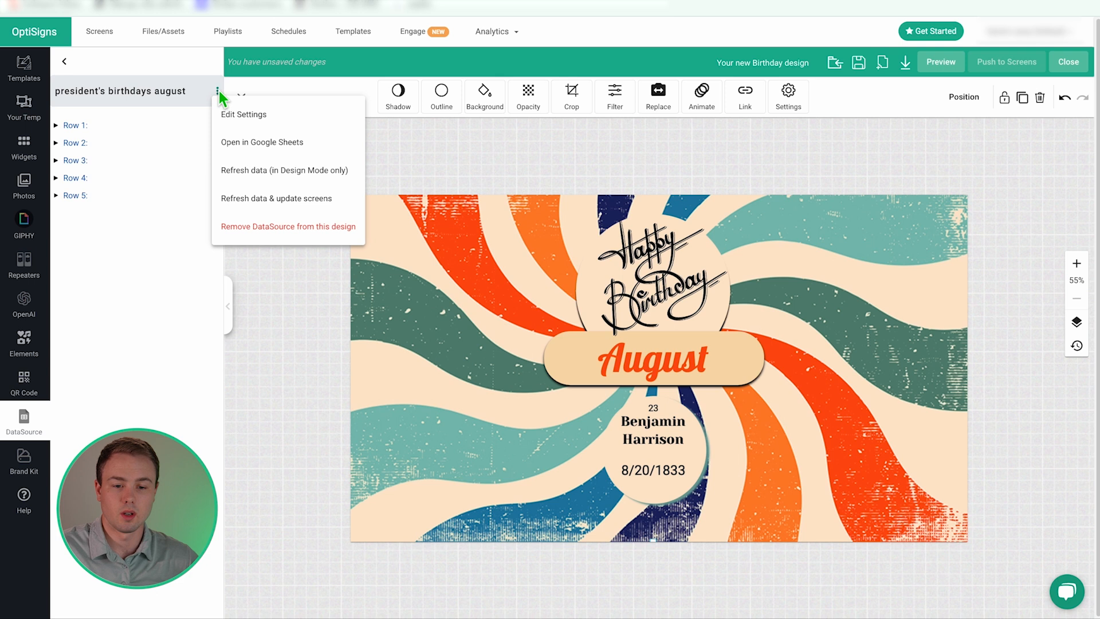
pyautogui.click(272, 119)
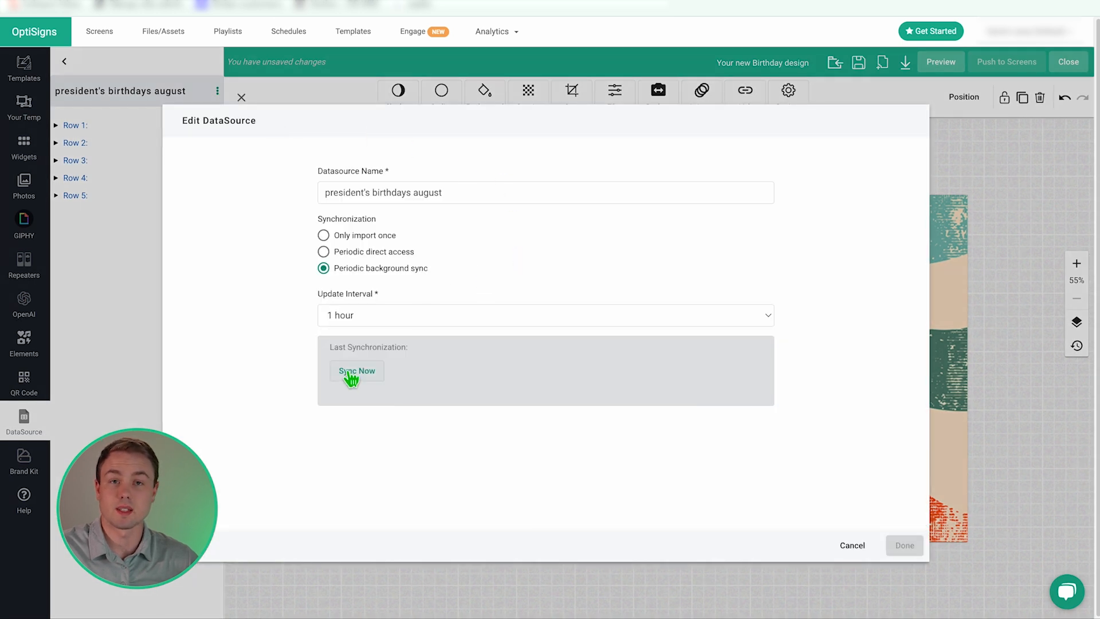
pyautogui.click(351, 376)
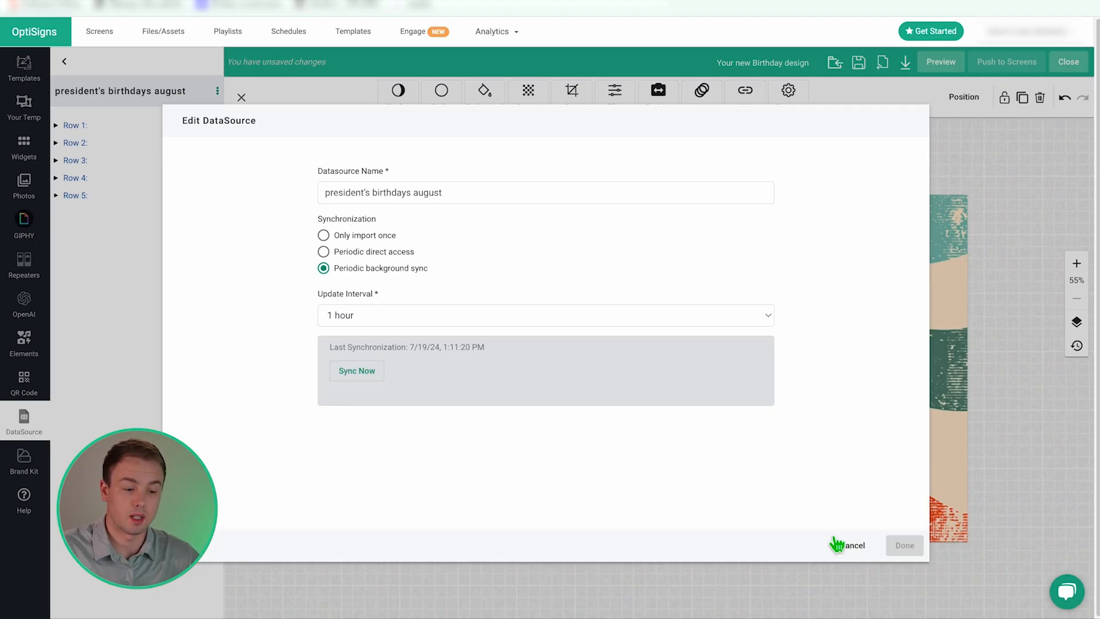
pyautogui.click(850, 545)
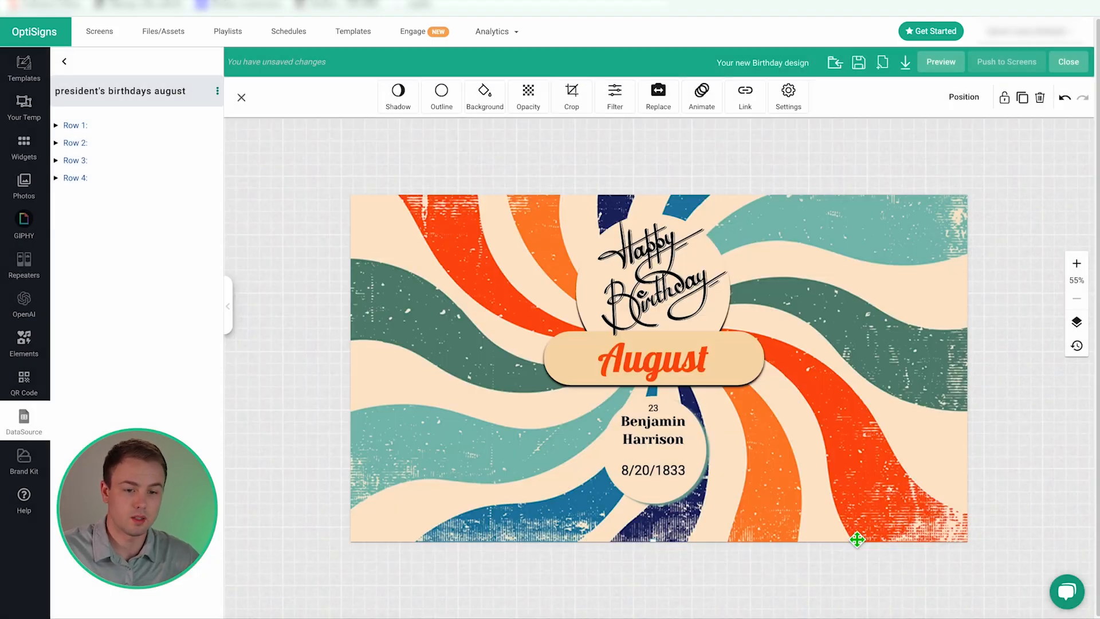
# - Refresh the datasource so the card shows July and John Quincy Adams, then preview it full size
pyautogui.click(217, 93)
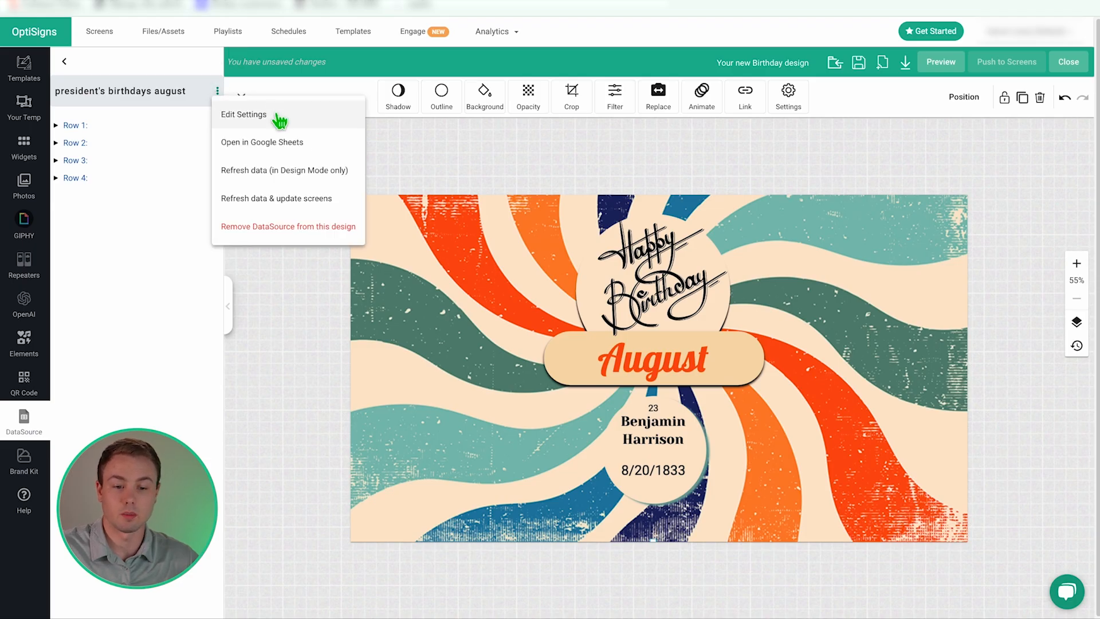
pyautogui.click(283, 173)
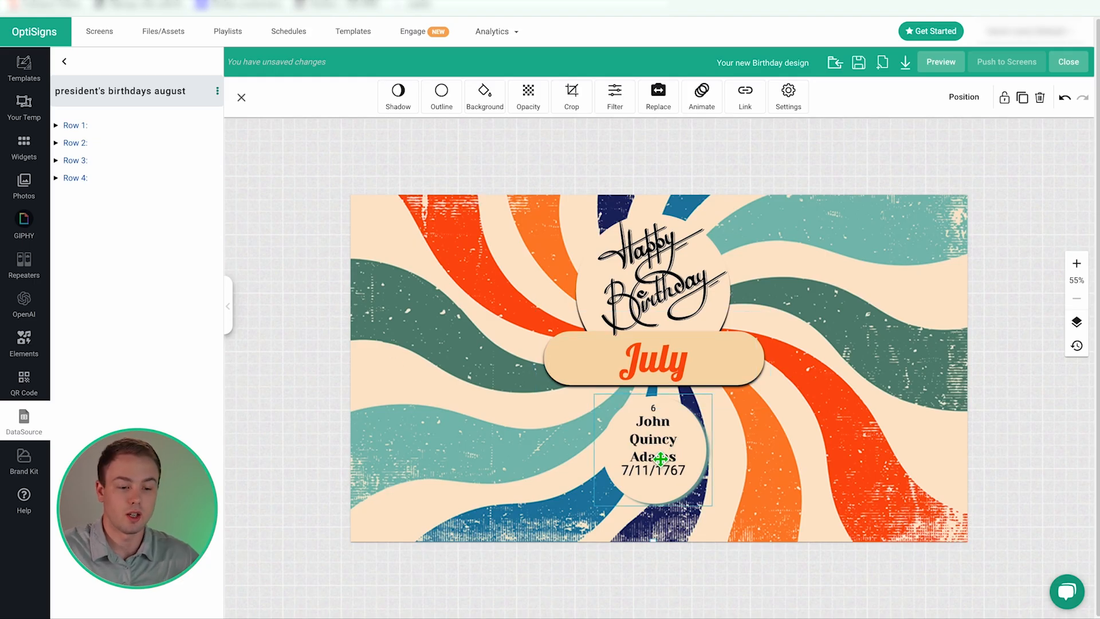
pyautogui.click(661, 458)
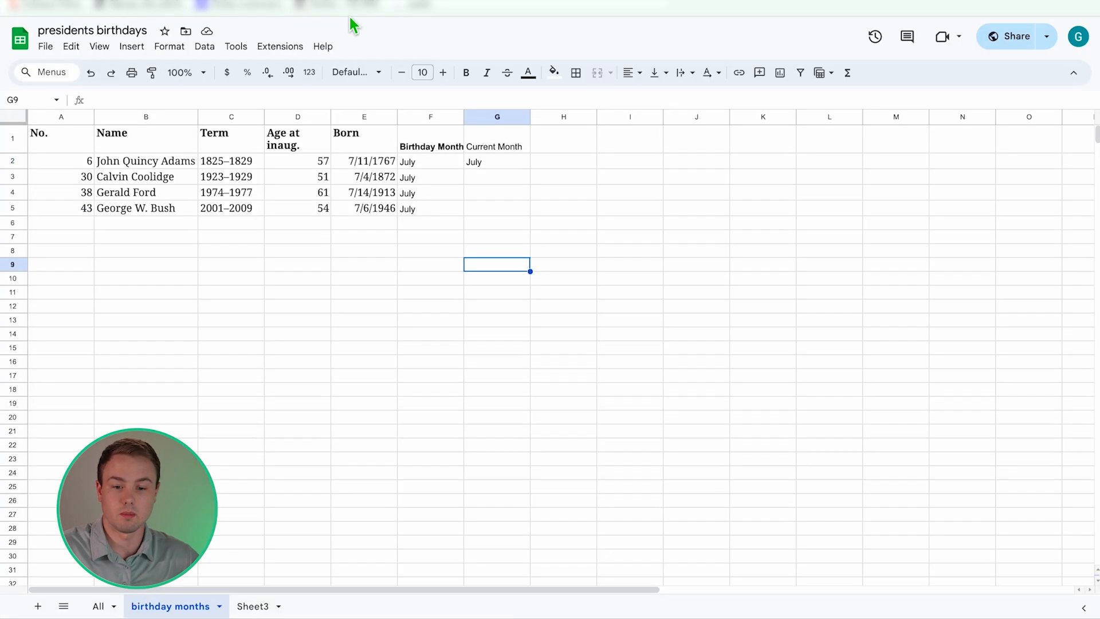
pyautogui.click(153, 166)
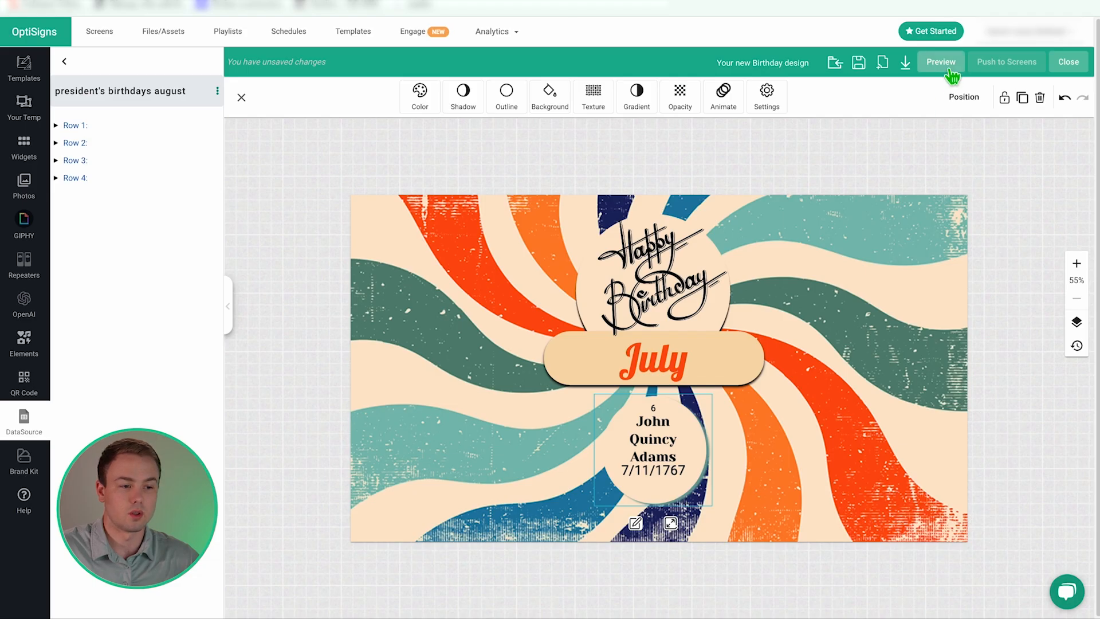
pyautogui.click(944, 65)
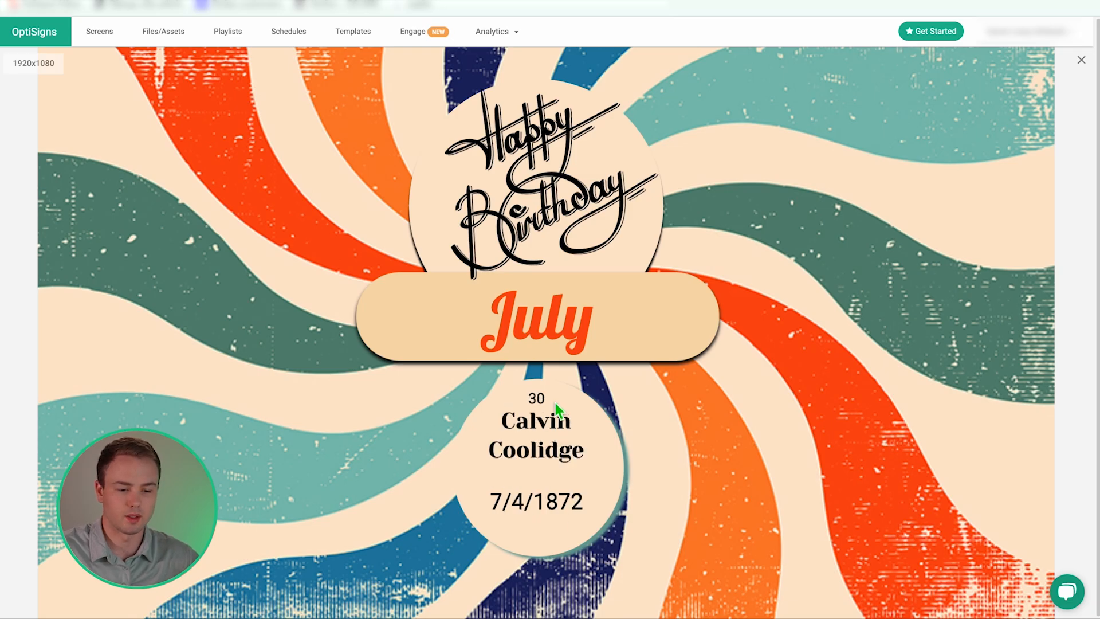
# - Rename the design 'birthdays july presidents', save it, and close the editor
pyautogui.click(1081, 60)
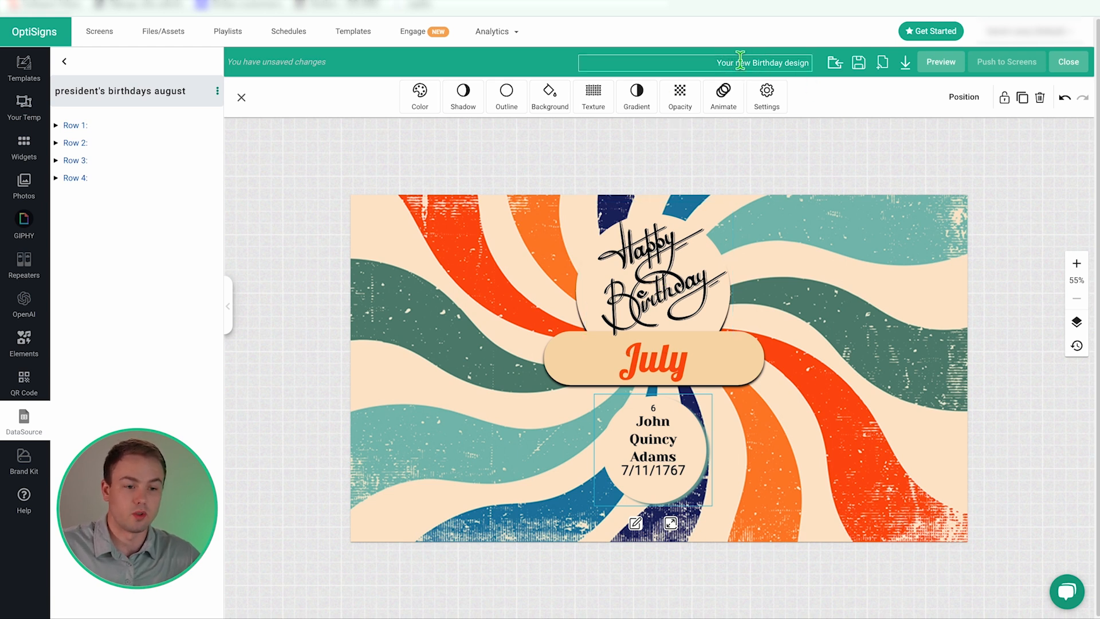
pyautogui.tripleClick(756, 62)
pyautogui.write('birthdays july presidents')
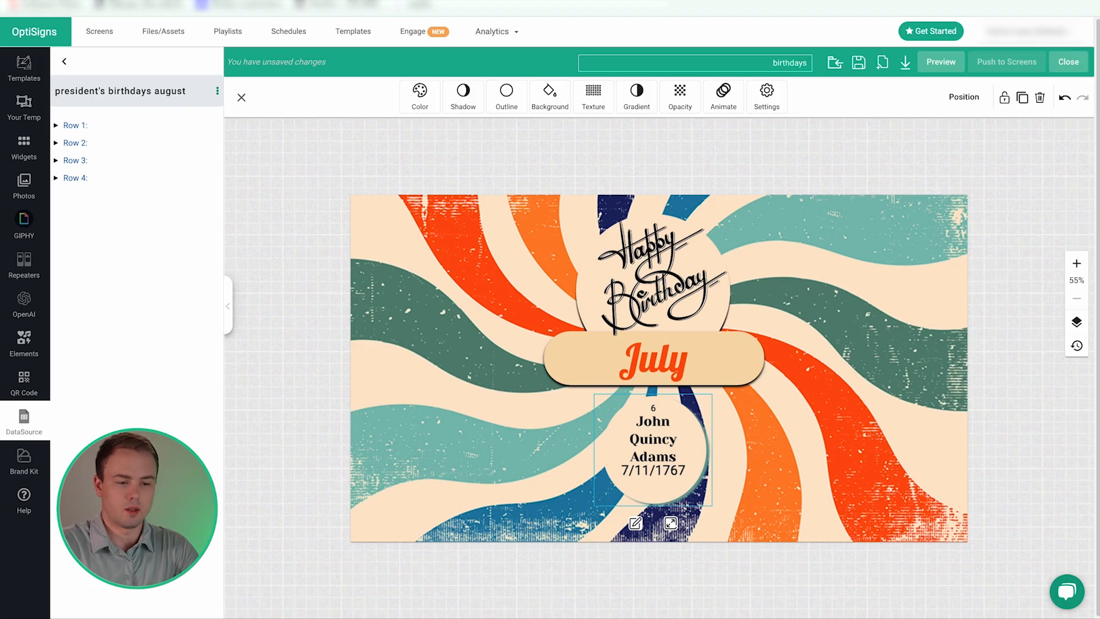
pyautogui.click(859, 70)
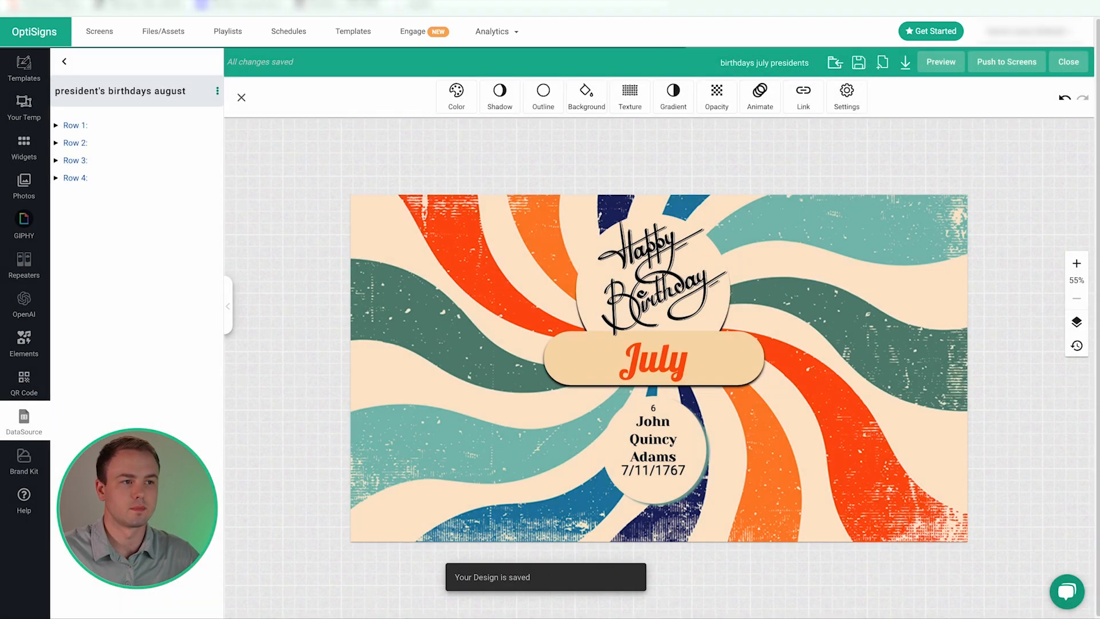
pyautogui.click(1074, 69)
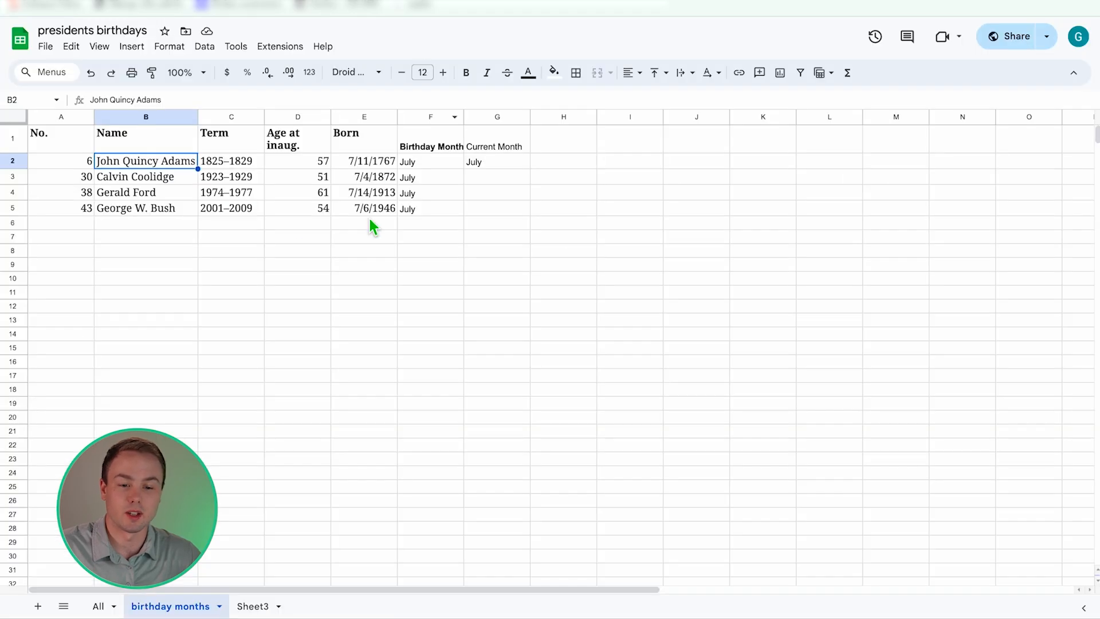
# - Open the OptiSync - Birthday Repeater List Google Sheet
pyautogui.click(297, 209)
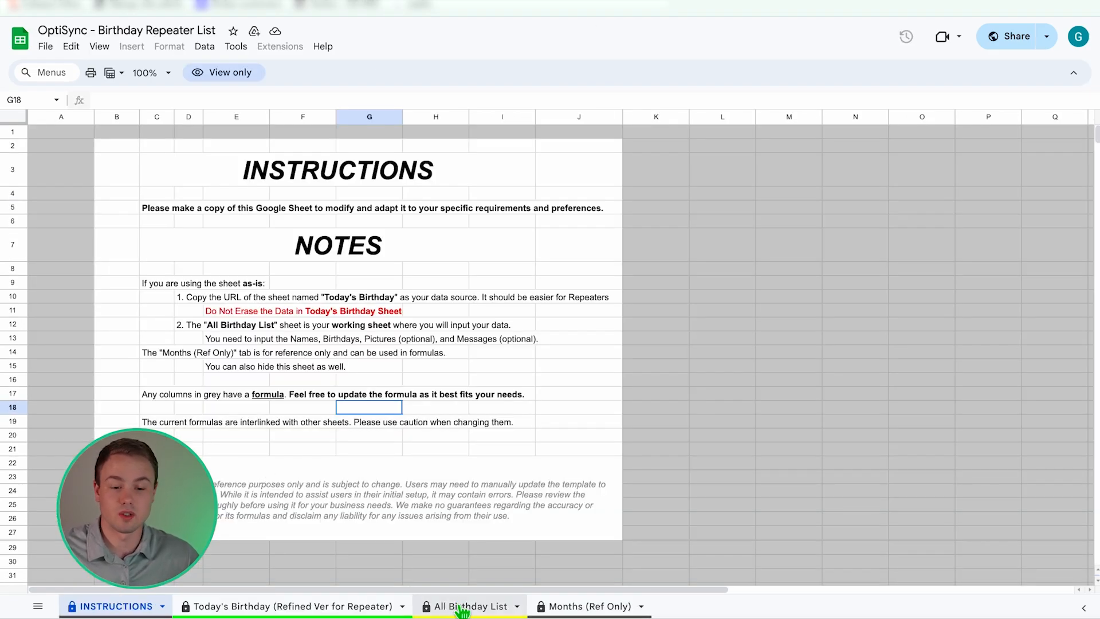
# - Browse the names and birth dates on the All Birthday List sheet, then return to INSTRUCTIONS
pyautogui.click(461, 611)
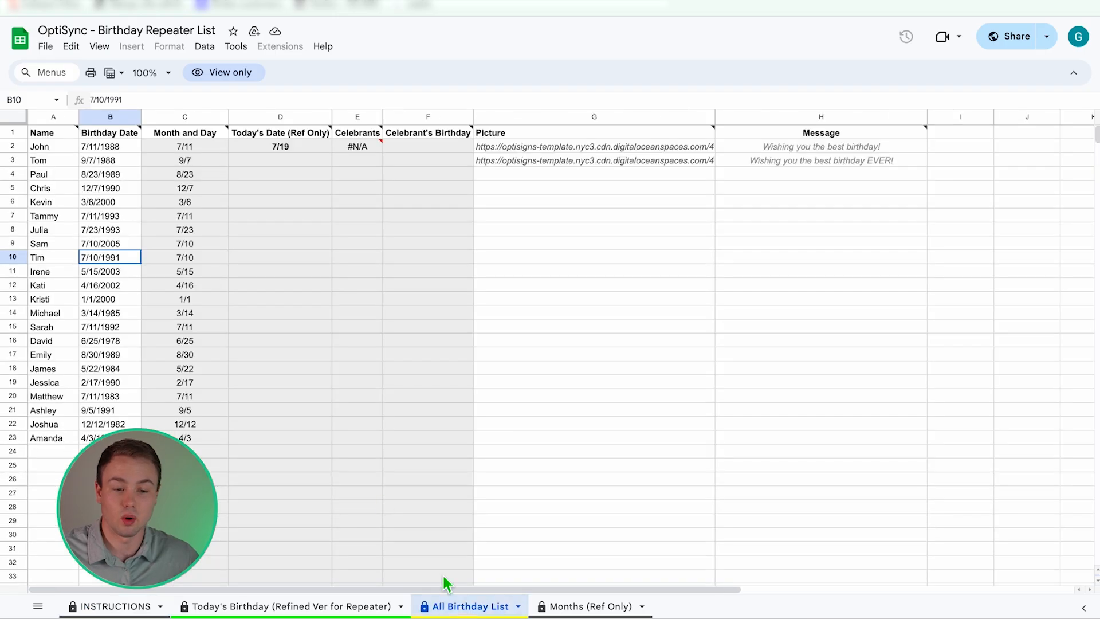
pyautogui.click(55, 189)
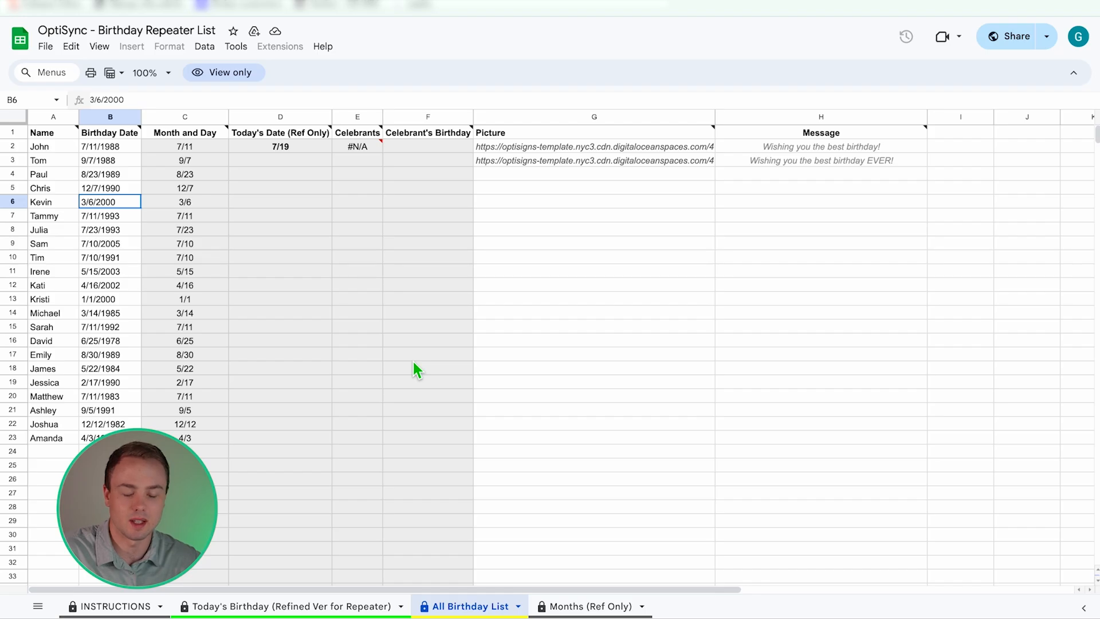
pyautogui.click(100, 606)
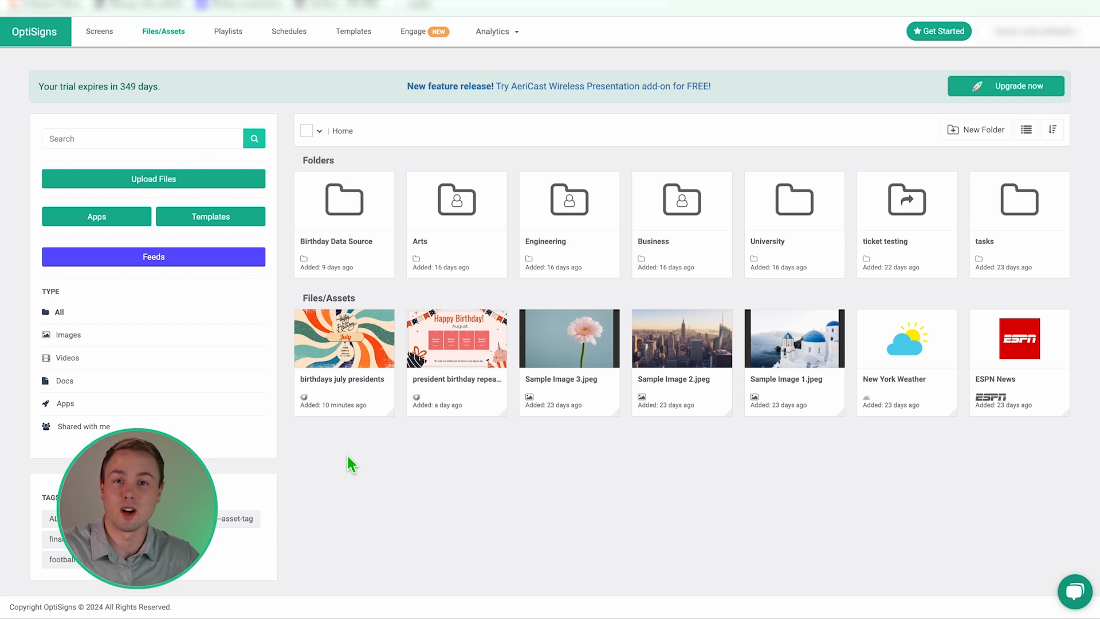
# - Open the Select App catalogue from the Files/Assets page
pyautogui.moveTo(338, 417)
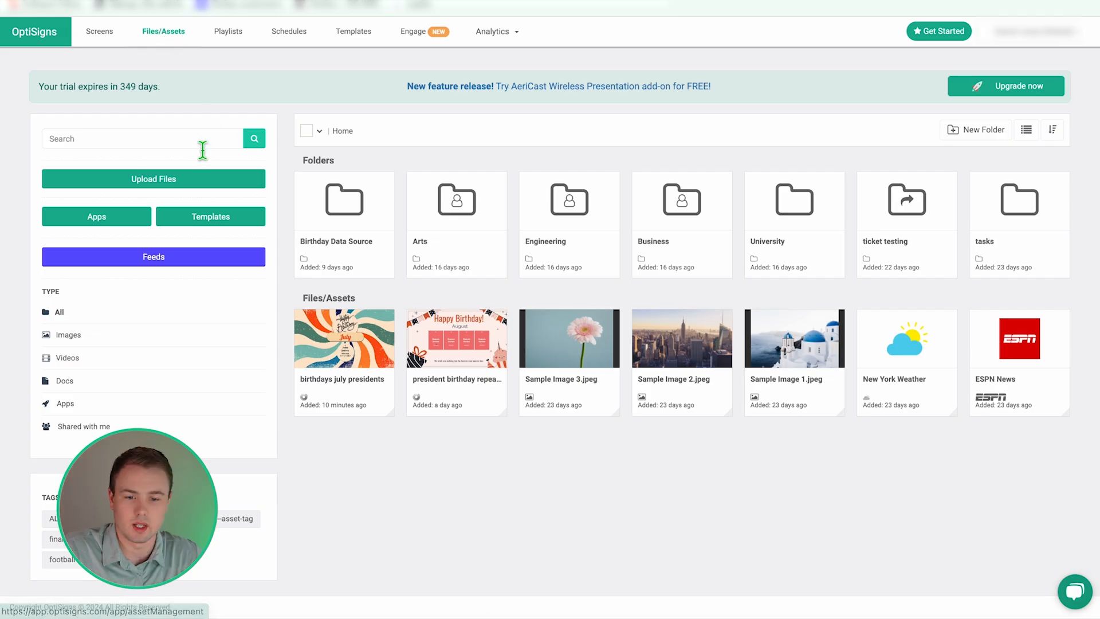
pyautogui.click(126, 218)
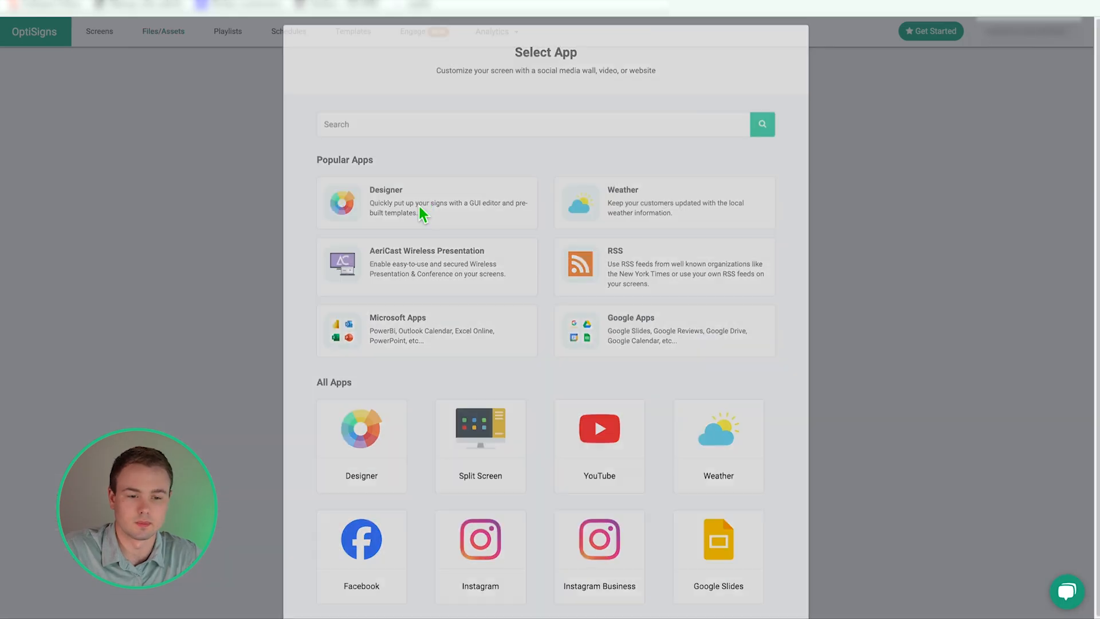
# - Create a new Designer design and choose Microsoft 365 Excel as a new datasource
pyautogui.click(419, 205)
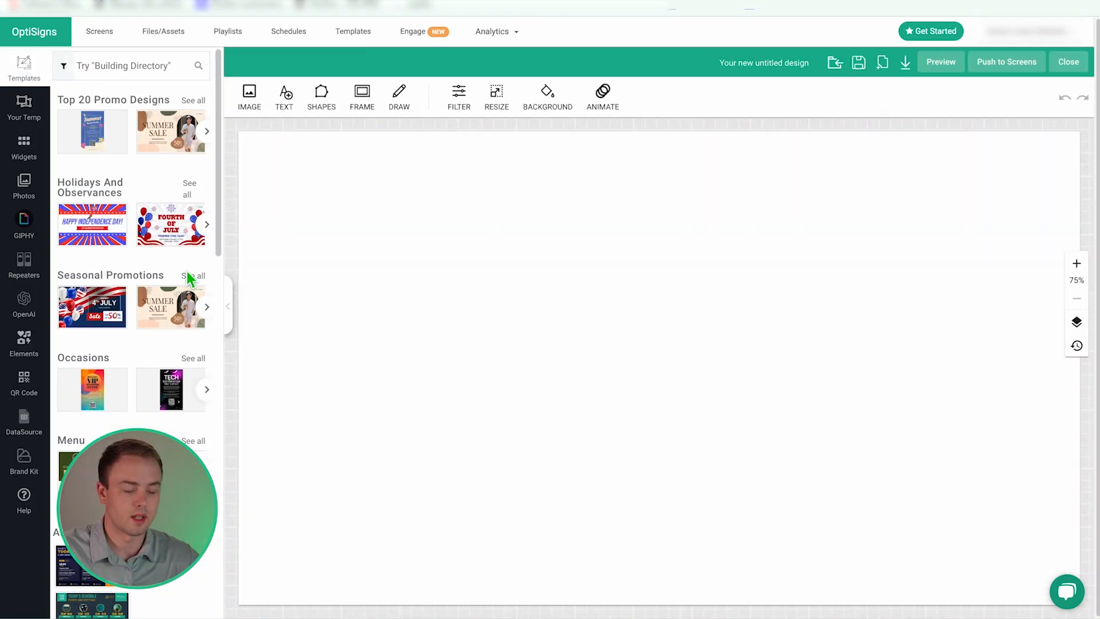
pyautogui.click(23, 421)
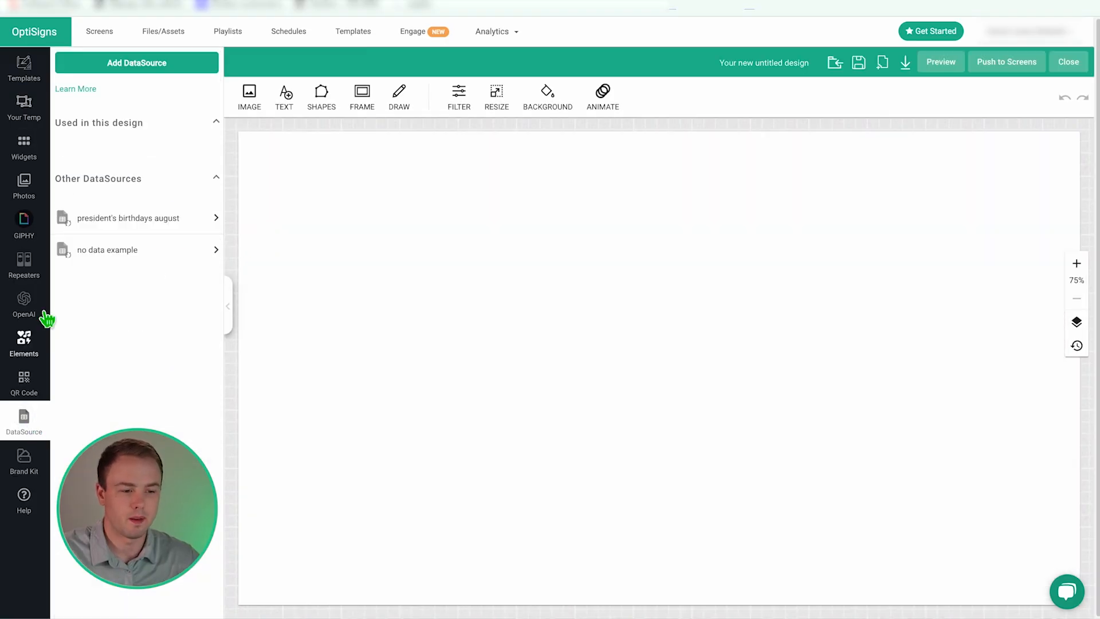
pyautogui.click(133, 69)
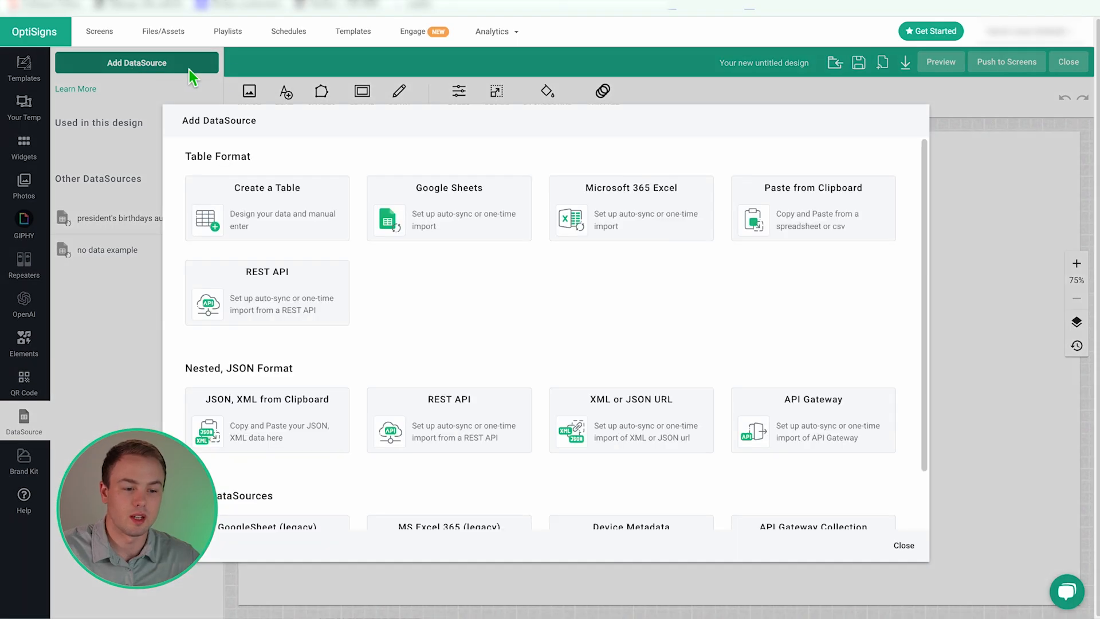
pyautogui.click(609, 228)
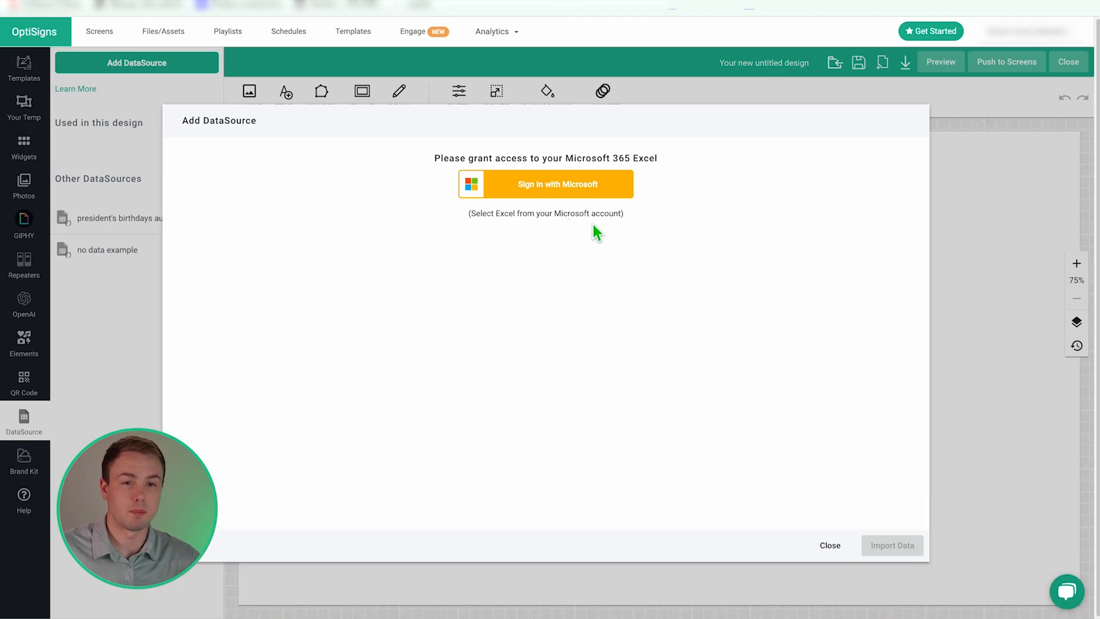
# - Sign in with Microsoft and select OptiSync - Birthday Repeater List.xlsx from OneDrive
pyautogui.click(593, 192)
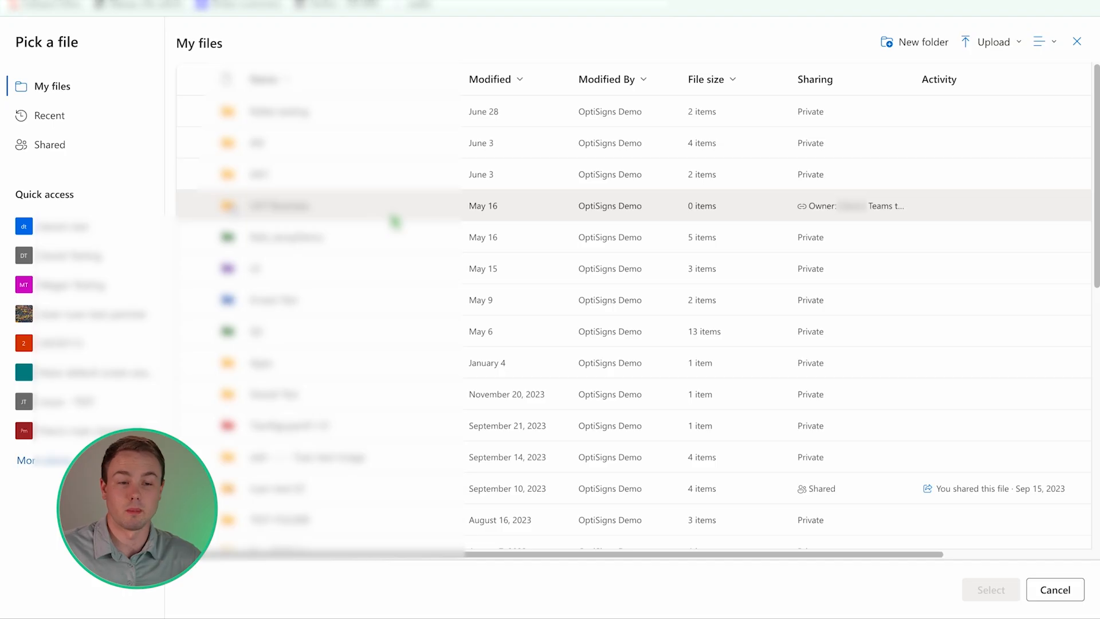
pyautogui.scroll(-10, 375, 258)
pyautogui.scroll(-15, 375, 258)
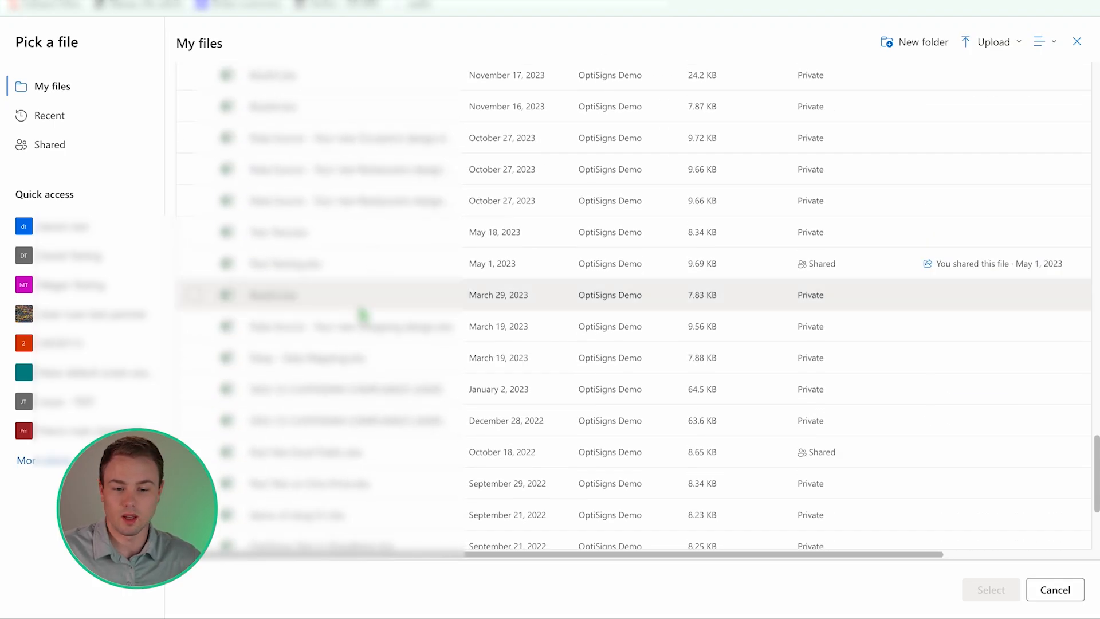
pyautogui.scroll(2, 357, 310)
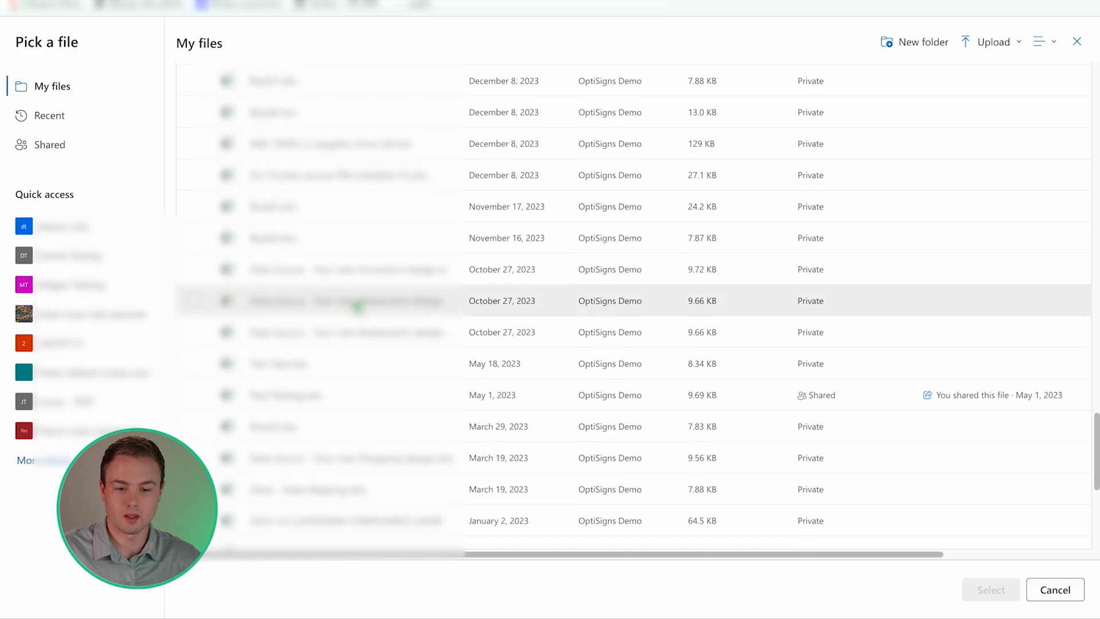
pyautogui.scroll(10, 358, 307)
pyautogui.click(368, 202)
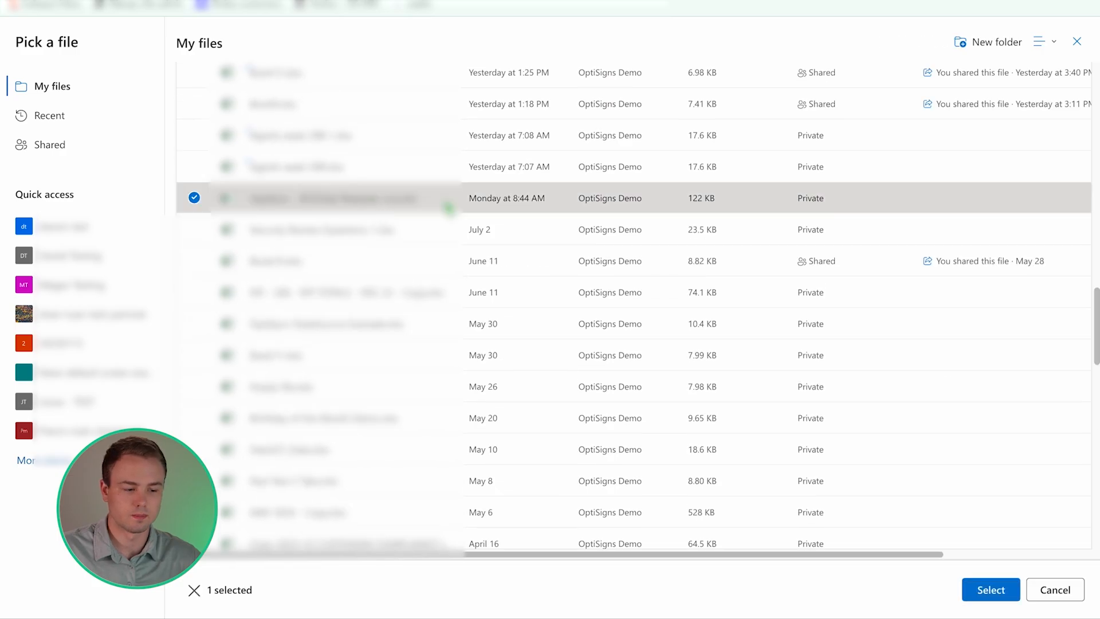
pyautogui.click(989, 595)
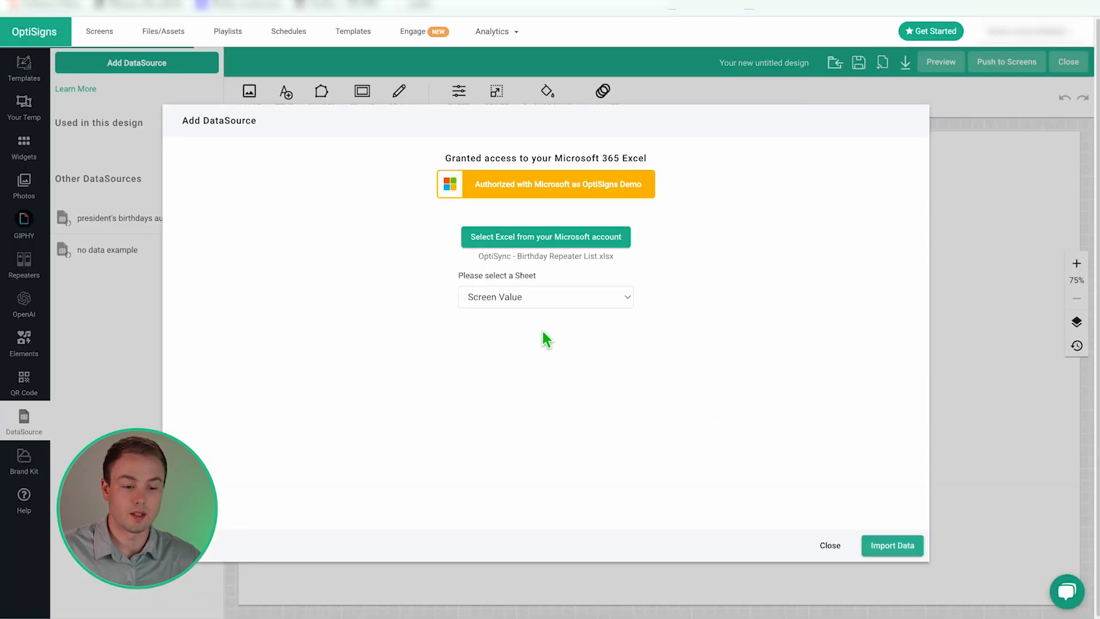
# - Import the All Birthday List sheet and save it as a datasource named 'microsoft'
pyautogui.click(533, 301)
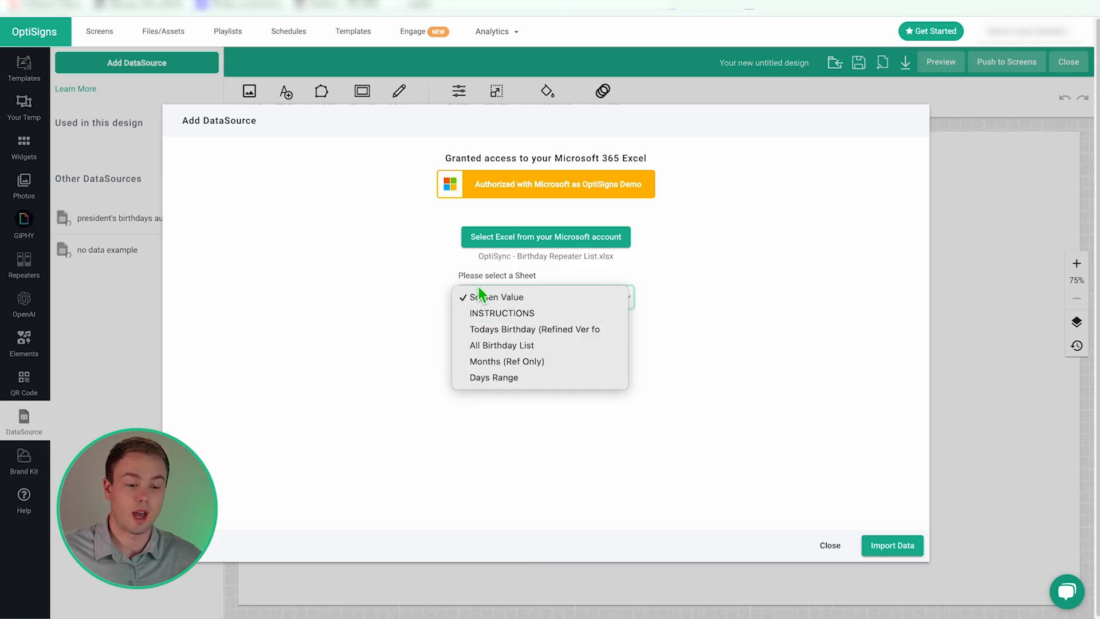
pyautogui.click(454, 280)
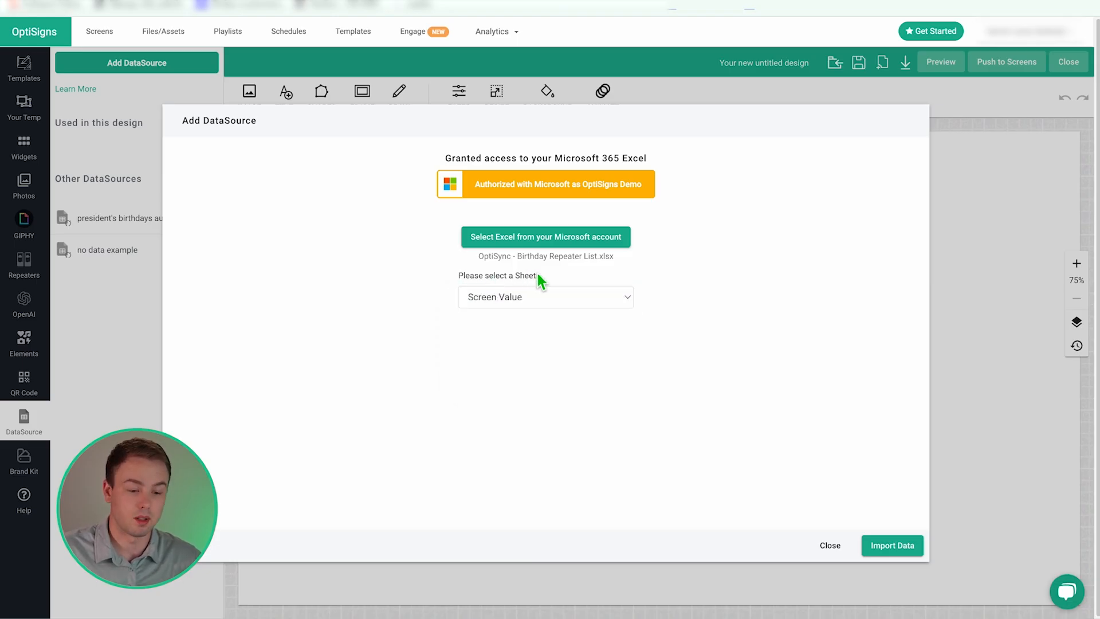
pyautogui.click(471, 295)
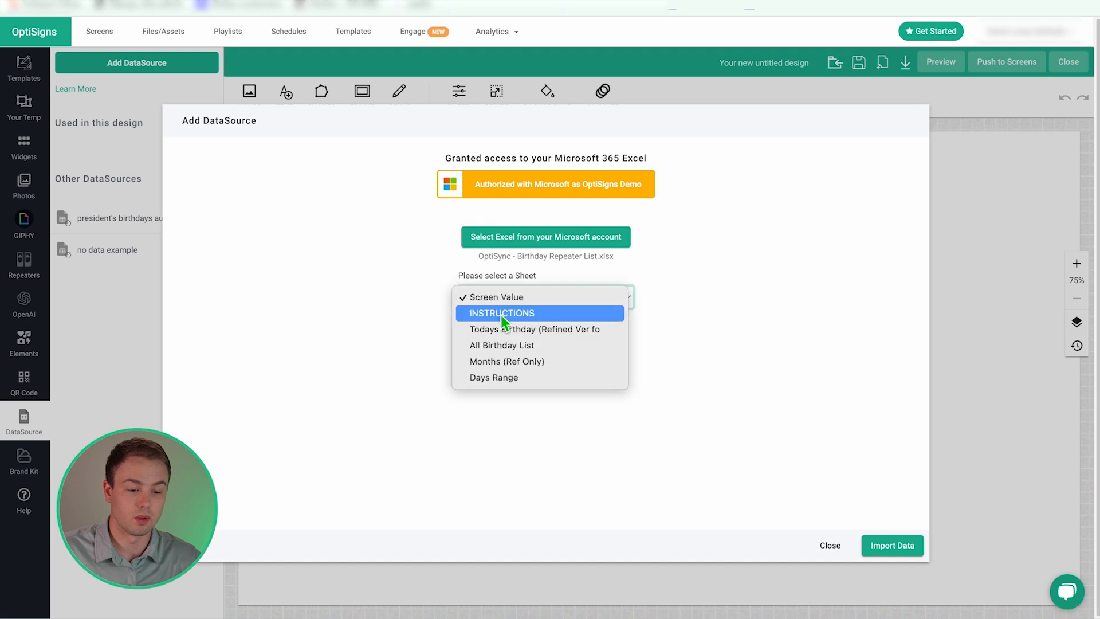
pyautogui.click(510, 344)
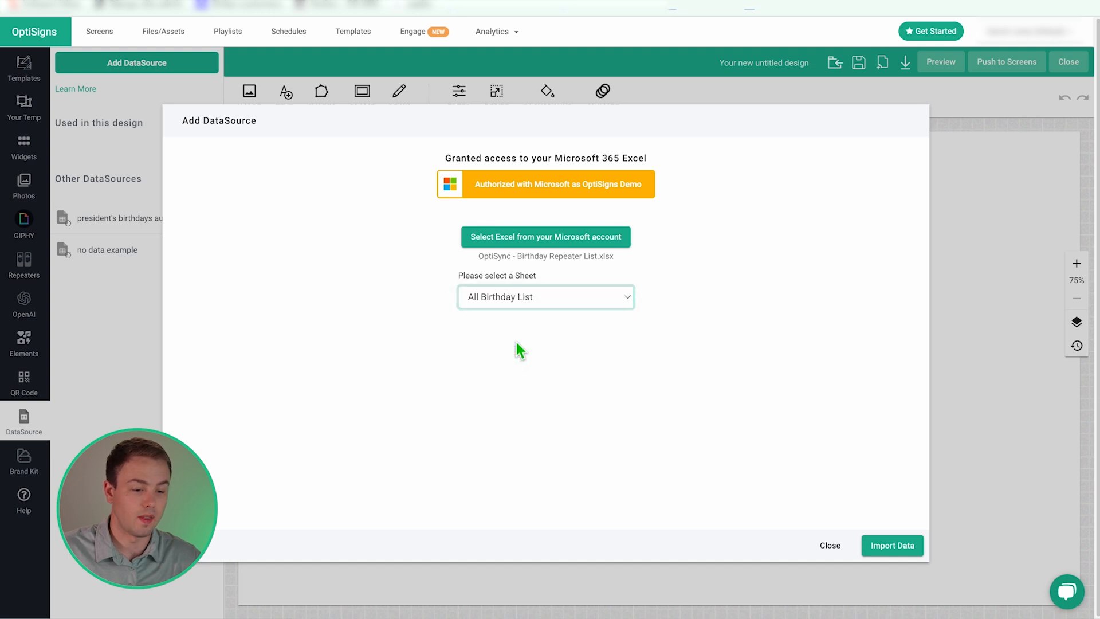
pyautogui.click(882, 547)
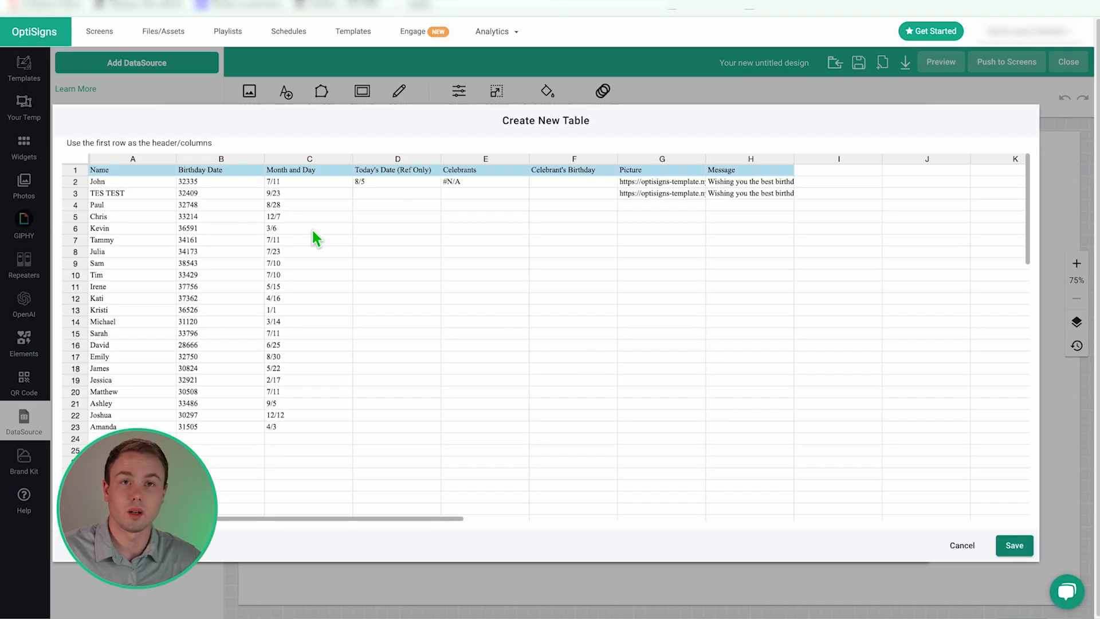
pyautogui.click(1014, 544)
pyautogui.write('microsoft')
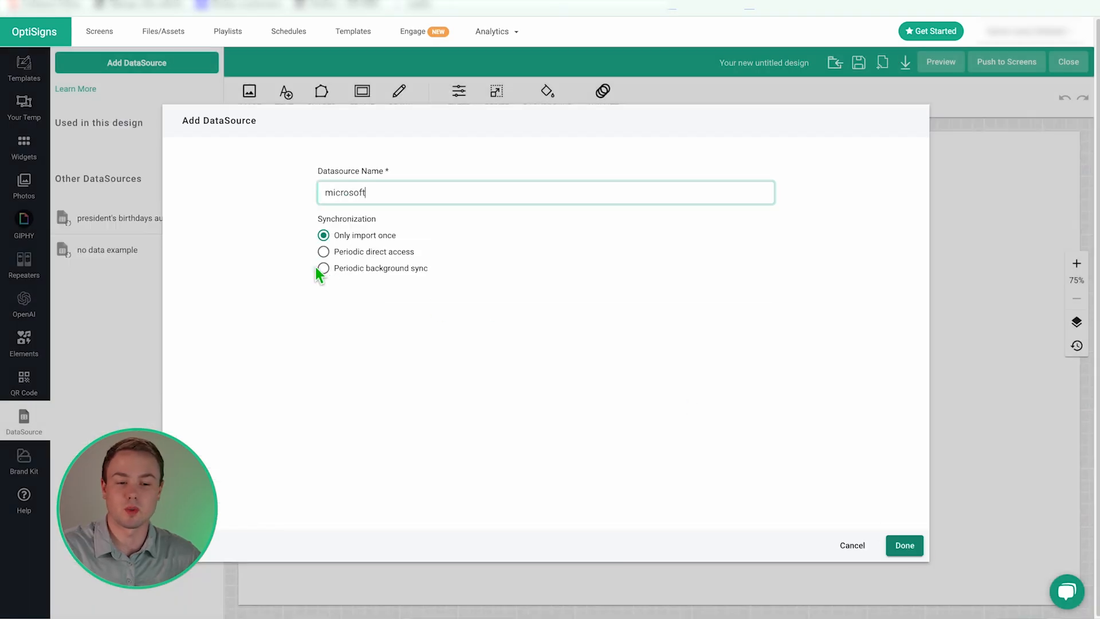
pyautogui.press('Return')
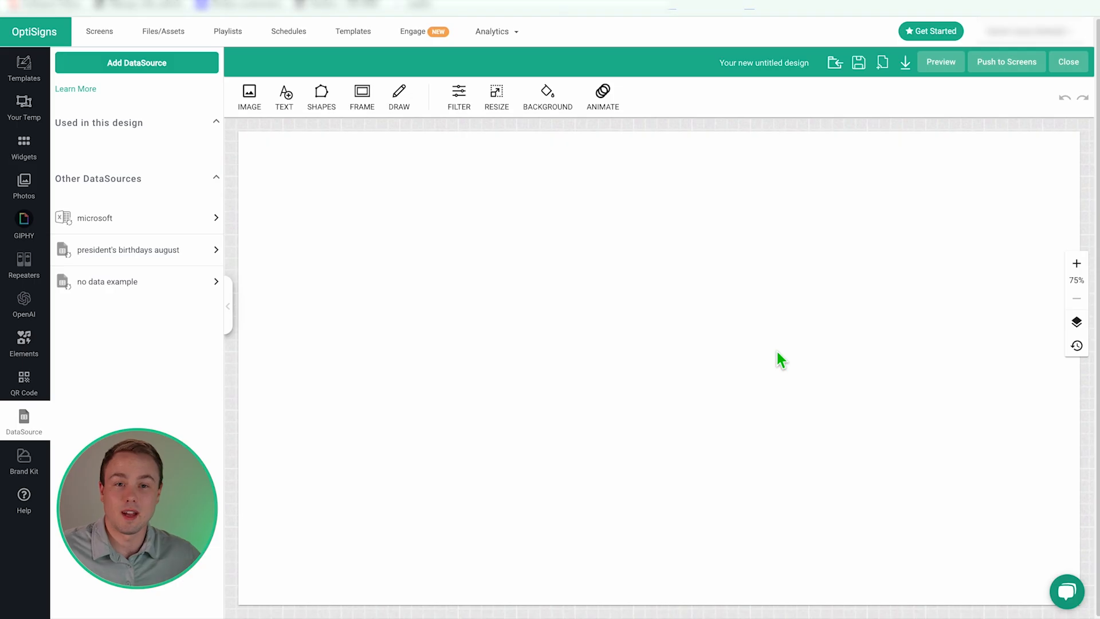